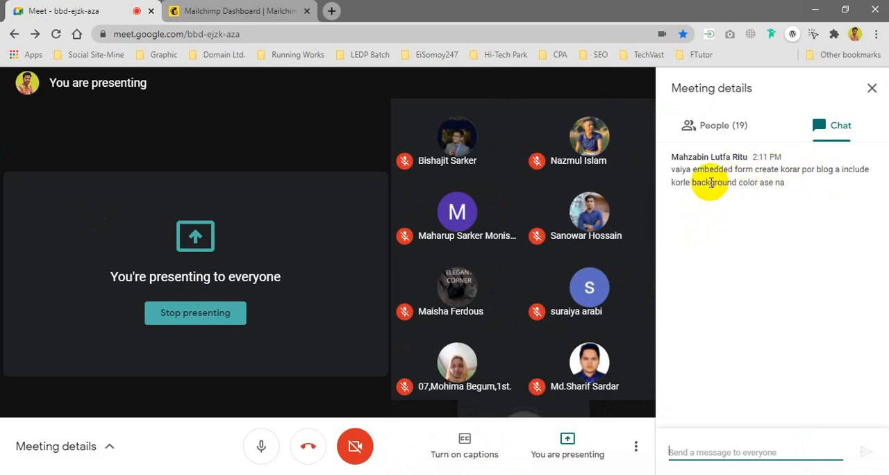
# Step: Reply "ashbe na" in the meeting chat and close the meeting details
pyautogui.click(779, 181)
pyautogui.click(685, 450)
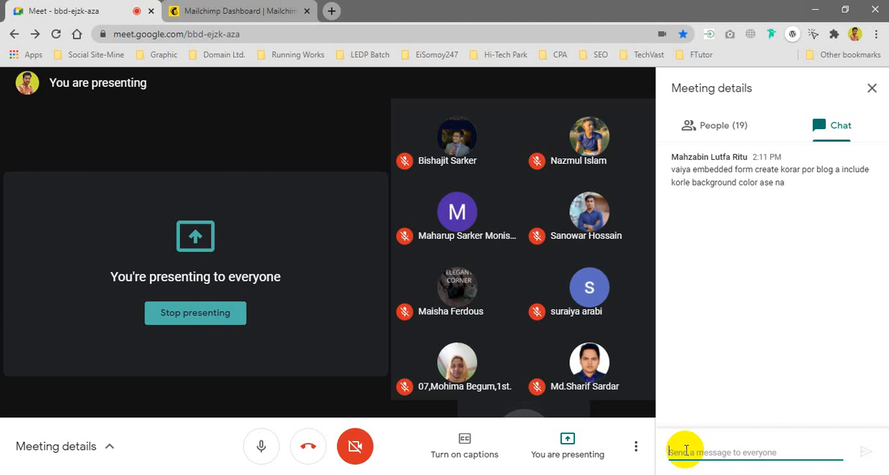
pyautogui.write('ashbe na')
pyautogui.press('BackSpace')
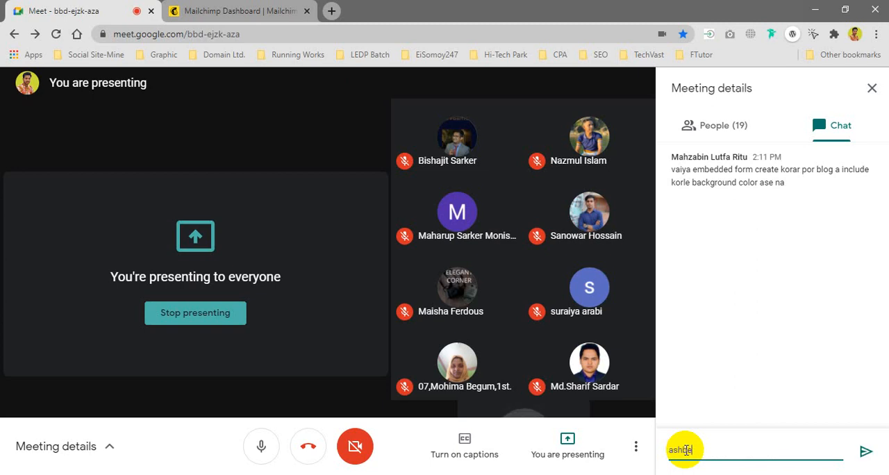
pyautogui.write('na')
pyautogui.press('Return')
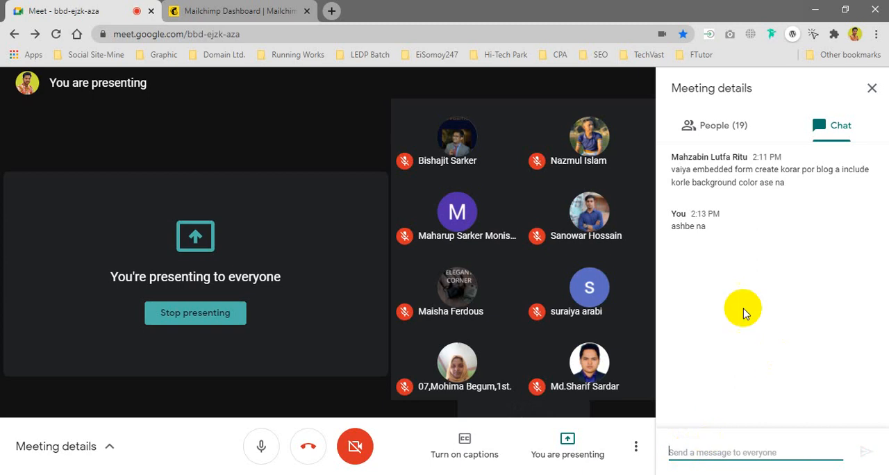
pyautogui.moveTo(638, 320)
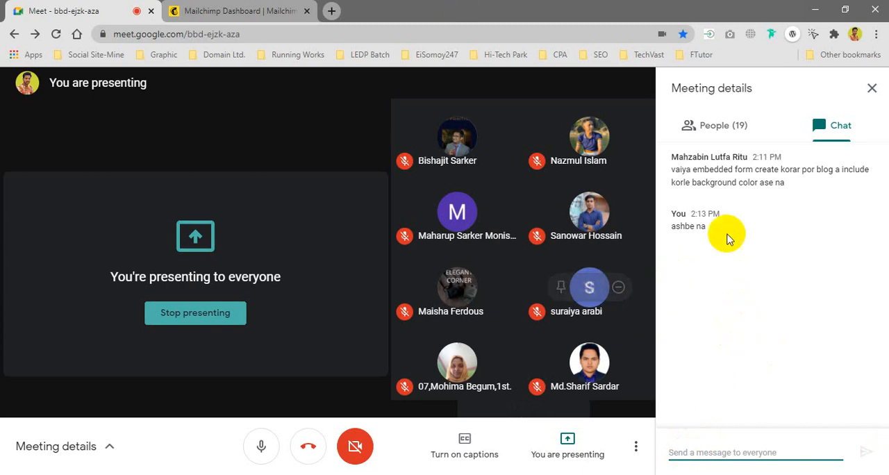
pyautogui.click(868, 94)
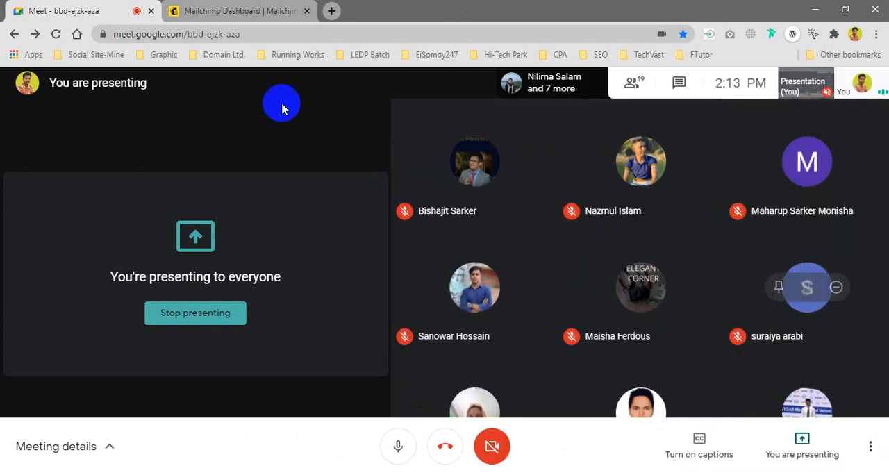
pyautogui.click(234, 11)
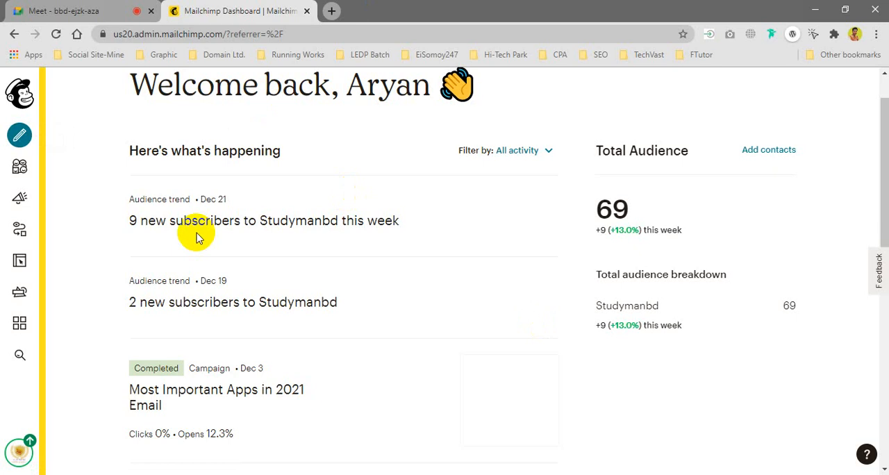
pyautogui.click(53, 12)
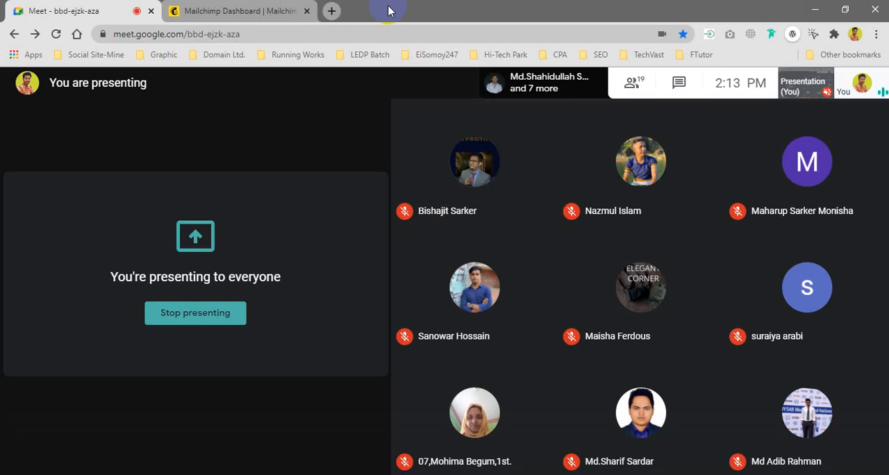
# Step: Search the web in a new tab for "chirstmas landing page or sales page" and open ThemeForest's Christmas landing page results
pyautogui.click(331, 10)
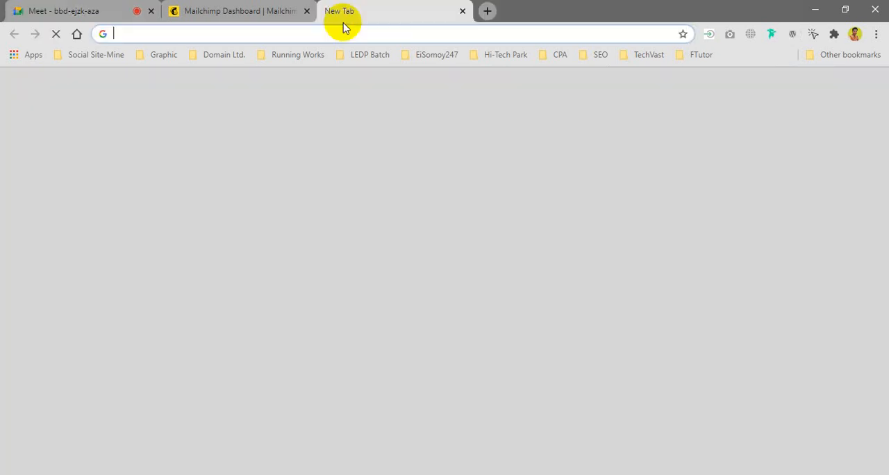
pyautogui.write('chir')
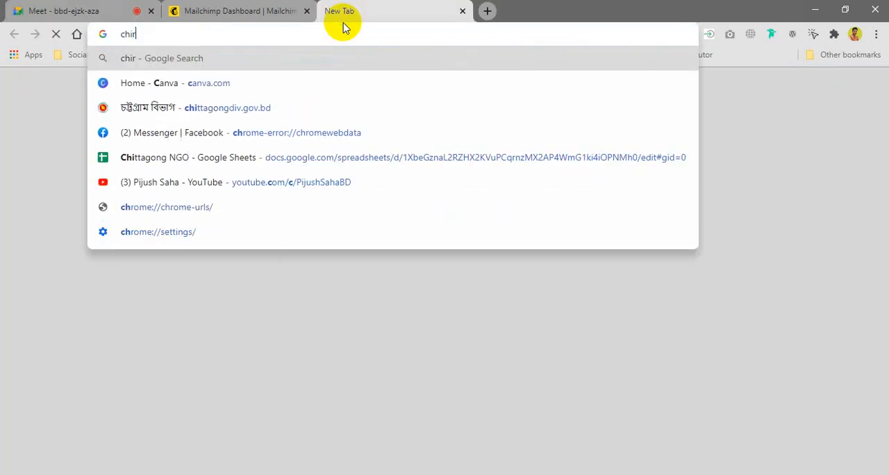
pyautogui.write('stma')
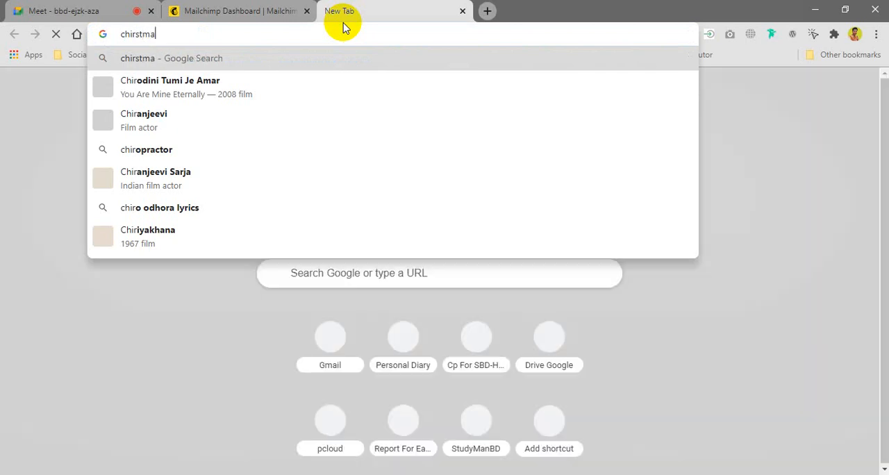
pyautogui.write('s land')
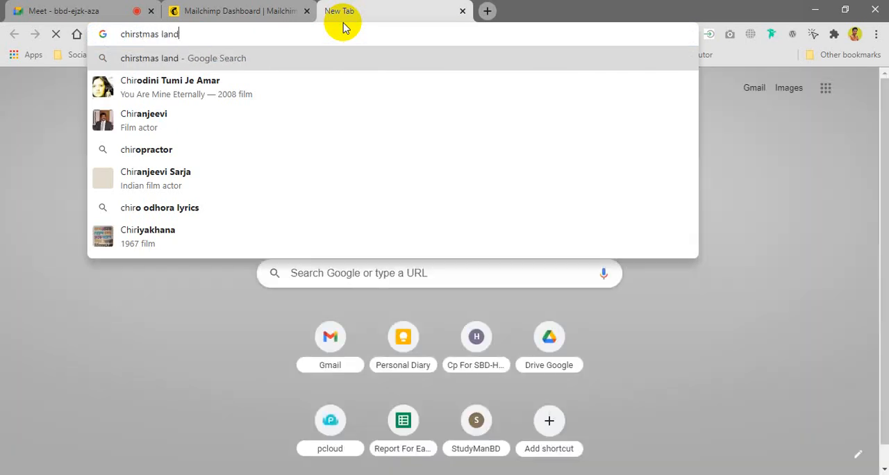
pyautogui.write('ing page')
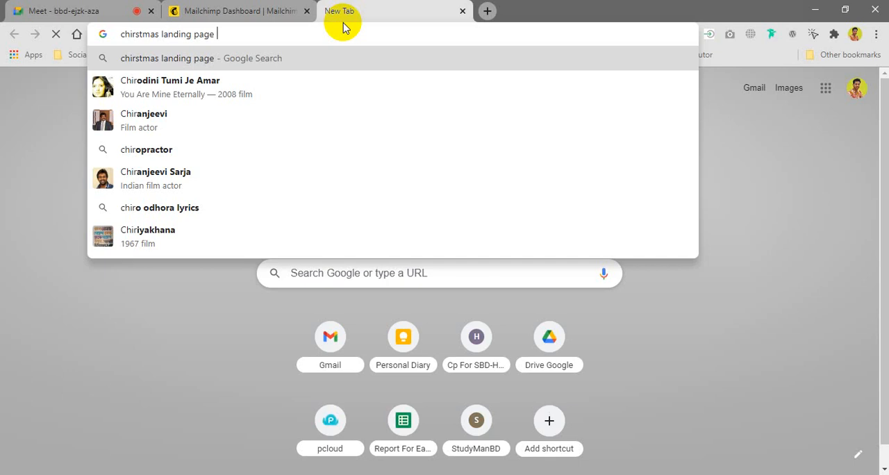
pyautogui.write(' or sales pag')
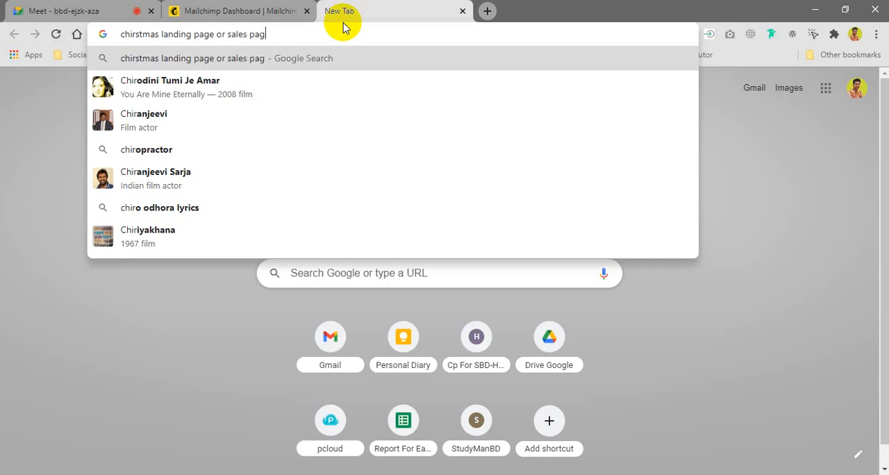
pyautogui.write('e')
pyautogui.press('Return')
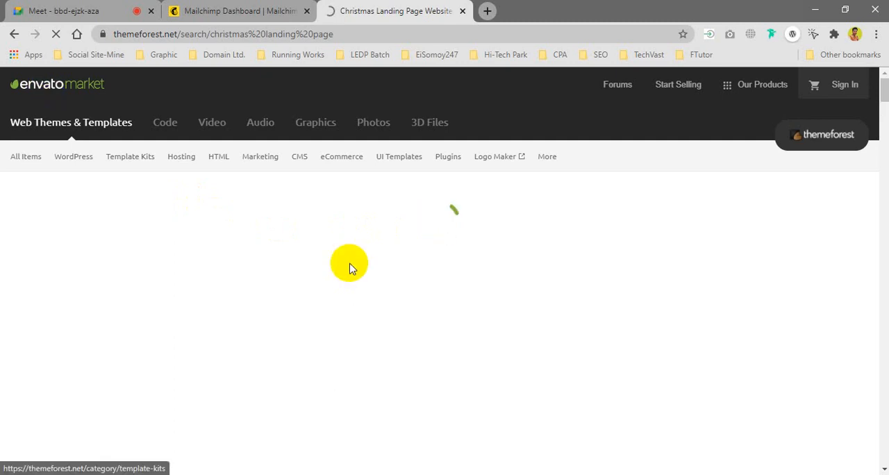
pyautogui.click(48, 9)
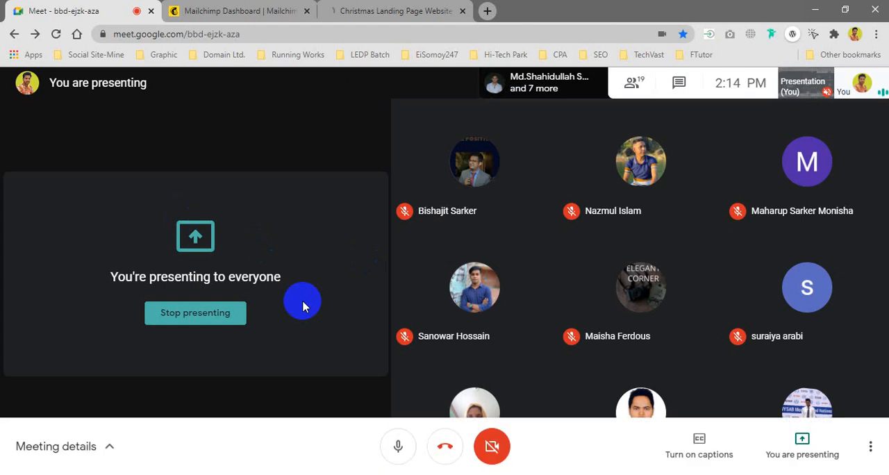
pyautogui.click(357, 10)
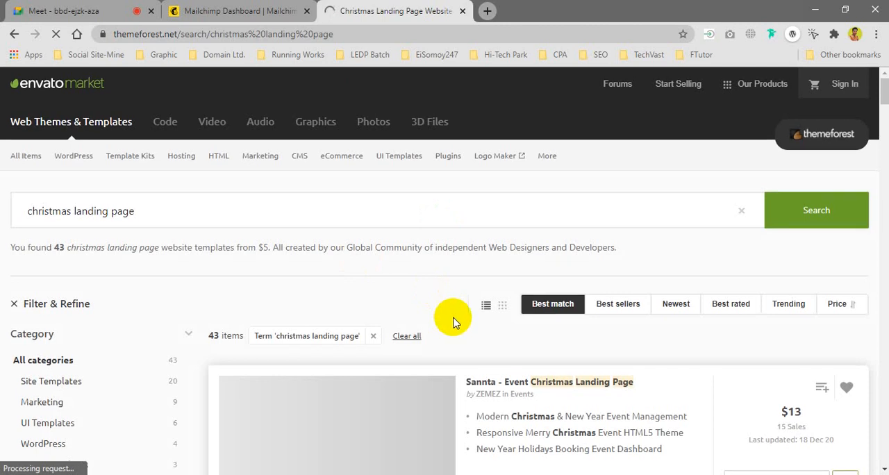
# Step: Browse the Christmas landing page templates on ThemeForest, comparing their designs, prices and sales
pyautogui.scroll(-1, 455, 322)
pyautogui.scroll(-1, 477, 305)
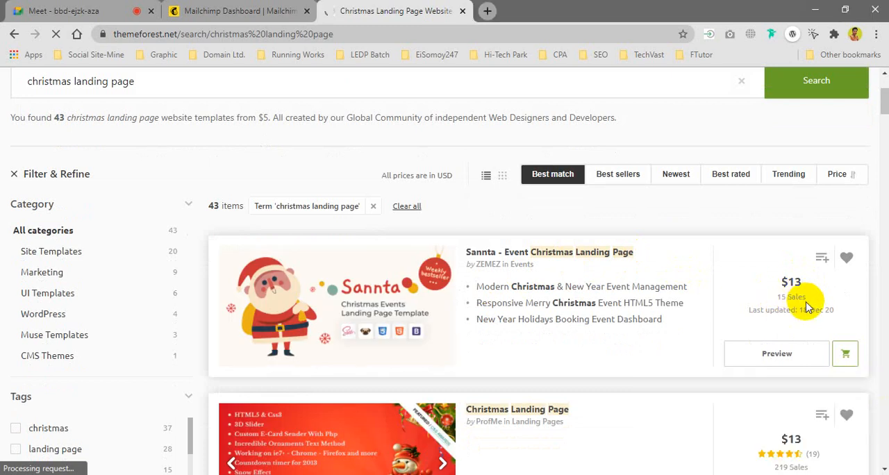
pyautogui.scroll(-1, 785, 244)
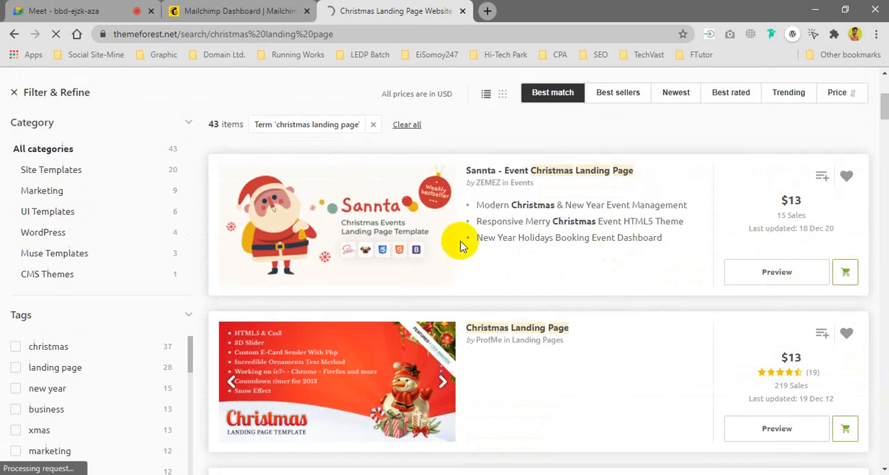
pyautogui.scroll(-2, 460, 238)
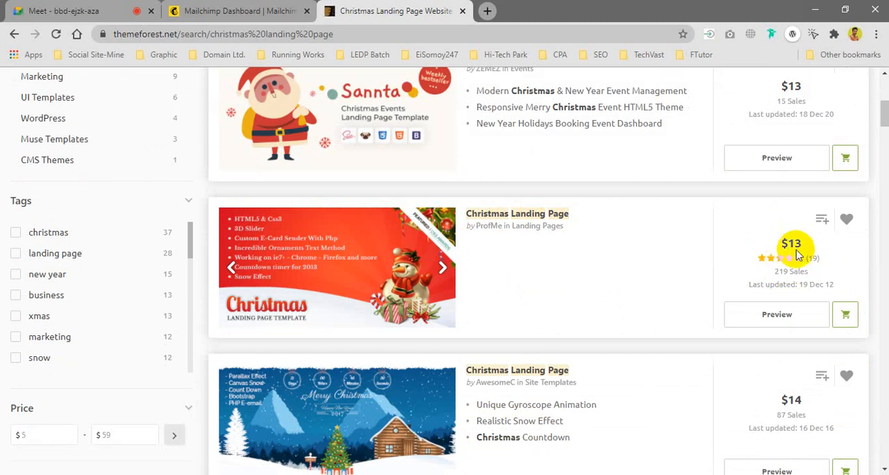
pyautogui.scroll(-2, 497, 263)
pyautogui.scroll(-2, 497, 263)
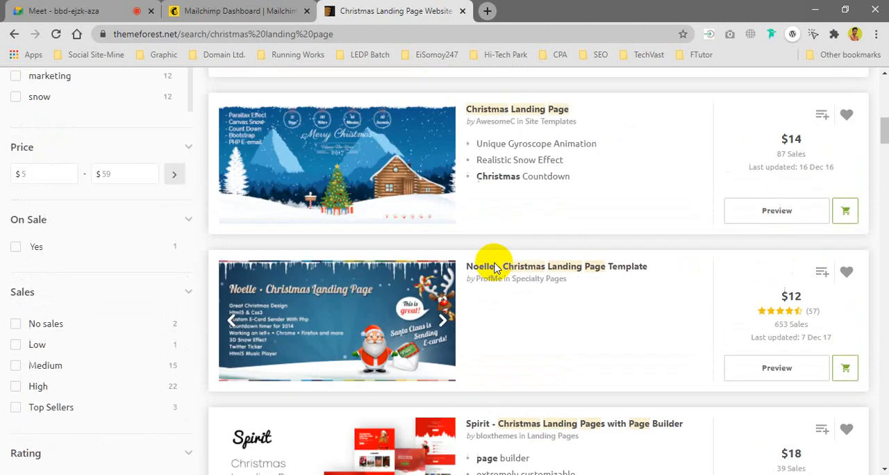
pyautogui.scroll(-3, 522, 260)
pyautogui.scroll(5, 486, 317)
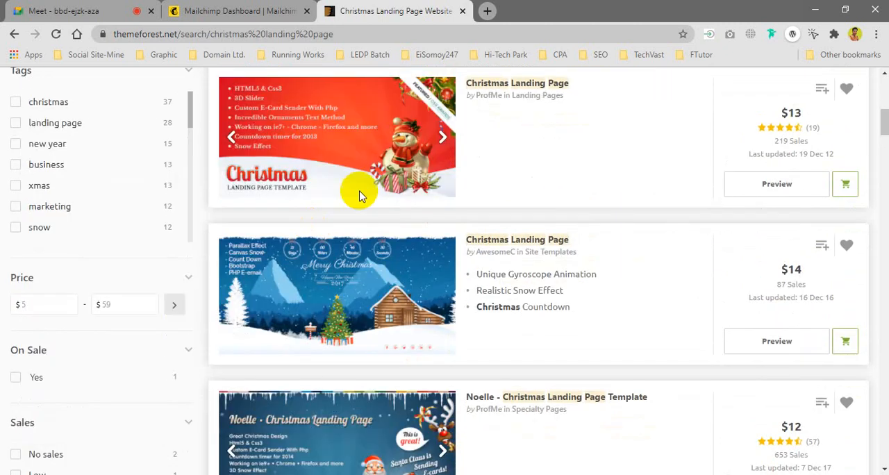
pyautogui.scroll(1, 518, 247)
pyautogui.scroll(2, 336, 179)
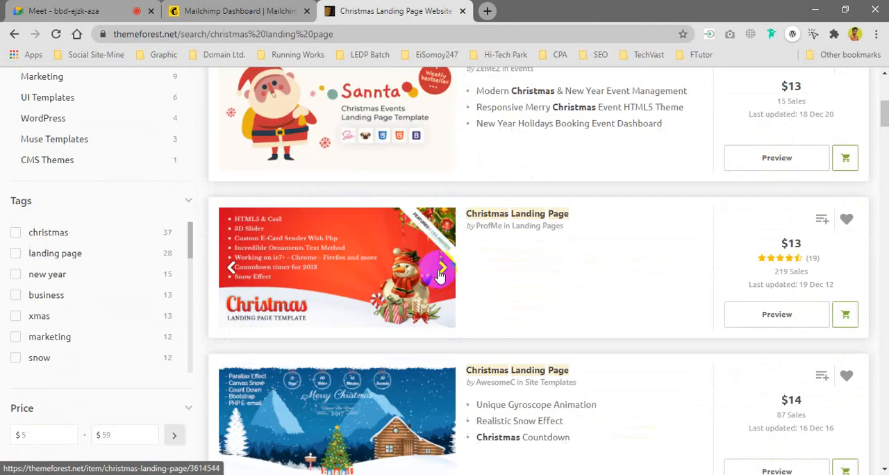
# Step: Open the red Christmas Landing Page template with the snowman and launch its live preview
pyautogui.click(347, 266)
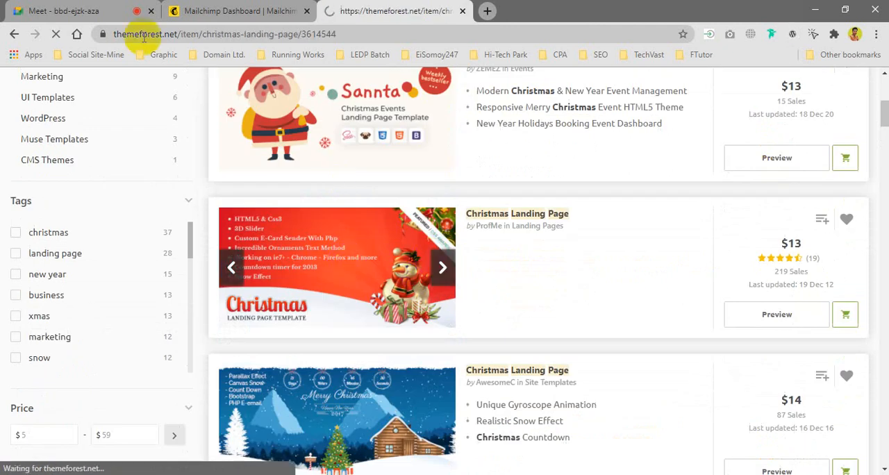
pyautogui.click(183, 13)
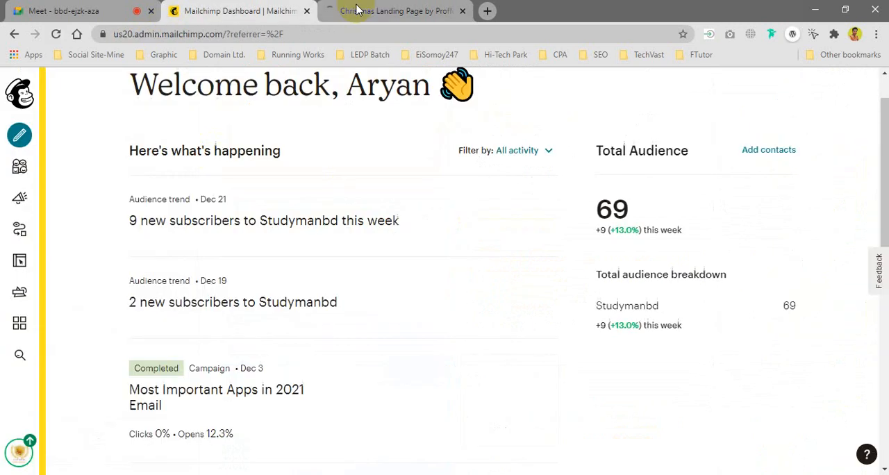
pyautogui.click(356, 10)
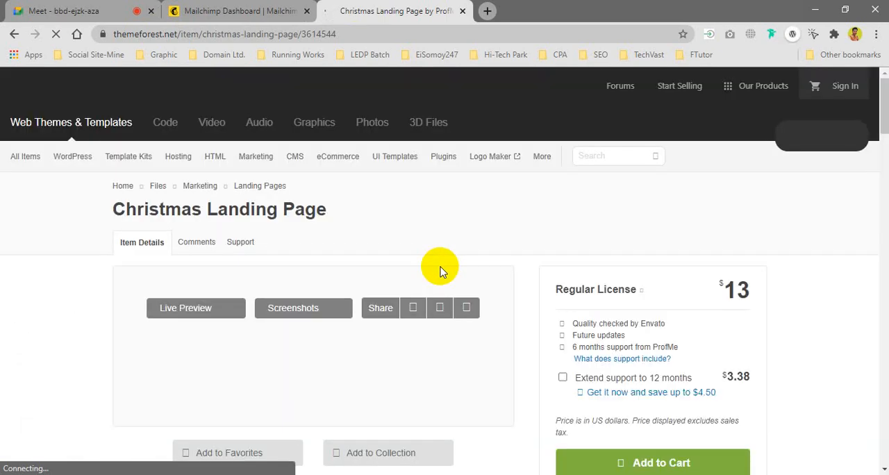
pyautogui.scroll(-3, 174, 329)
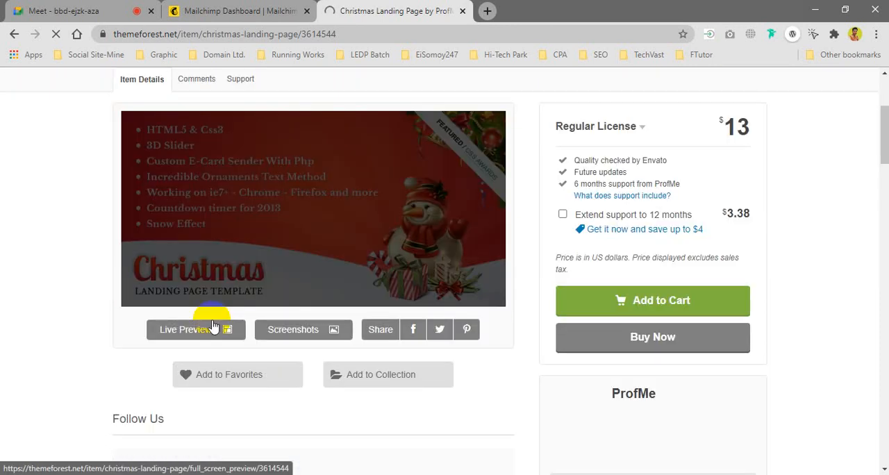
pyautogui.click(200, 331)
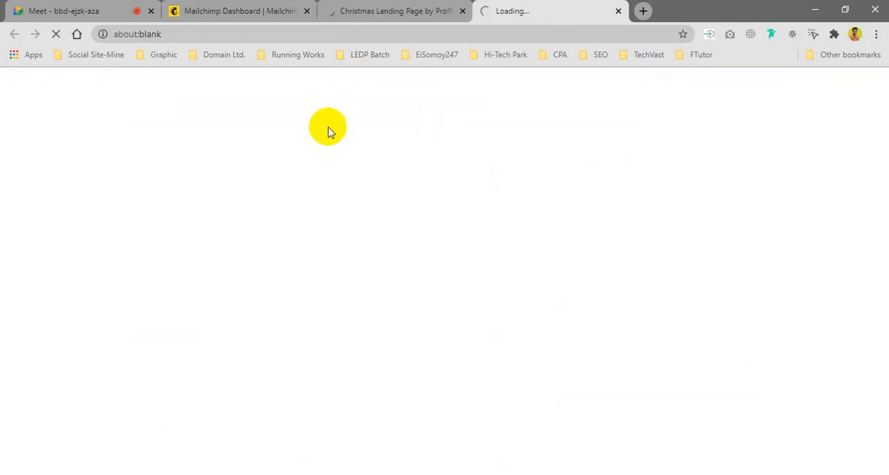
# Step: Examine the Christmas Landing Page template's description, testimonials, update log and features, and check on its live preview
pyautogui.click(383, 9)
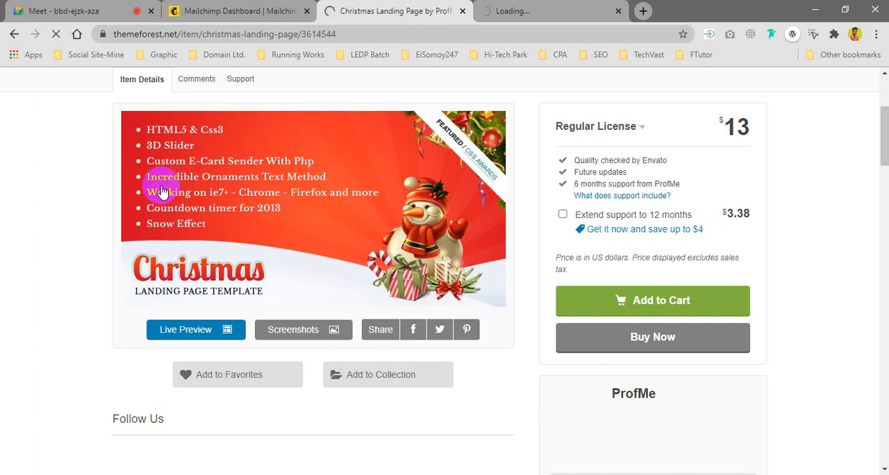
pyautogui.scroll(1, 162, 192)
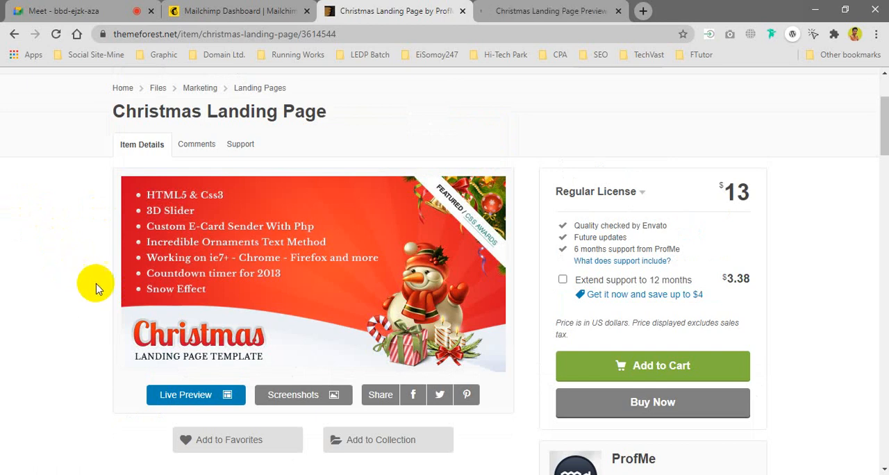
pyautogui.scroll(-8, 75, 262)
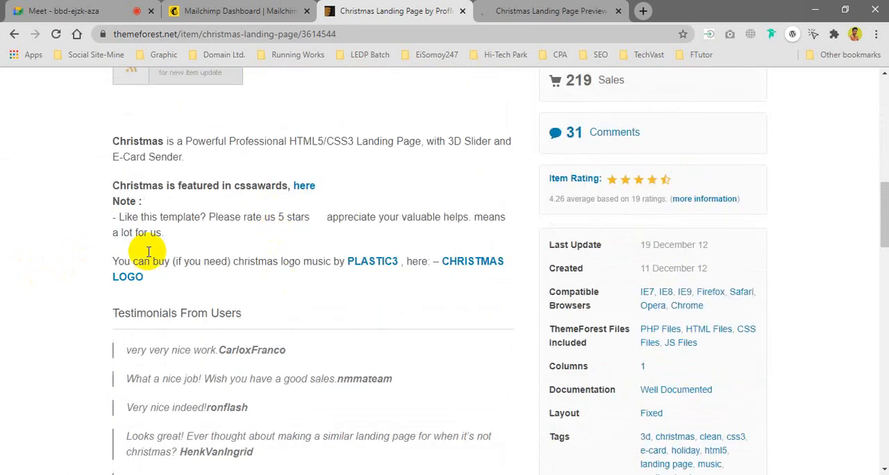
pyautogui.scroll(-4, 213, 262)
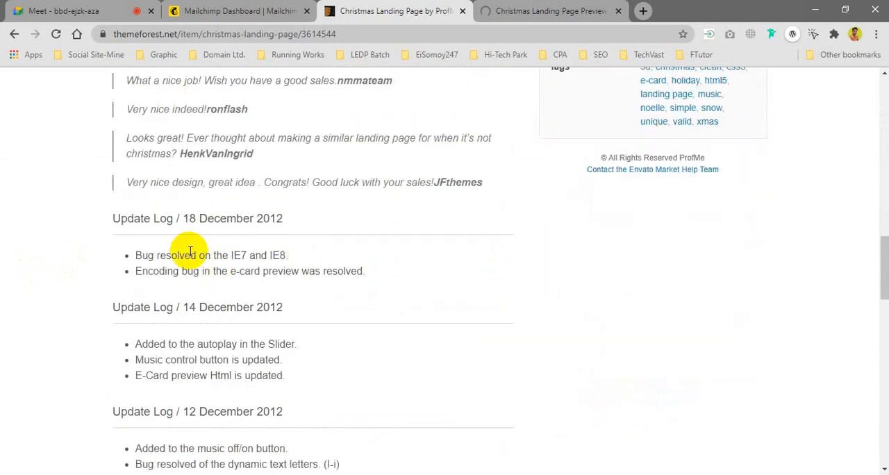
pyautogui.scroll(-4, 347, 282)
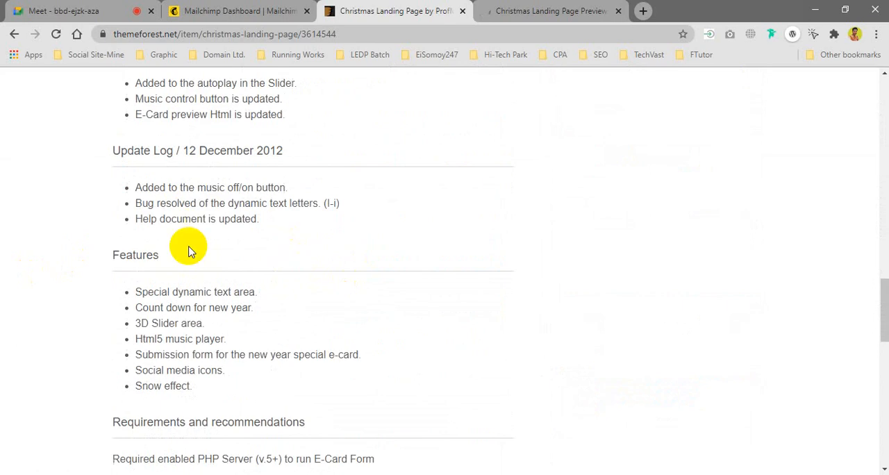
pyautogui.scroll(-4, 199, 271)
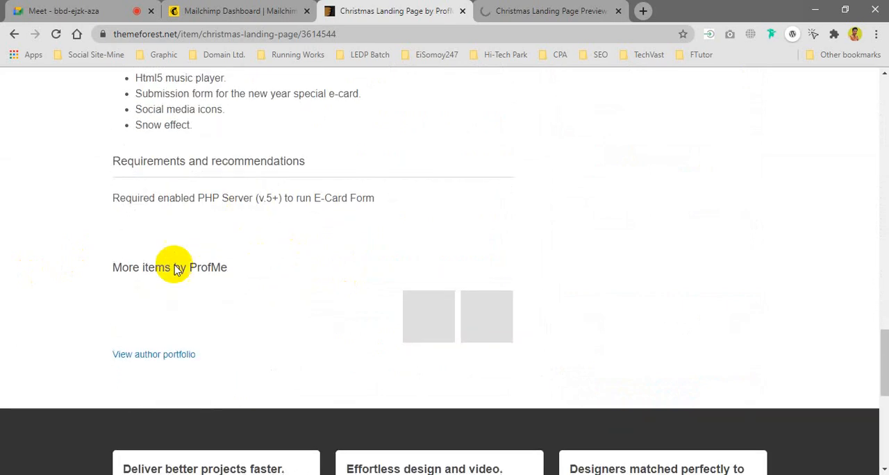
pyautogui.scroll(5, 255, 264)
pyautogui.click(508, 11)
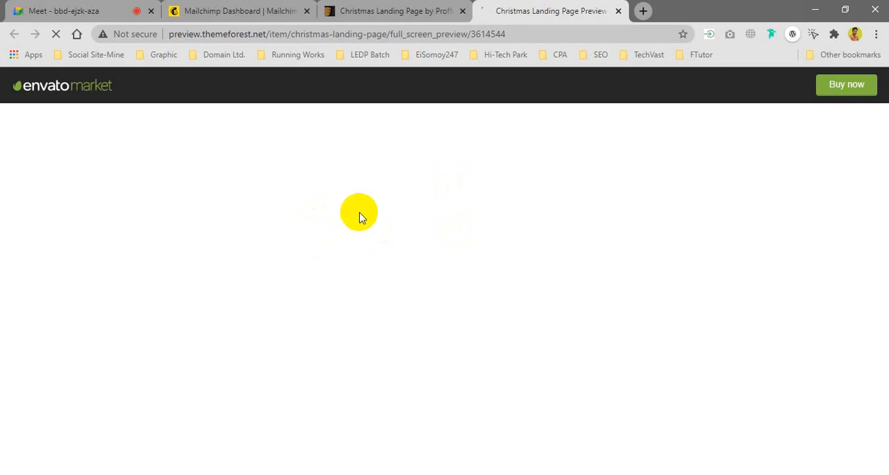
pyautogui.click(392, 10)
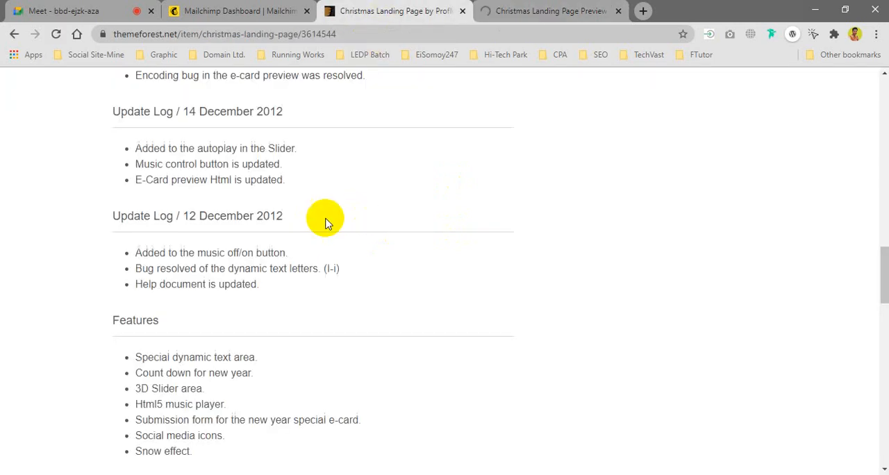
# Step: View the Christmas Landing Page template's screenshots from its ThemeForest item page
pyautogui.scroll(12, 327, 221)
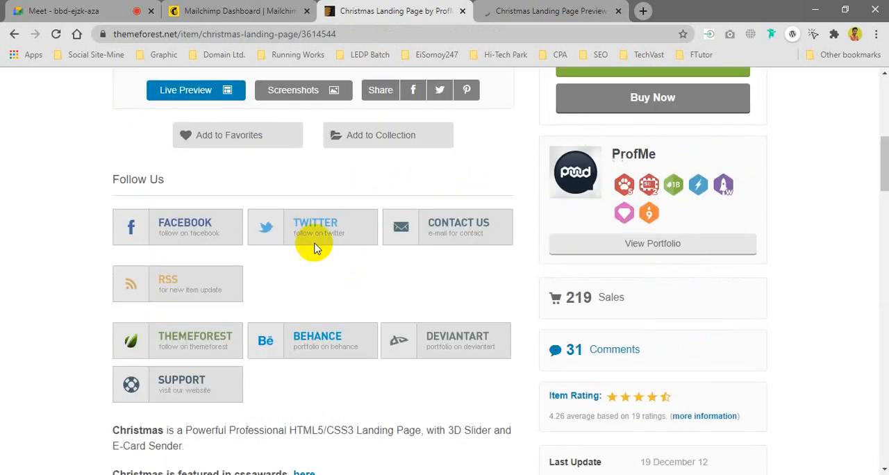
pyautogui.scroll(7, 311, 242)
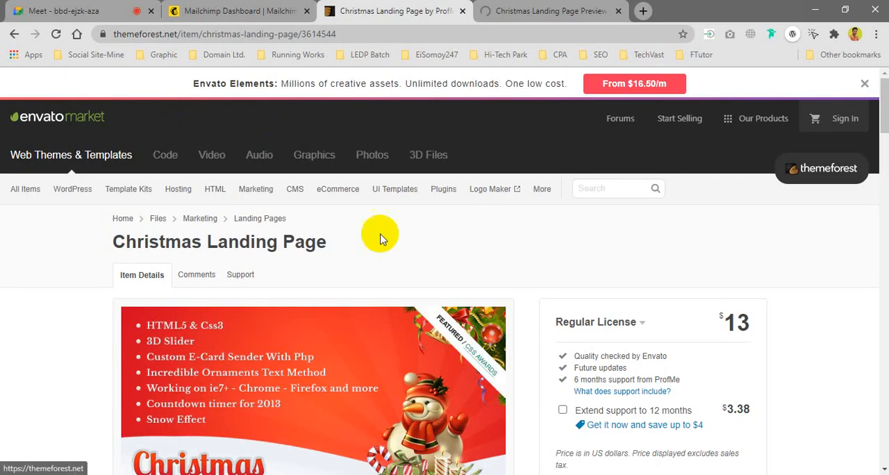
pyautogui.scroll(-2, 222, 318)
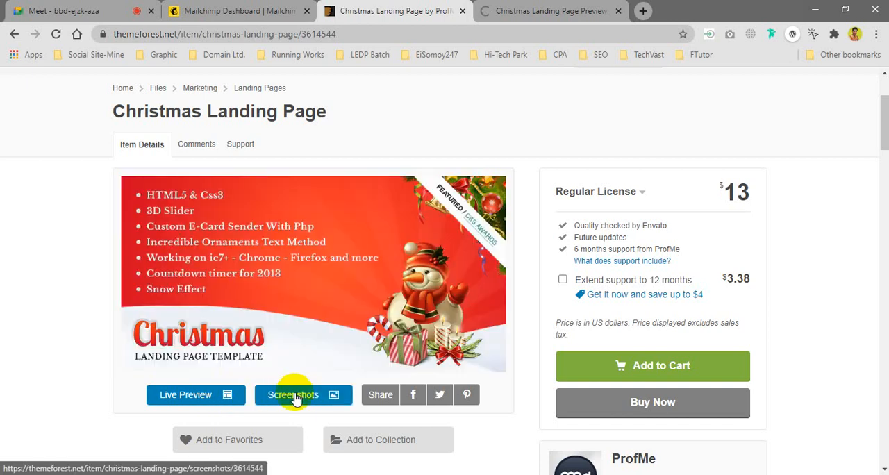
pyautogui.click(306, 399)
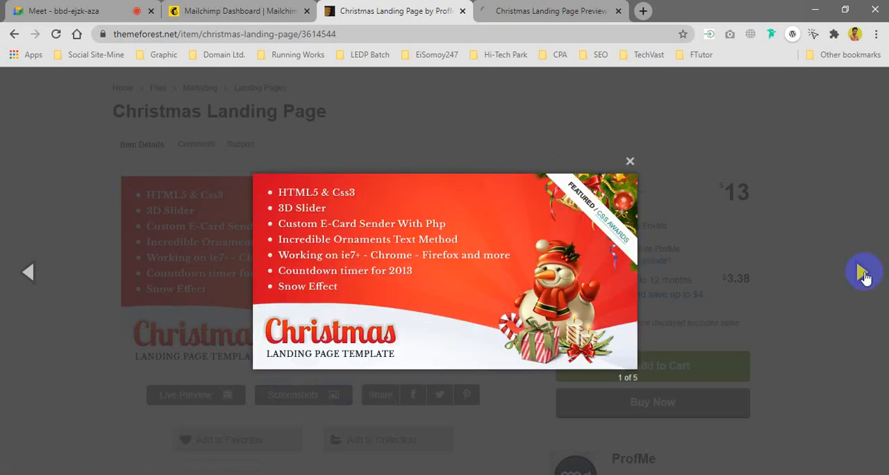
pyautogui.click(861, 272)
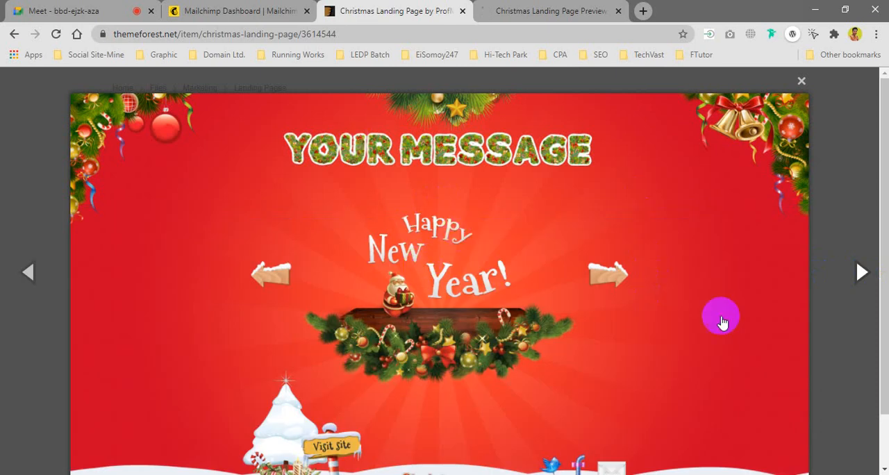
pyautogui.click(859, 270)
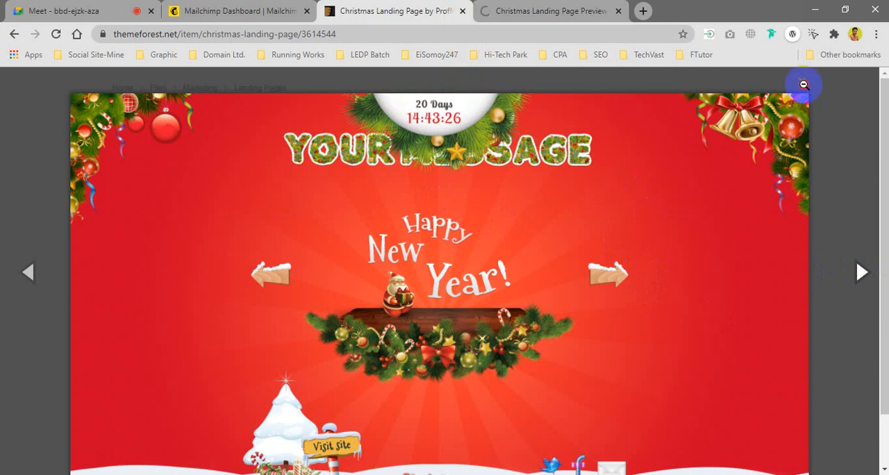
# Step: Return to the template's live preview, try its Visit site link and close the page it opens
pyautogui.click(576, 10)
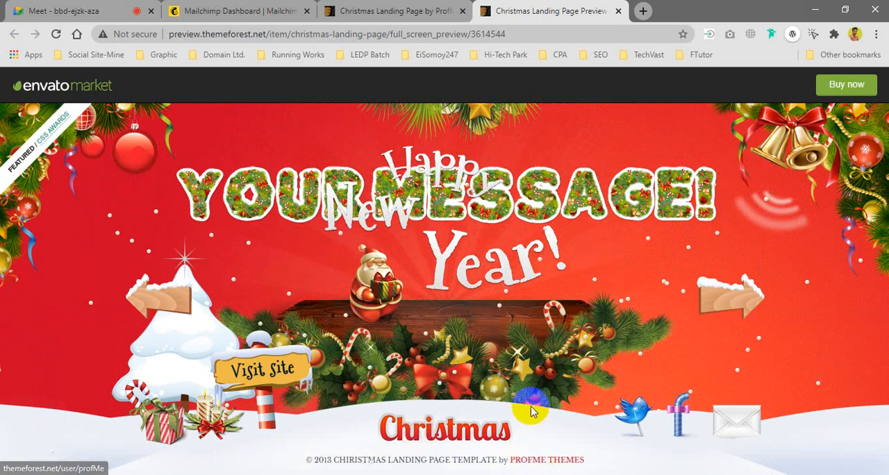
pyautogui.click(263, 371)
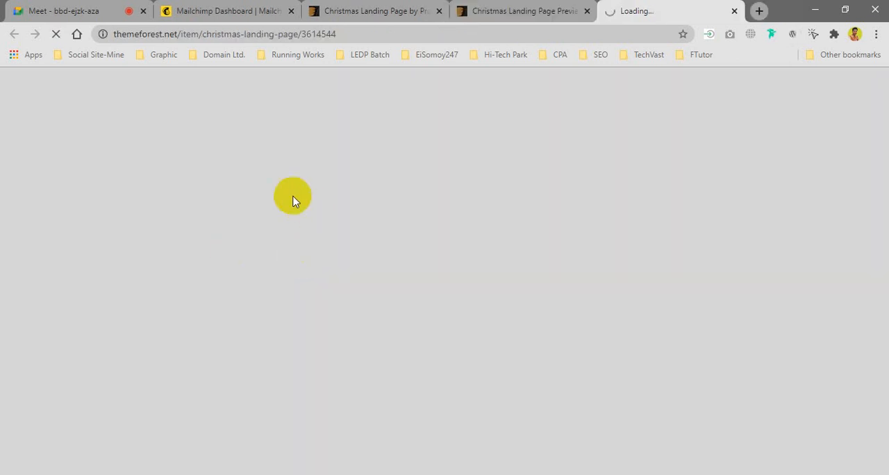
pyautogui.click(734, 11)
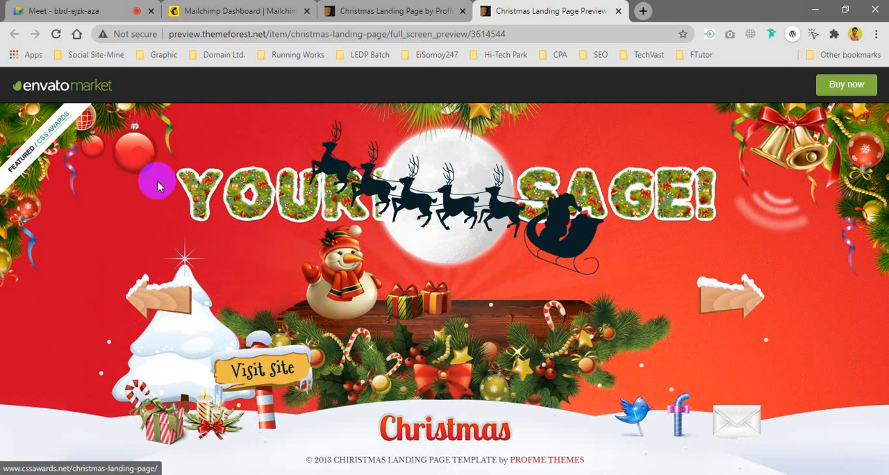
# Step: Open the preview's slider image with the sleigh and snowman in its own tab and save it to the Desktop as 03.png
pyautogui.rightClick(420, 201)
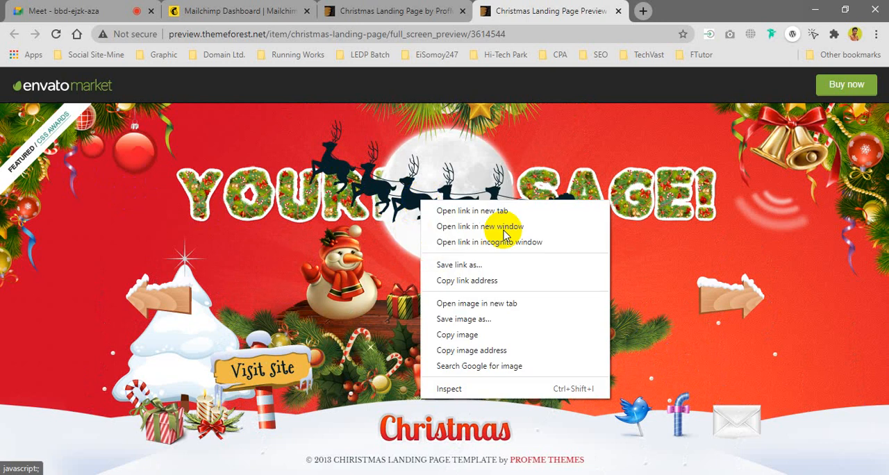
pyautogui.click(665, 12)
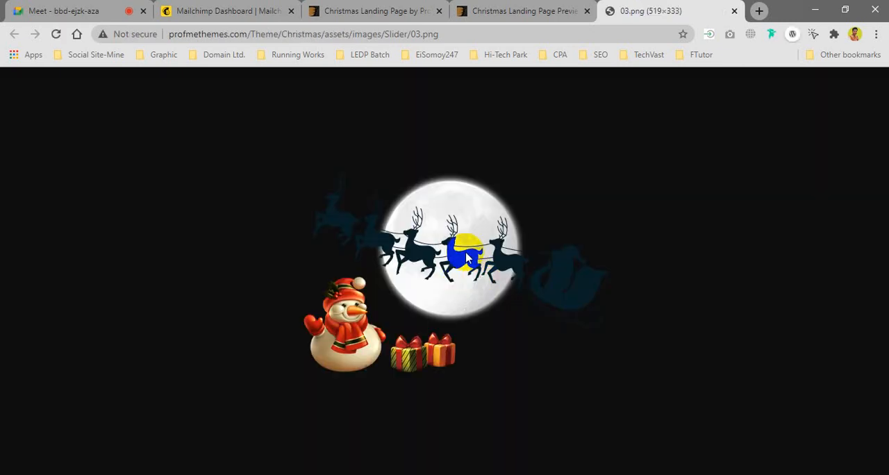
pyautogui.rightClick(460, 247)
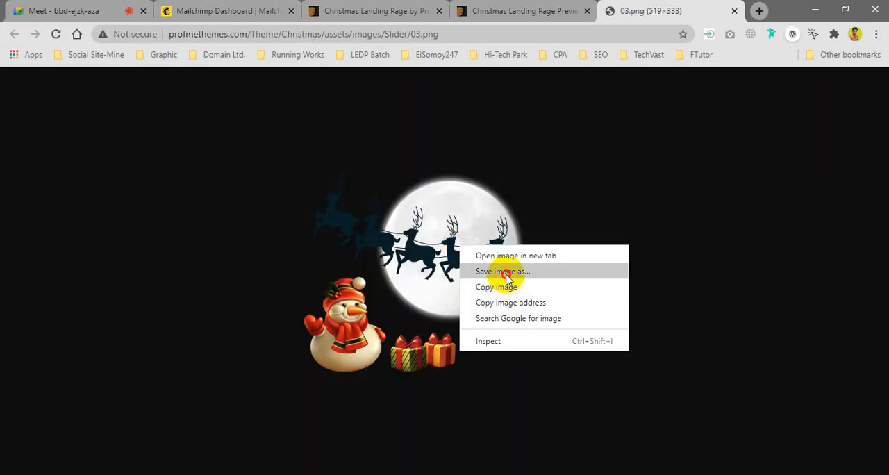
pyautogui.click(508, 273)
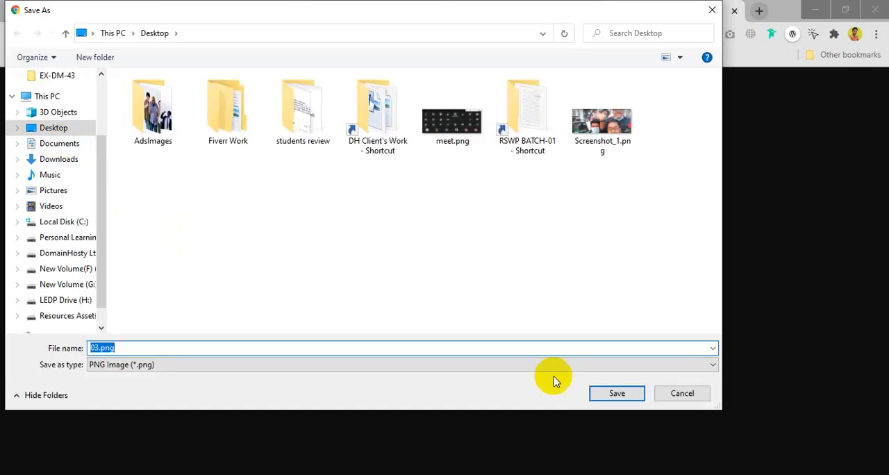
pyautogui.click(612, 394)
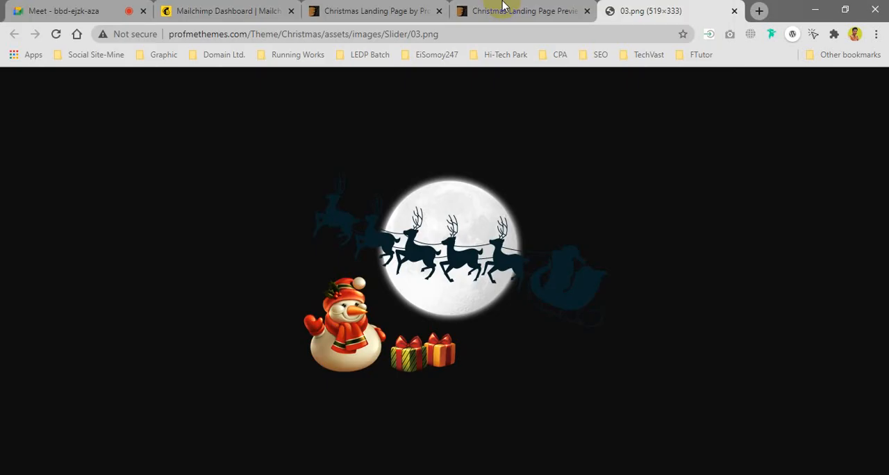
# Step: Step through the slides in the template's live preview in both directions and dismiss the downloads bar
pyautogui.click(502, 9)
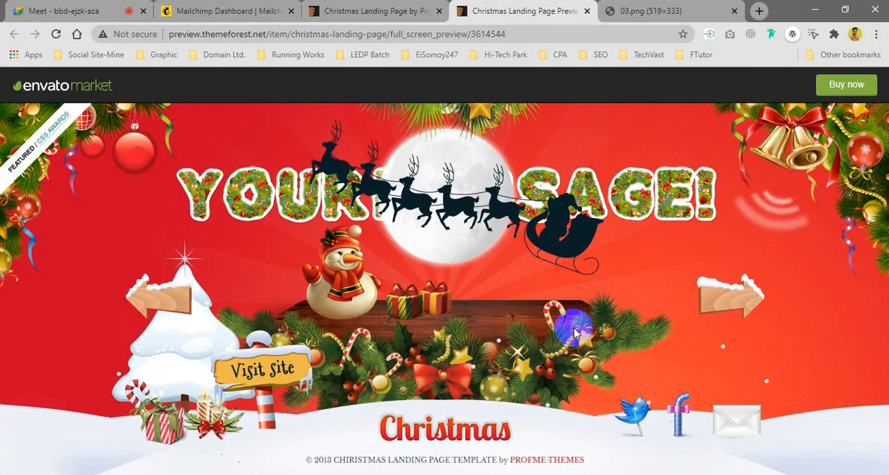
pyautogui.rightClick(701, 303)
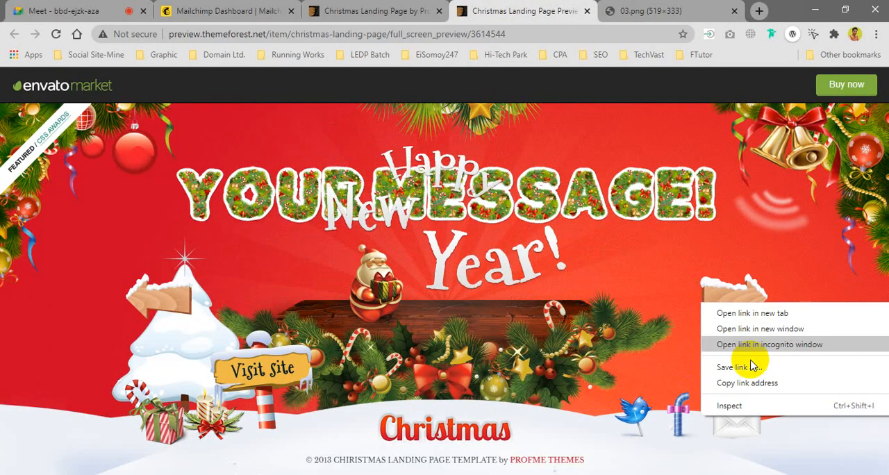
pyautogui.click(753, 367)
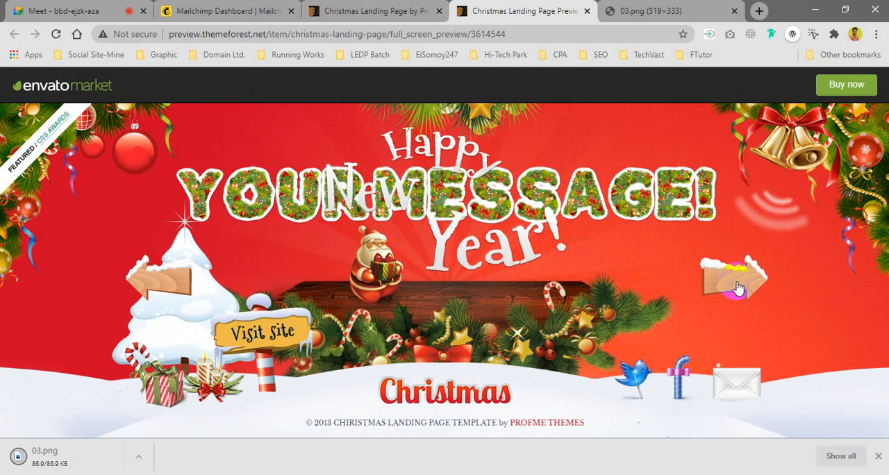
pyautogui.click(736, 277)
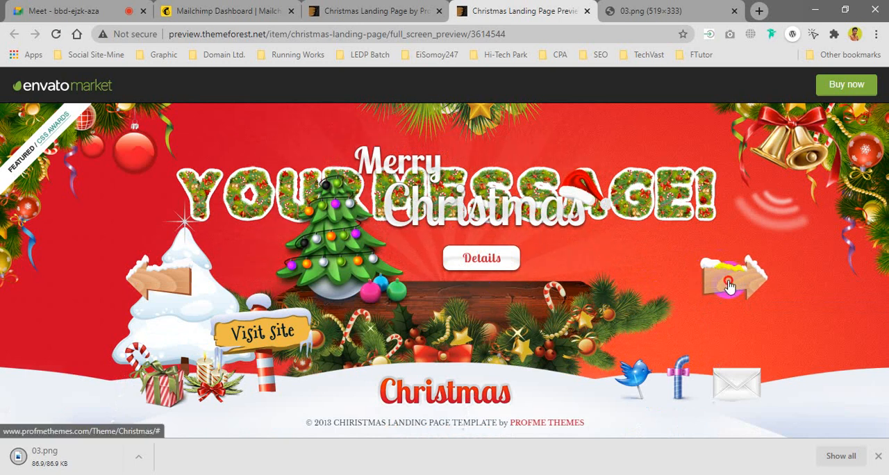
pyautogui.click(735, 276)
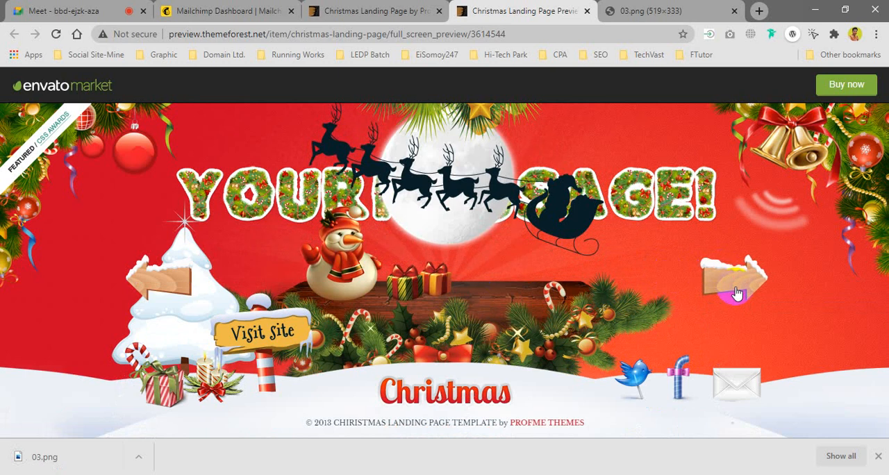
pyautogui.click(722, 272)
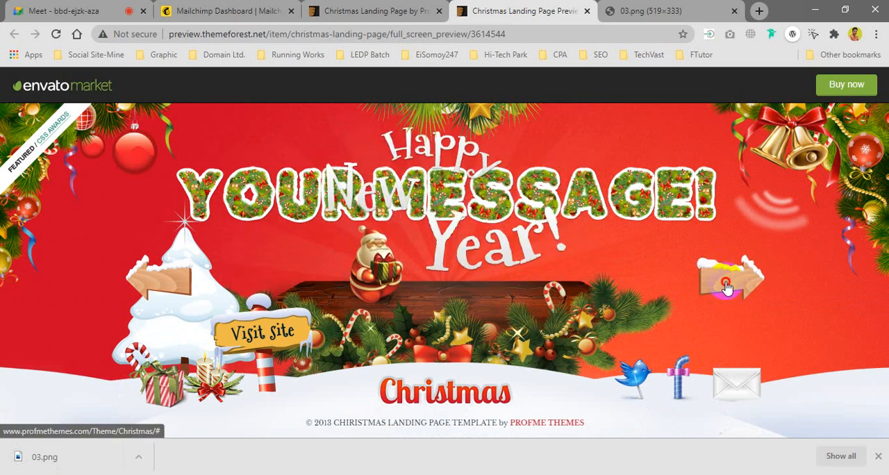
pyautogui.click(158, 281)
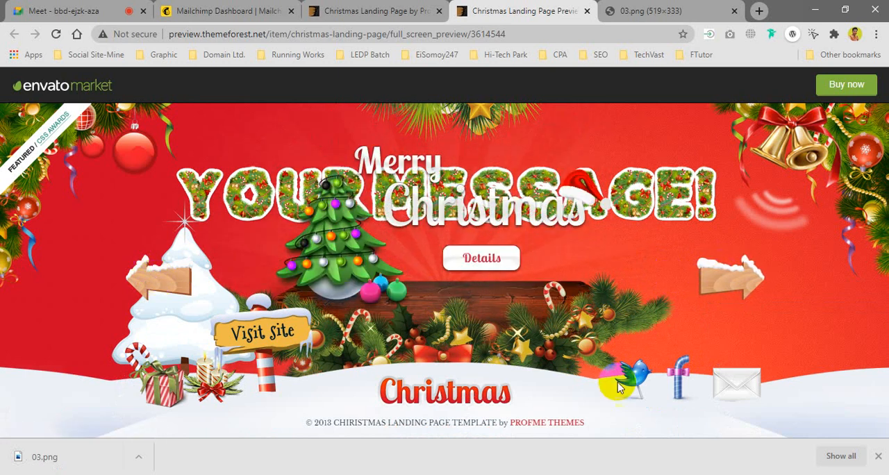
pyautogui.click(878, 456)
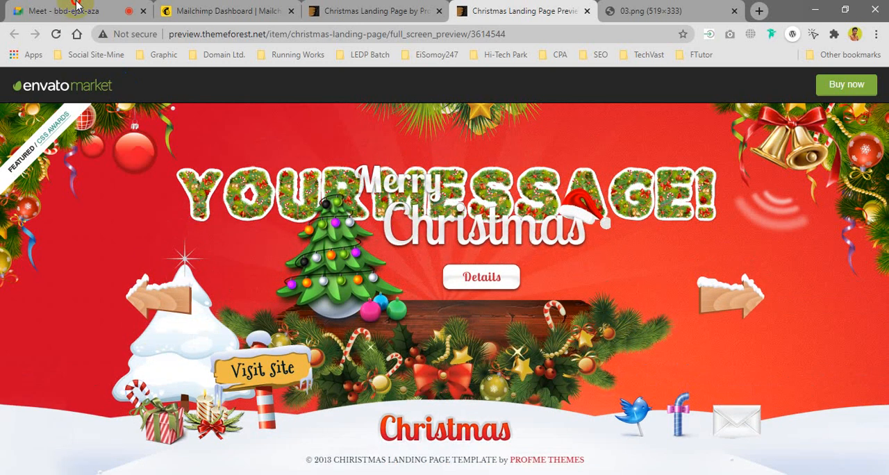
# Step: Switch to the Google Meet call, admit the waiting participant and return to the Mailchimp dashboard
pyautogui.hotkey('ctrl', '1')
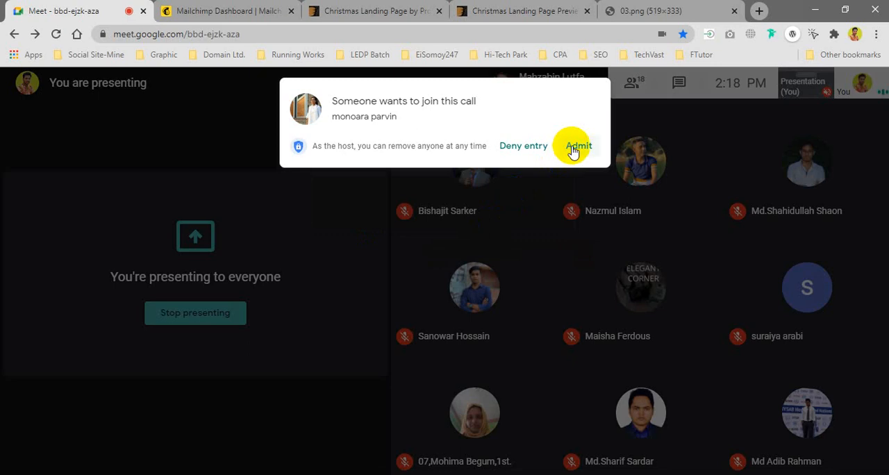
pyautogui.click(573, 150)
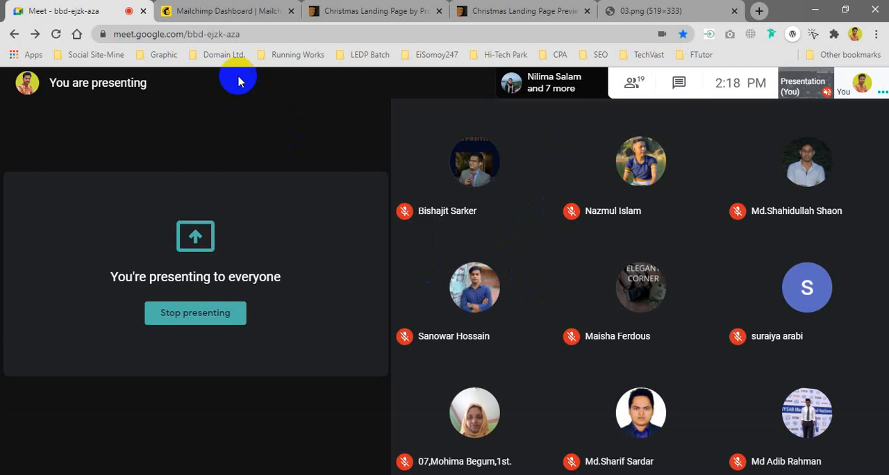
pyautogui.hotkey('ctrl', 'Tab')
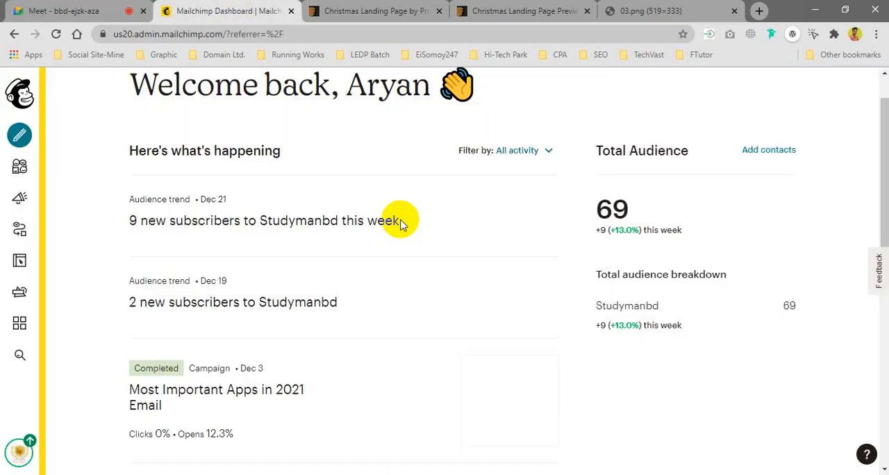
# Step: Close the 03.png image, the template's live preview and its ThemeForest item page
pyautogui.click(638, 11)
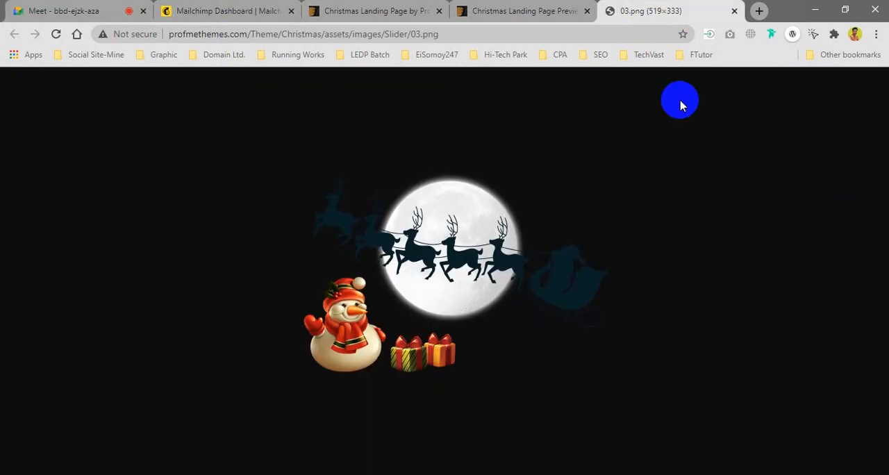
pyautogui.click(733, 11)
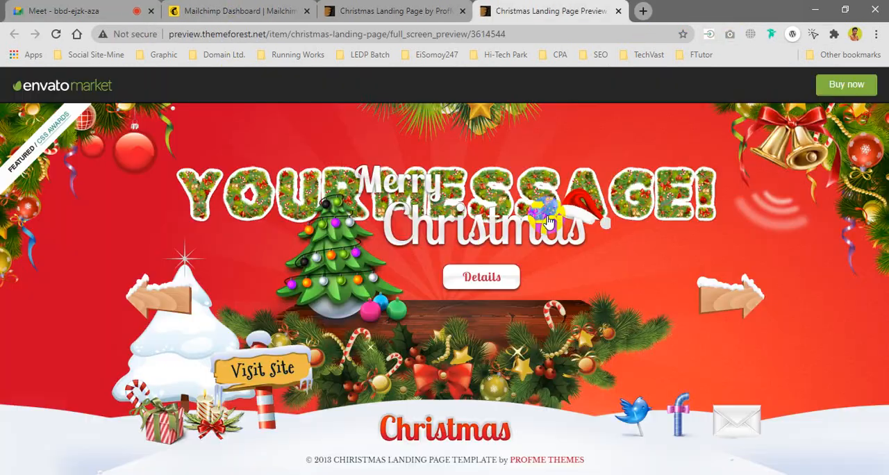
pyautogui.click(618, 12)
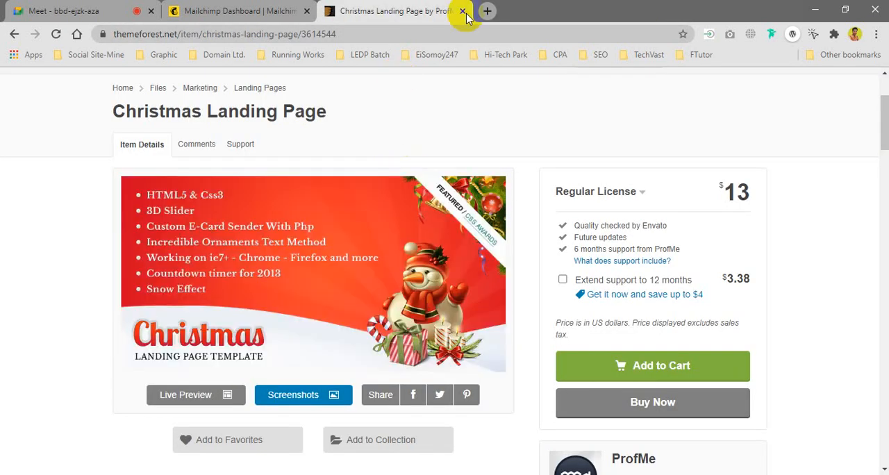
pyautogui.click(464, 12)
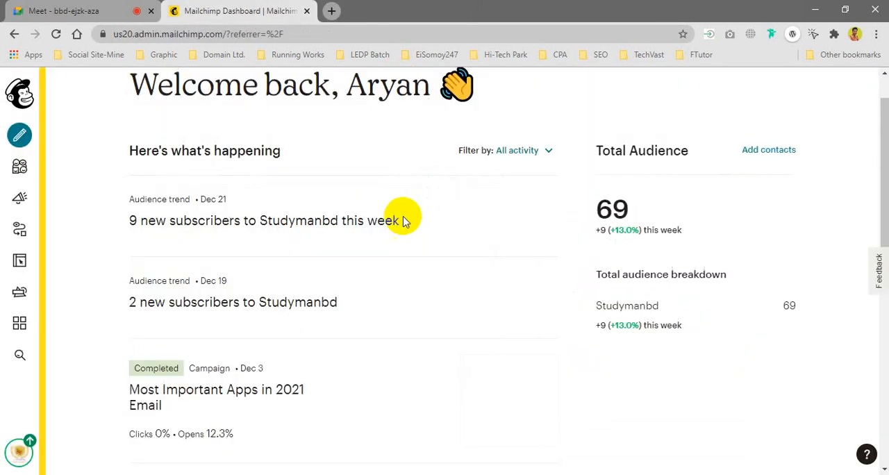
# Step: Check on the Google Meet call and start a new landing page campaign from the Mailchimp dashboard
pyautogui.click(76, 11)
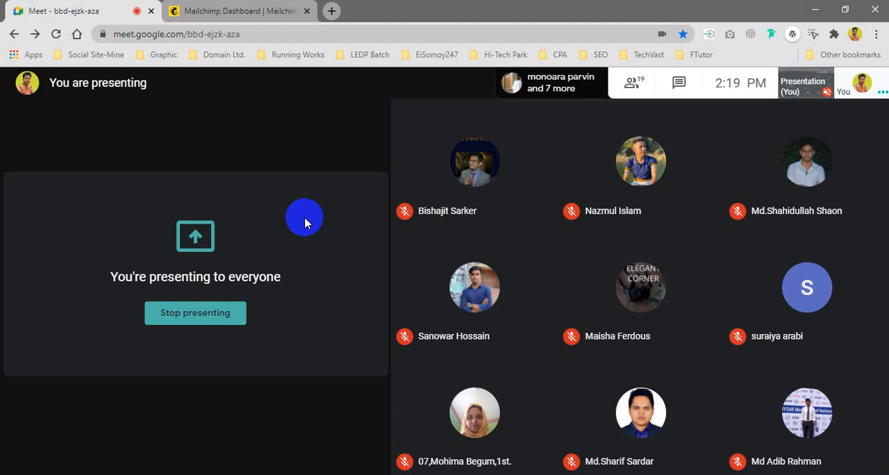
pyautogui.click(226, 11)
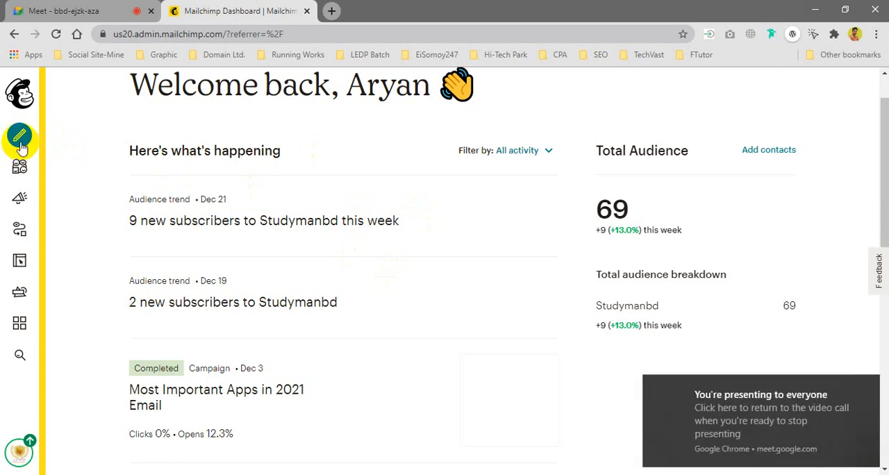
pyautogui.click(21, 144)
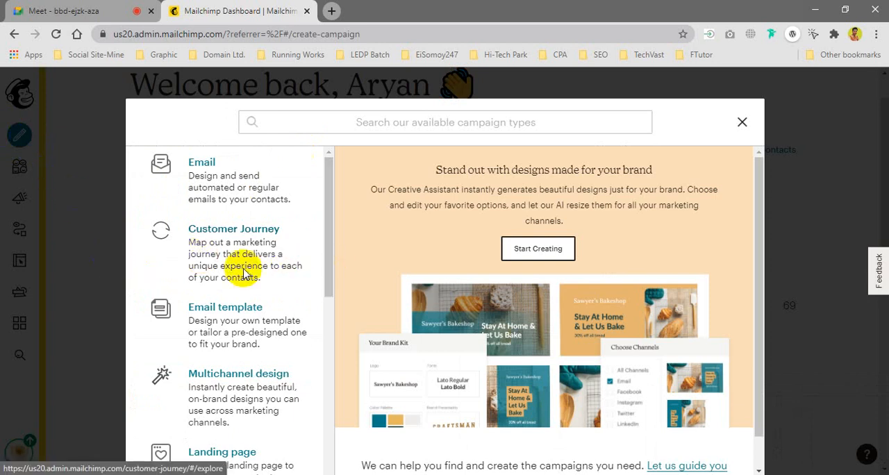
pyautogui.scroll(-1, 251, 428)
pyautogui.click(247, 415)
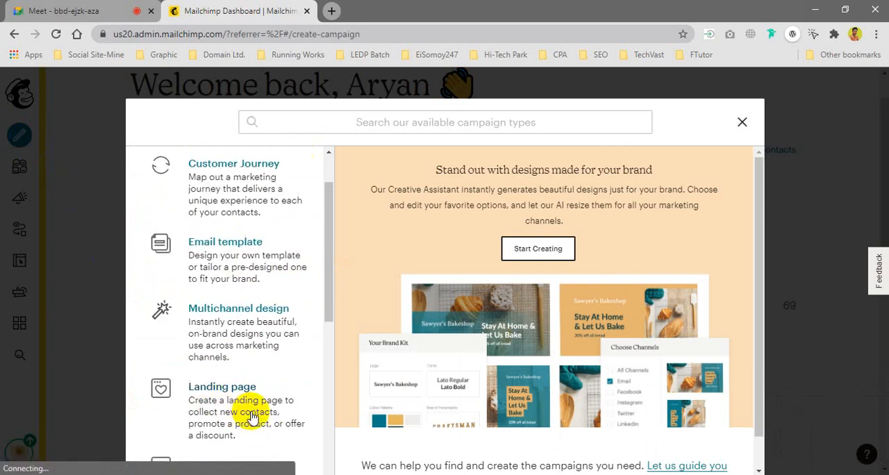
pyautogui.scroll(-1, 248, 415)
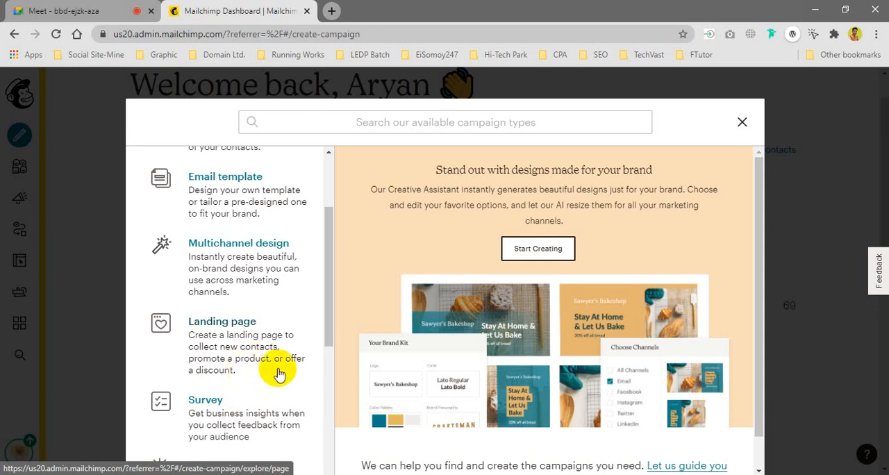
pyautogui.click(243, 331)
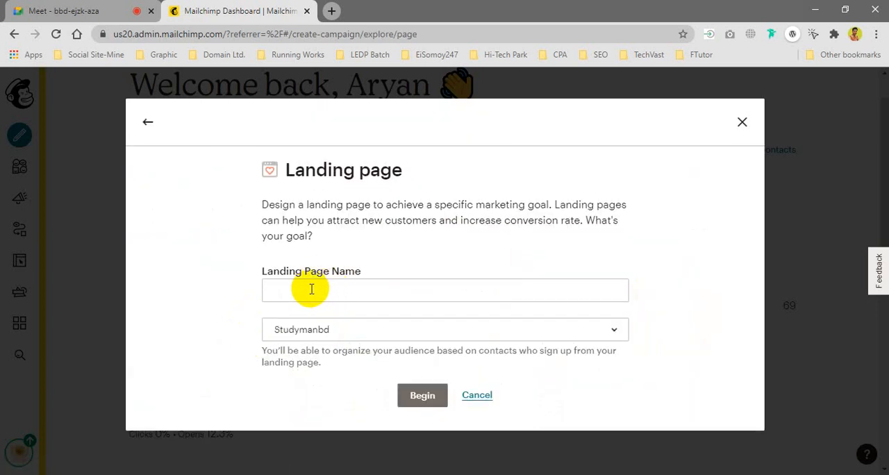
# Step: Name the landing page newyearoffer2021, keep Studymanbd as its audience and begin building it
pyautogui.click(312, 289)
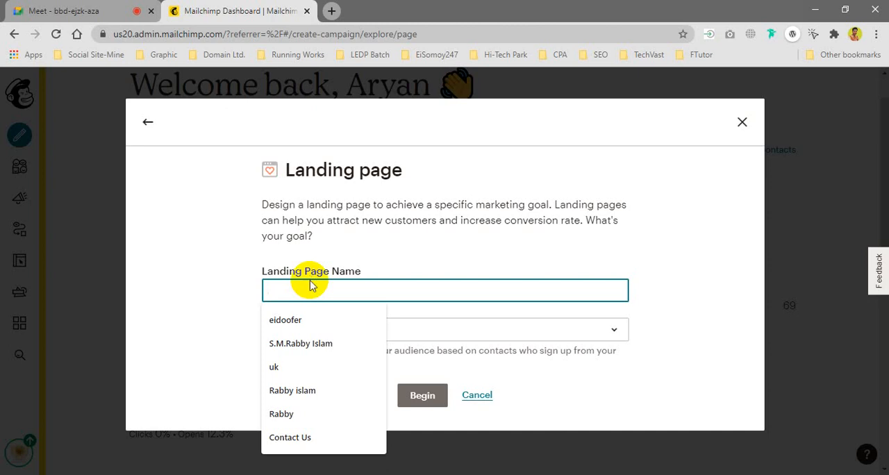
pyautogui.write('new')
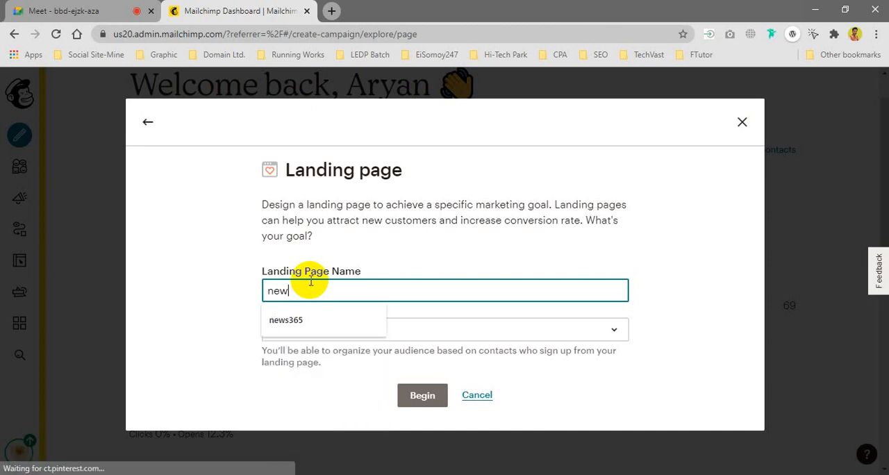
pyautogui.write('year')
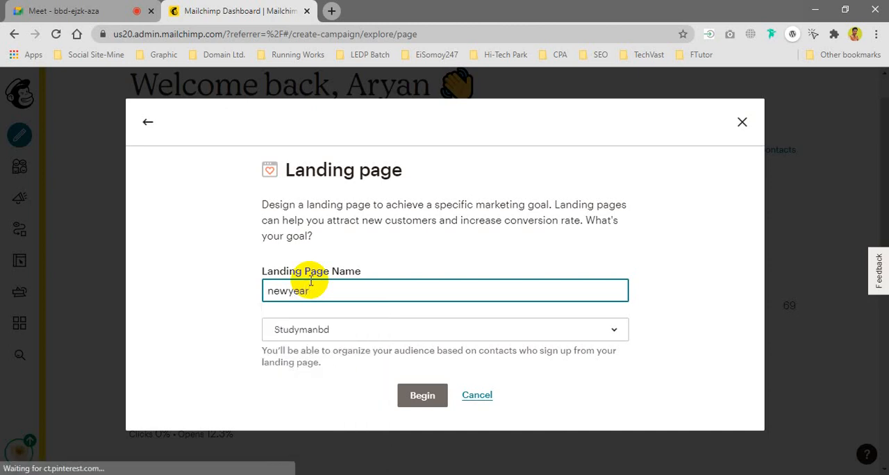
pyautogui.write('offer2020')
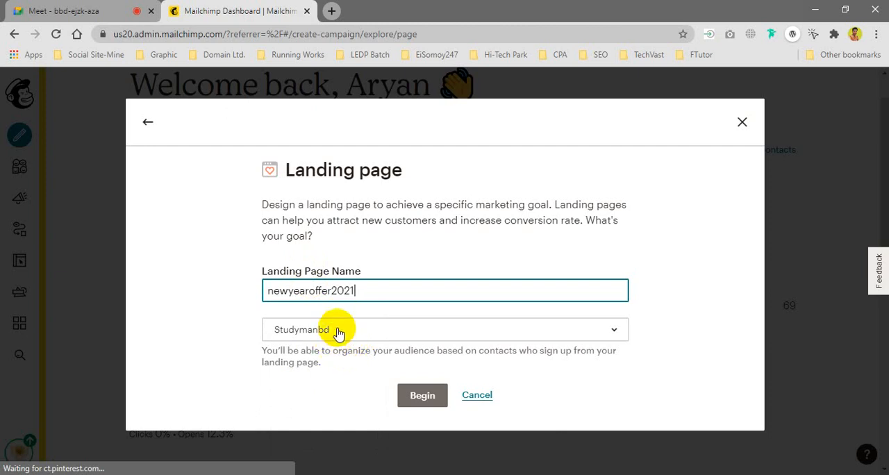
pyautogui.click(339, 332)
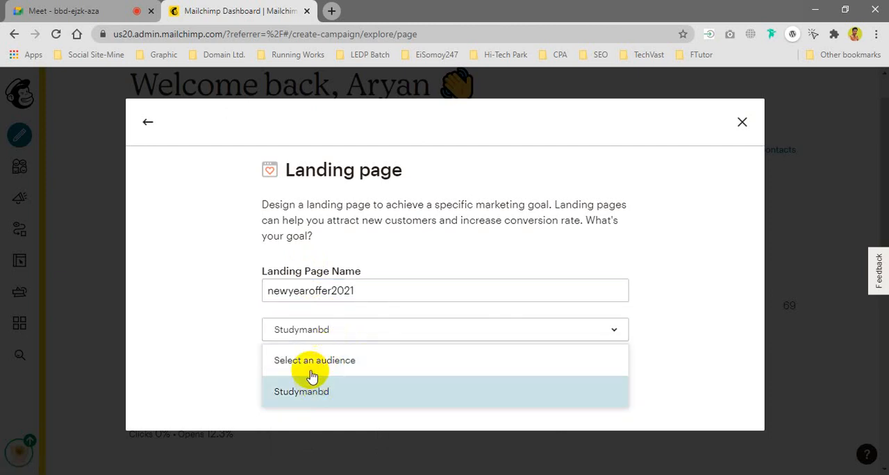
pyautogui.click(310, 375)
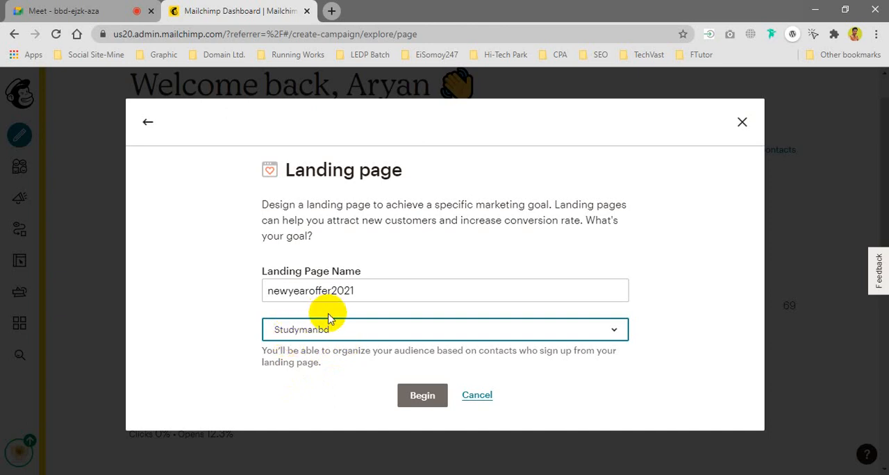
pyautogui.click(429, 397)
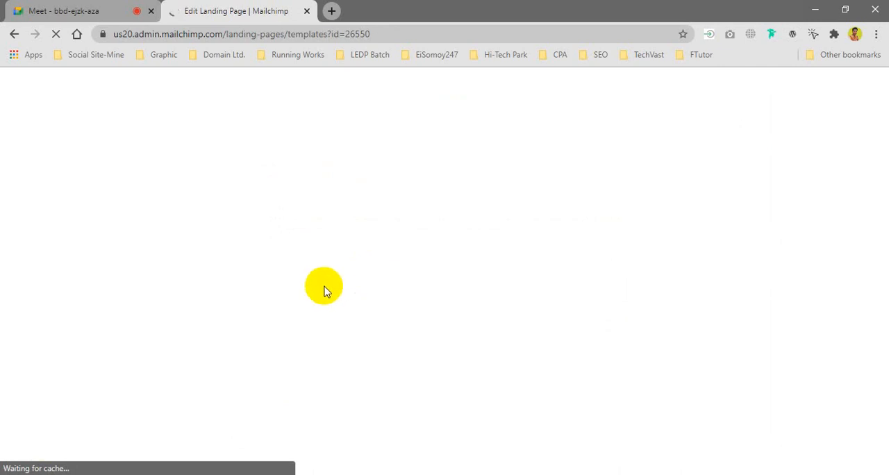
# Step: Check on the Google Meet call while the templates load and return to Mailchimp's template selection page
pyautogui.click(69, 20)
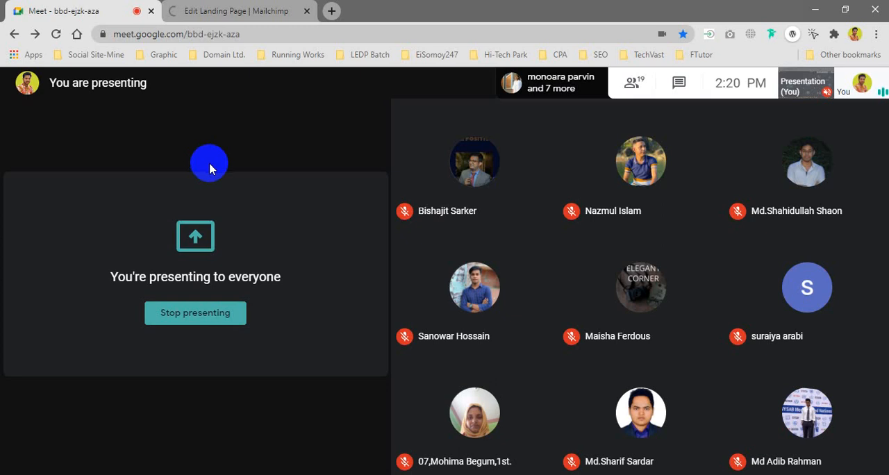
pyautogui.click(217, 11)
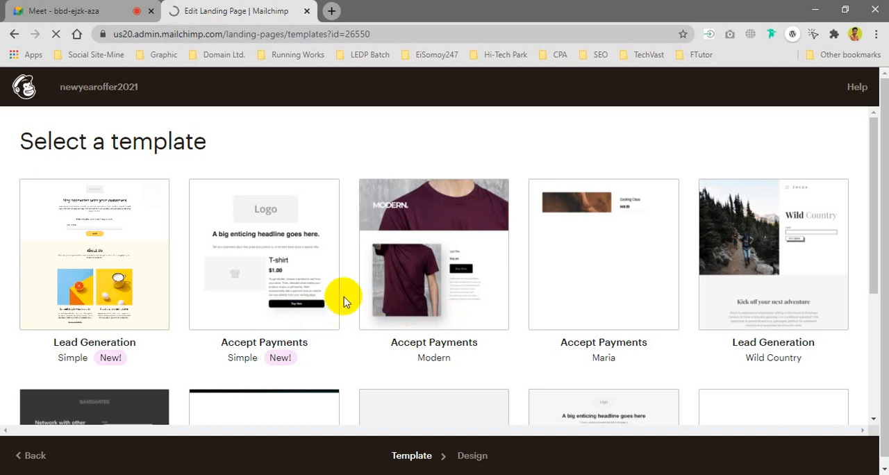
pyautogui.click(877, 268)
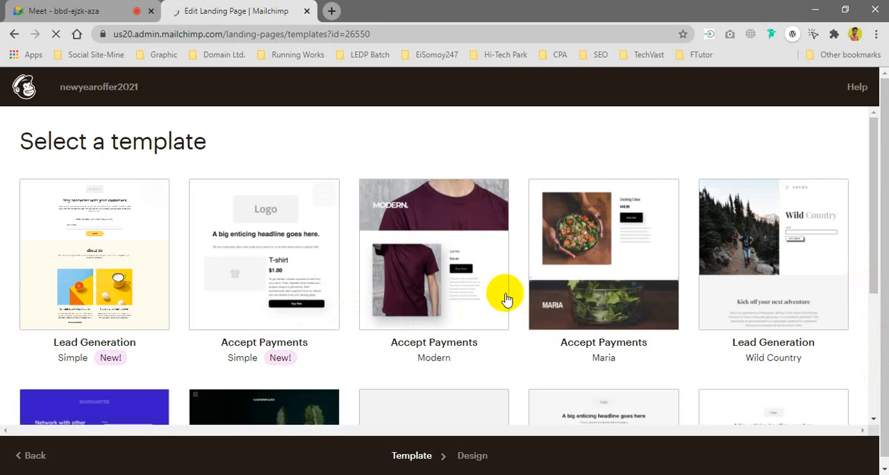
pyautogui.click(56, 11)
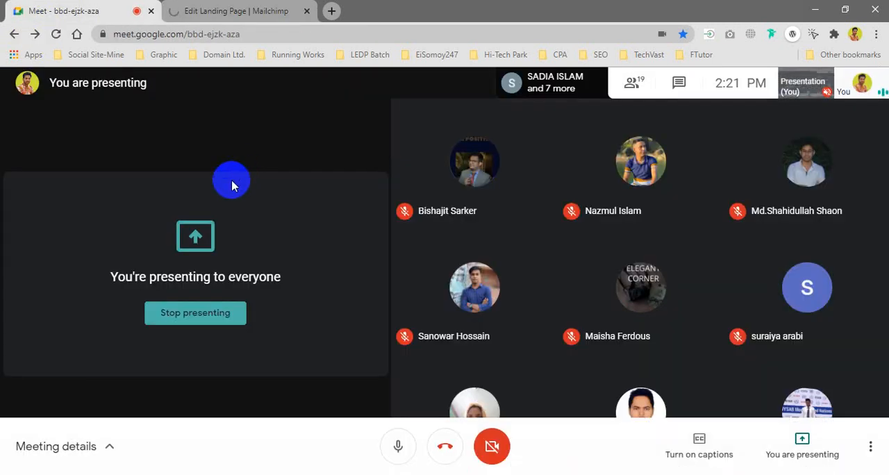
pyautogui.click(257, 10)
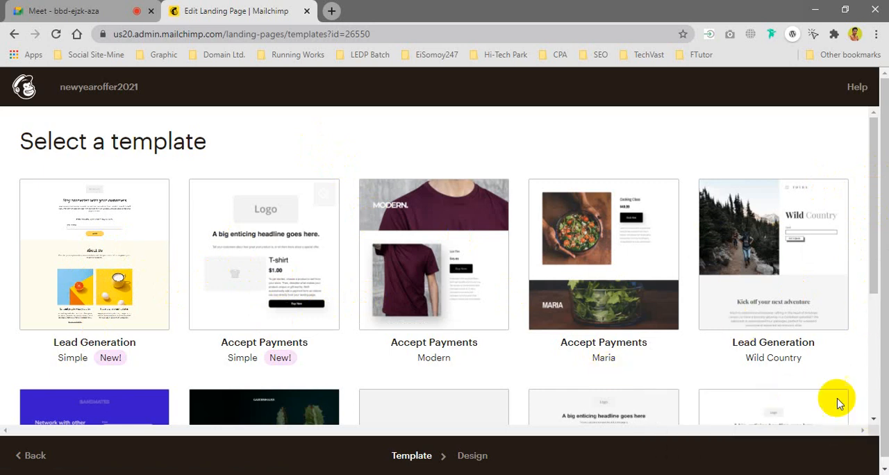
# Step: Browse the available landing page templates and choose the Promote Products template
pyautogui.scroll(-1, 267, 300)
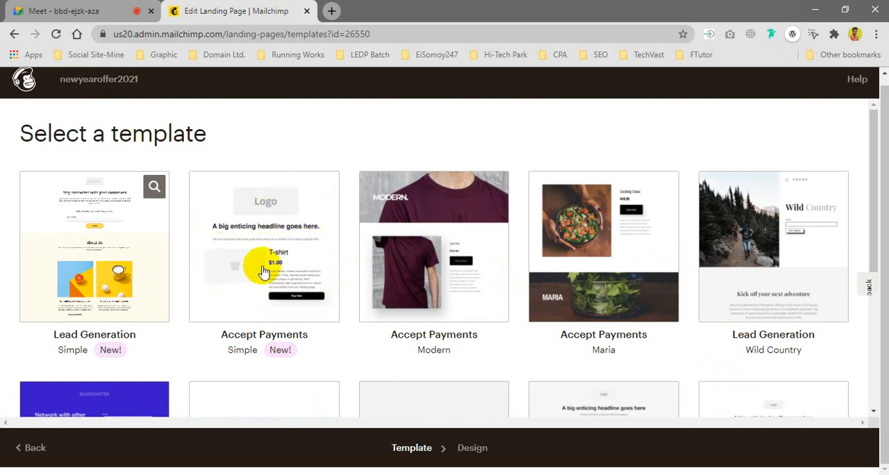
pyautogui.scroll(-3, 285, 274)
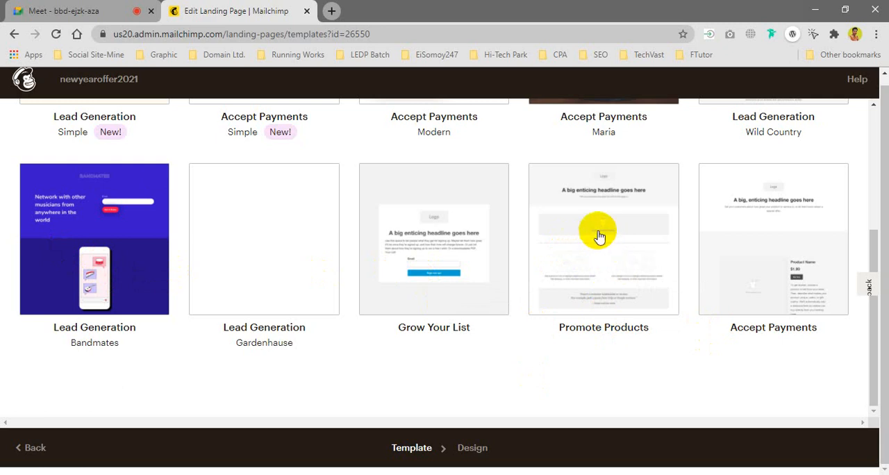
pyautogui.scroll(2, 601, 254)
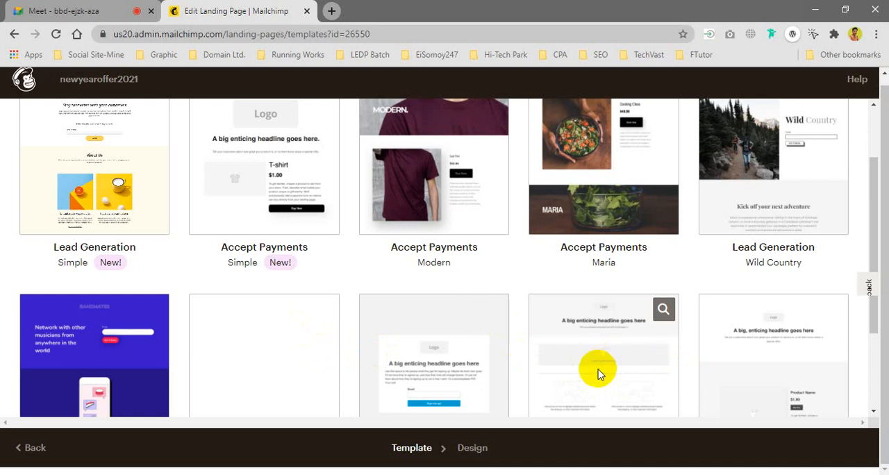
pyautogui.scroll(-2, 604, 368)
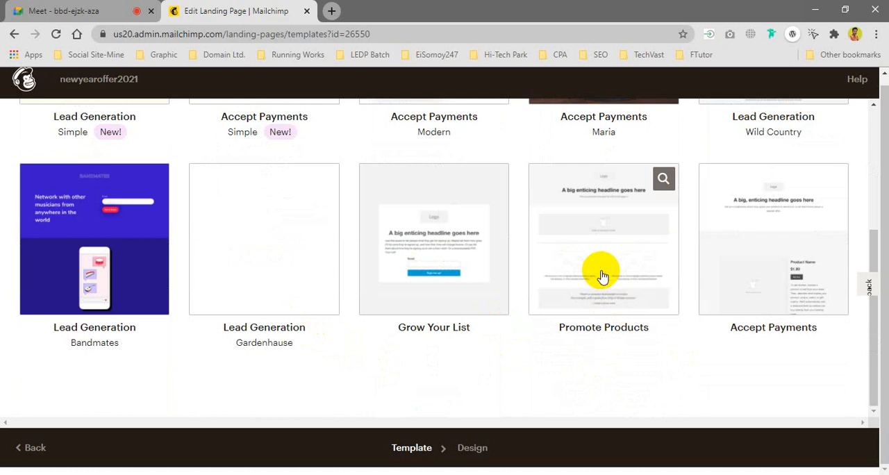
pyautogui.click(286, 260)
# Step: Switch to the Google Meet call, admit the waiting participant and return to the Mailchimp landing page
pyautogui.hotkey('ctrl', 'Tab')
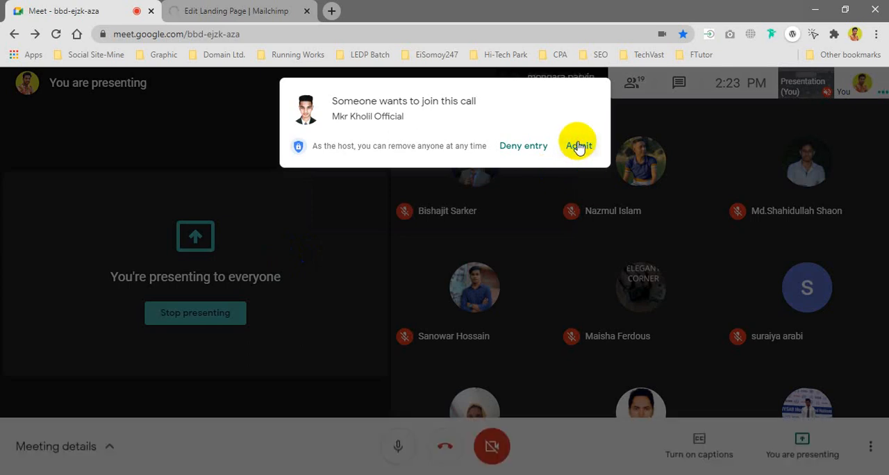
pyautogui.click(578, 147)
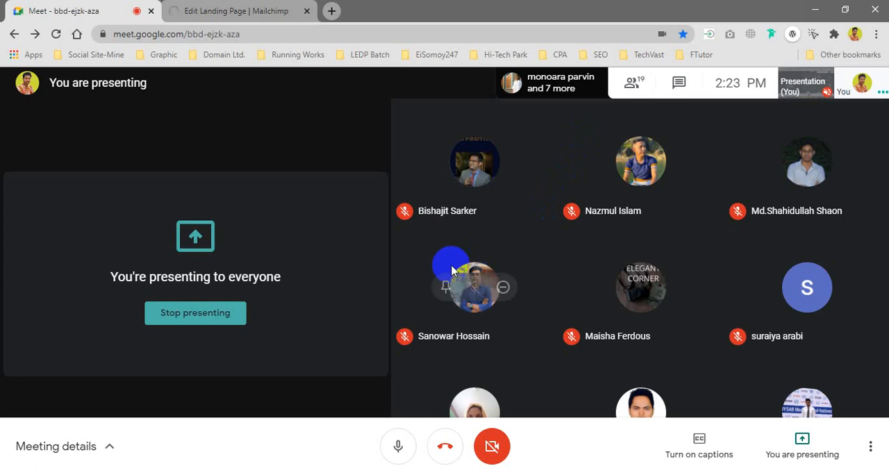
pyautogui.click(202, 10)
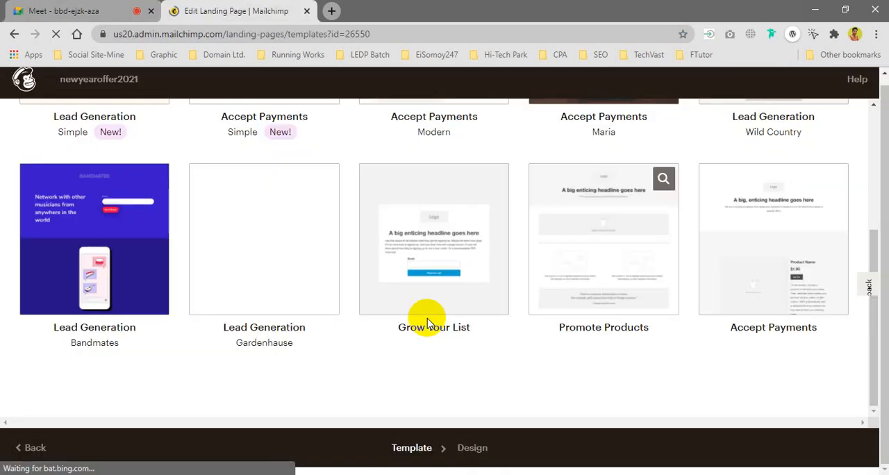
pyautogui.click(427, 324)
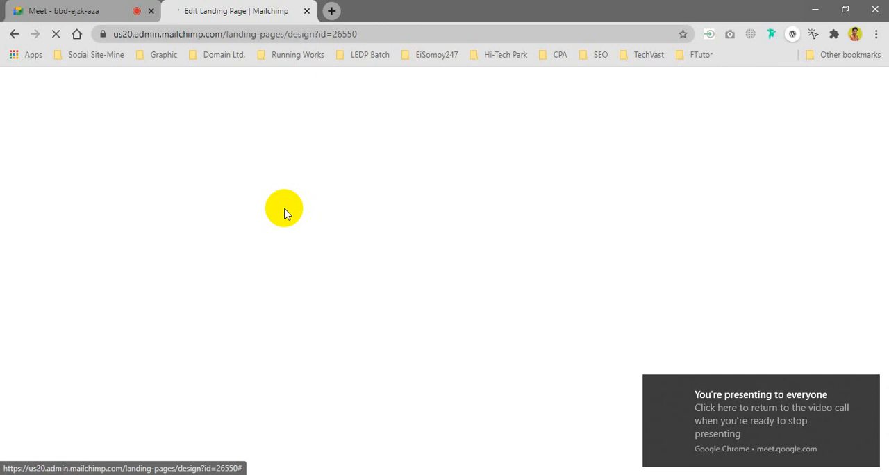
# Step: Check on the Google Meet call while the design editor loads and return to the Mailchimp editor
pyautogui.click(72, 6)
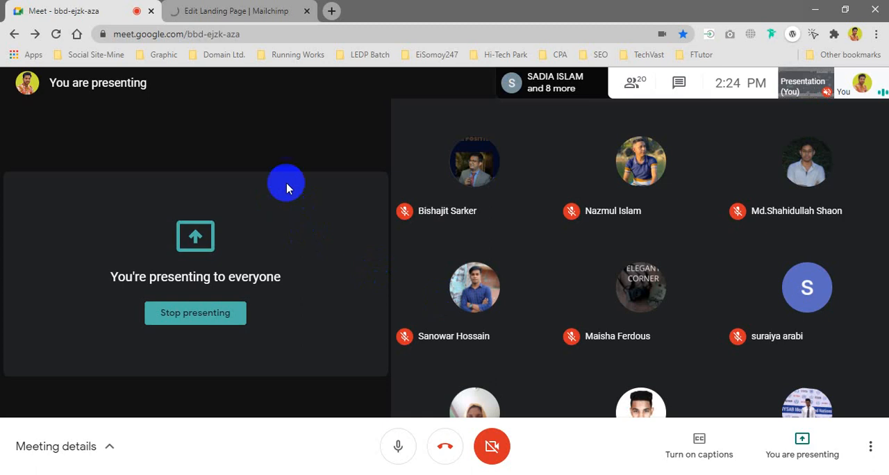
pyautogui.click(233, 11)
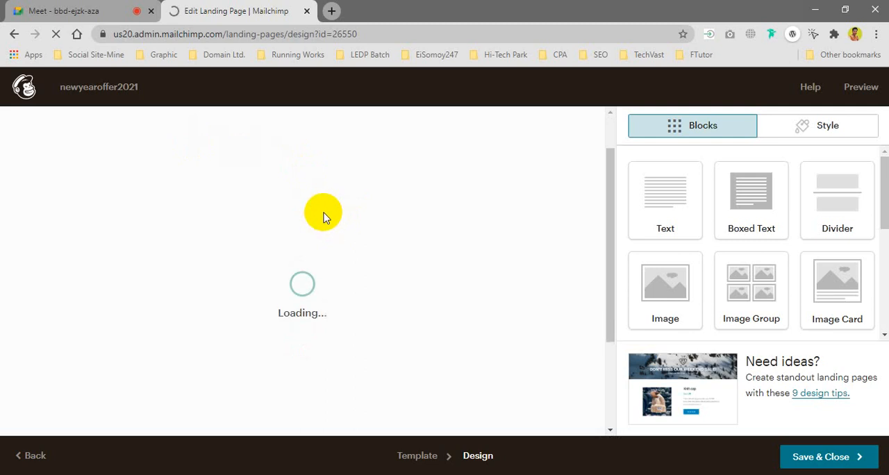
pyautogui.click(105, 12)
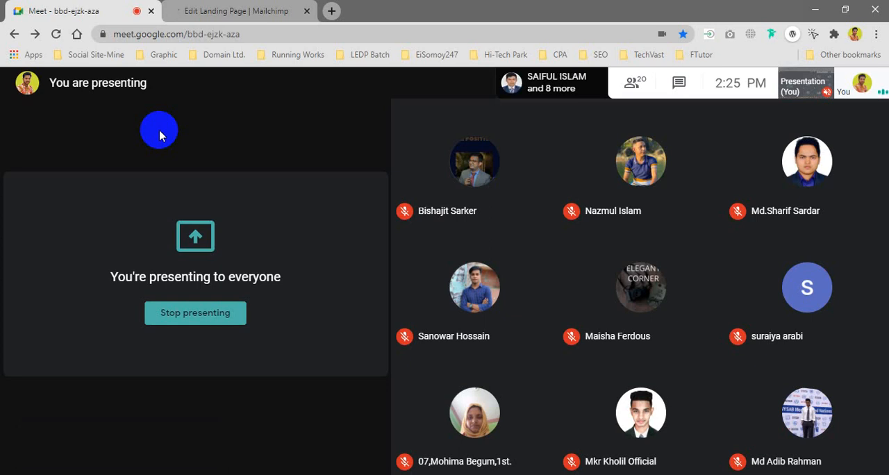
pyautogui.hotkey('ctrl', 'Tab')
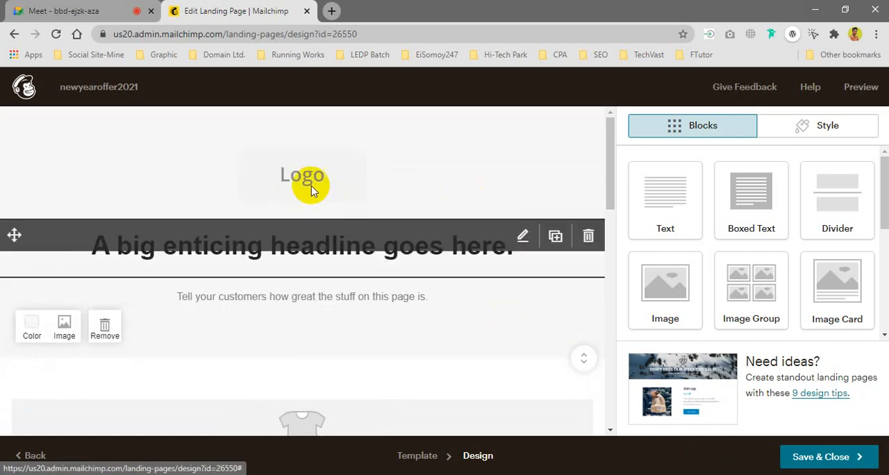
# Step: Review the template's layout down to its footer and open the Content Studio to replace the logo placeholder
pyautogui.scroll(-5, 492, 245)
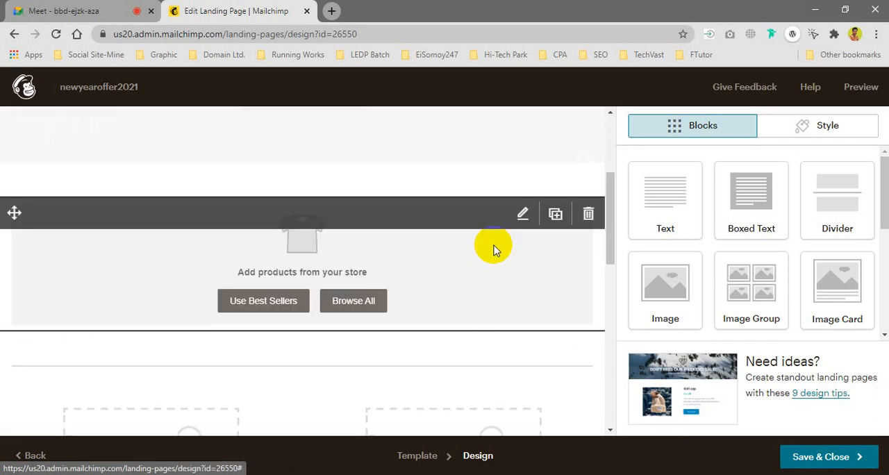
pyautogui.scroll(-5, 492, 246)
pyautogui.scroll(-3, 492, 246)
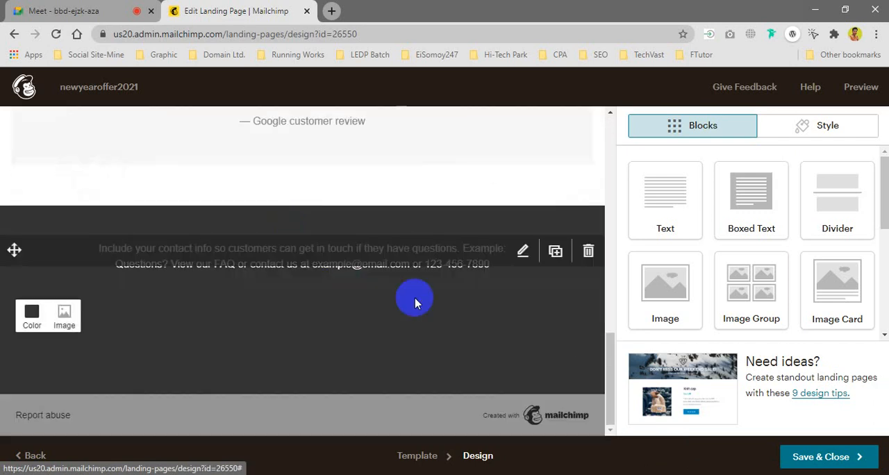
pyautogui.scroll(12, 358, 263)
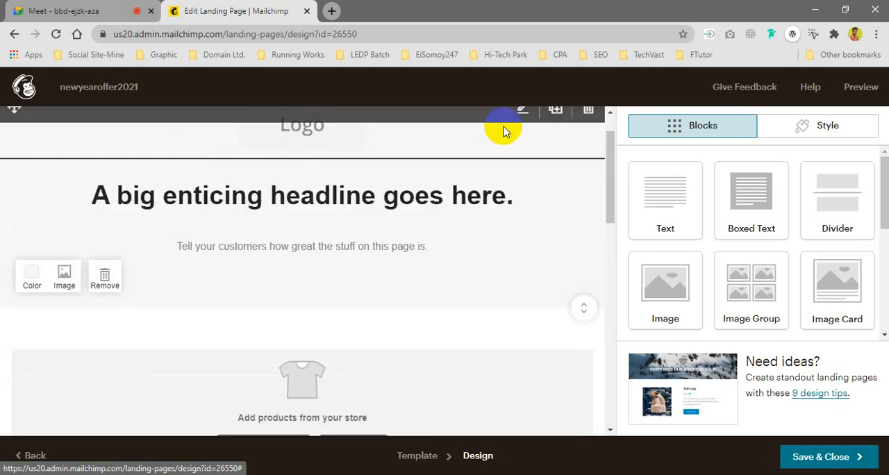
pyautogui.scroll(1, 477, 147)
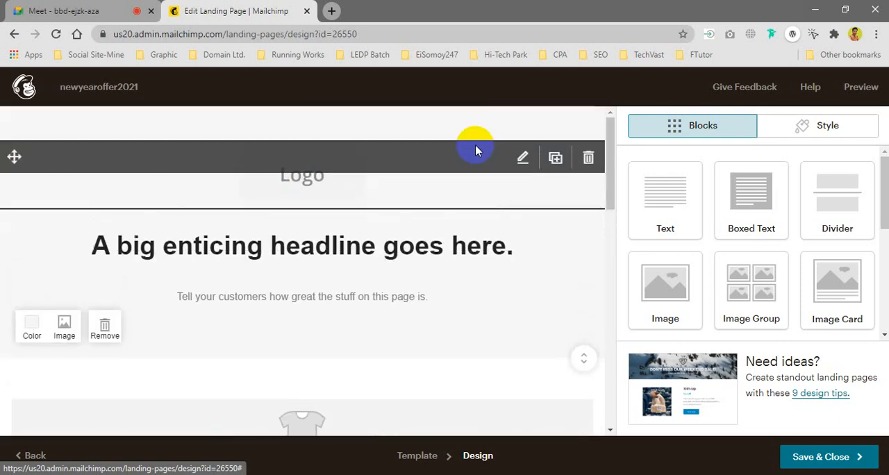
pyautogui.click(524, 159)
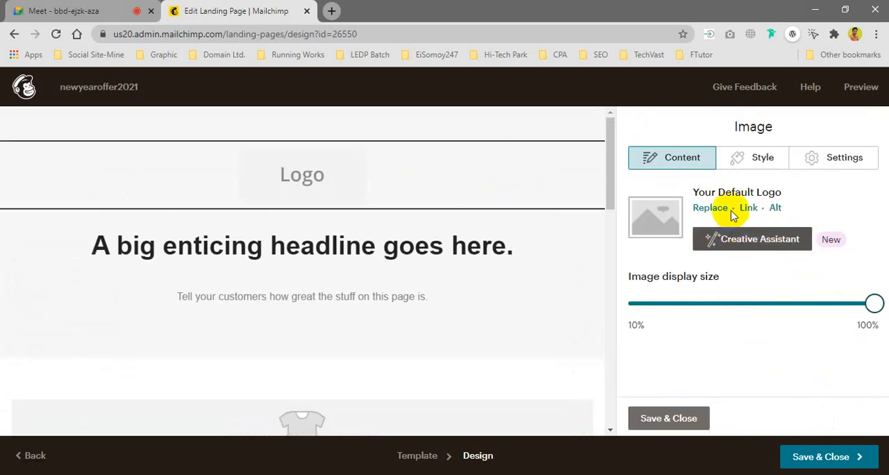
pyautogui.click(706, 208)
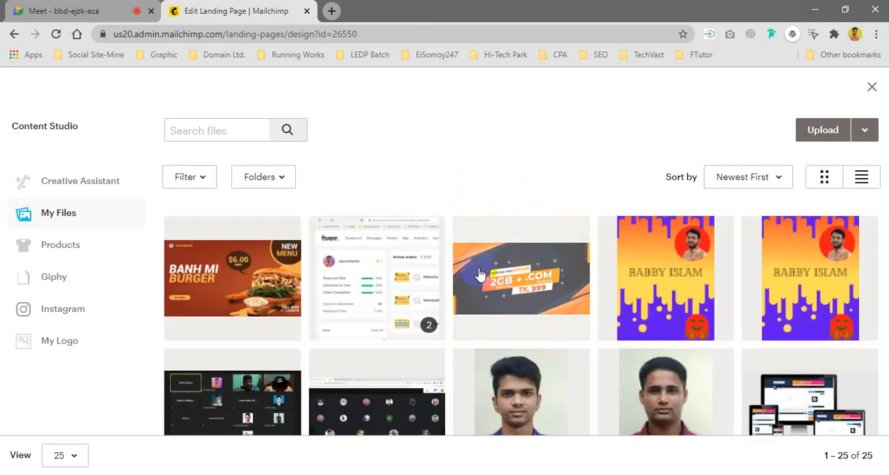
# Step: Insert the green hexagon FR logo from My Files in place of the template's default logo
pyautogui.scroll(-1, 476, 265)
pyautogui.scroll(-4, 476, 264)
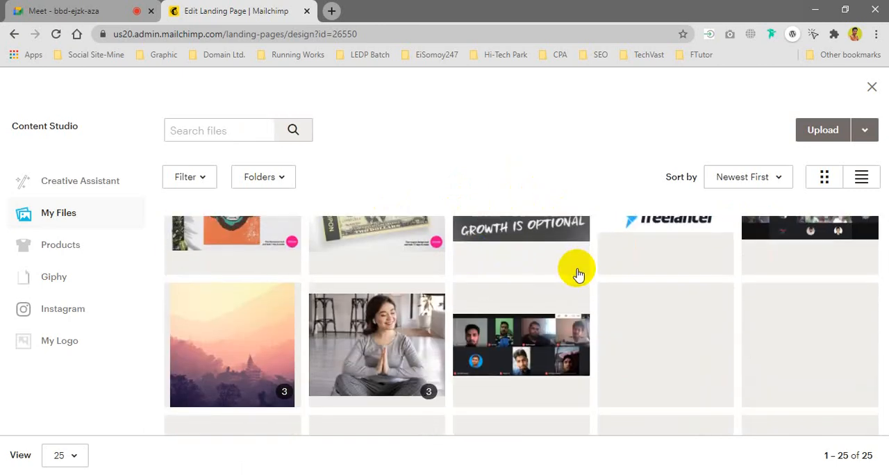
pyautogui.scroll(1, 679, 336)
pyautogui.scroll(-2, 666, 319)
pyautogui.scroll(3, 666, 319)
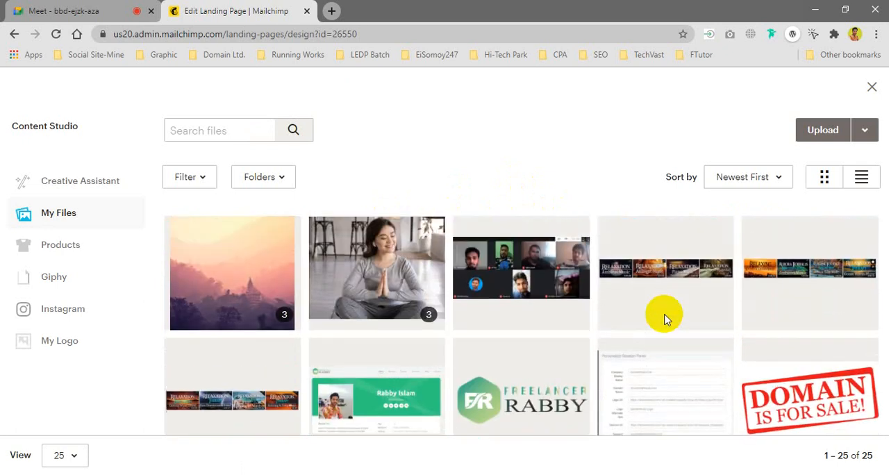
pyautogui.scroll(-3, 536, 366)
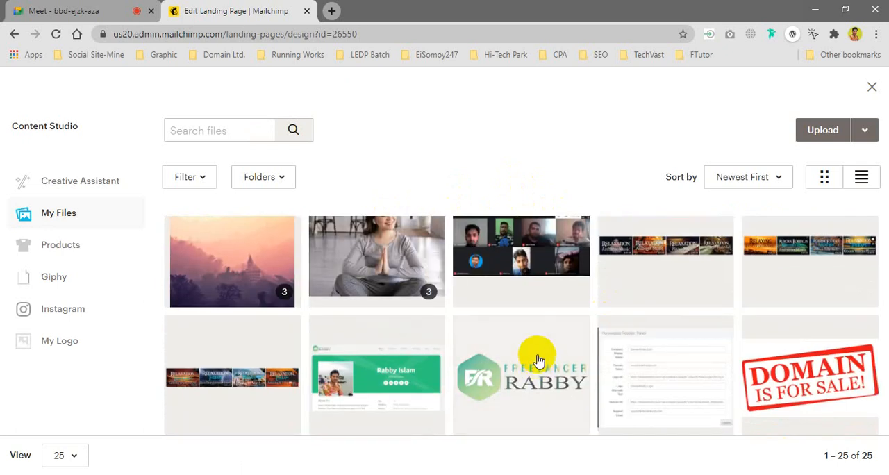
pyautogui.click(506, 358)
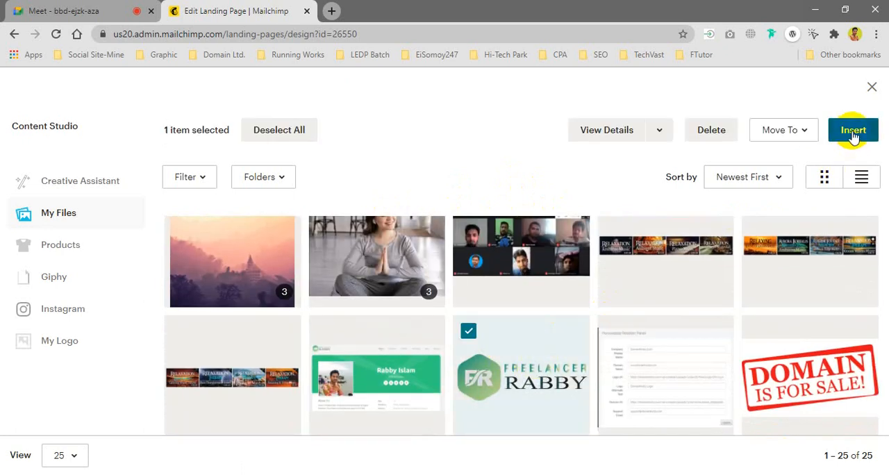
pyautogui.click(851, 131)
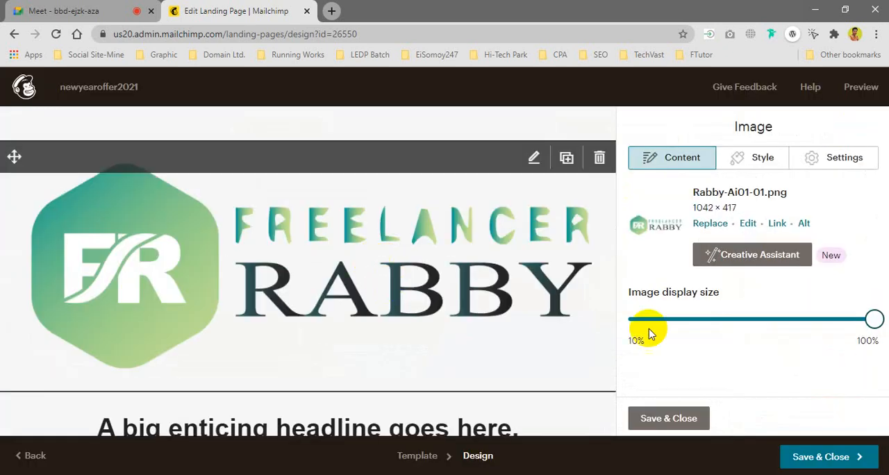
# Step: Reduce the logo image's display size to about 20% and save the image block
pyautogui.moveTo(874, 323); pyautogui.dragTo(663, 323)
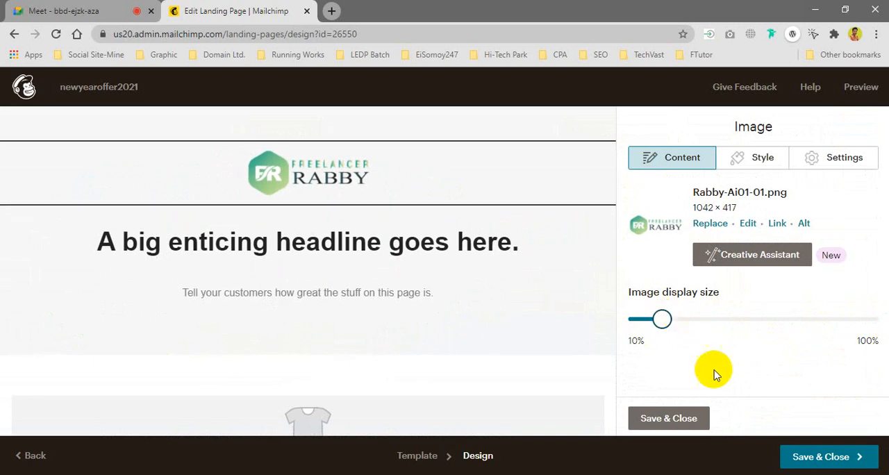
pyautogui.click(679, 411)
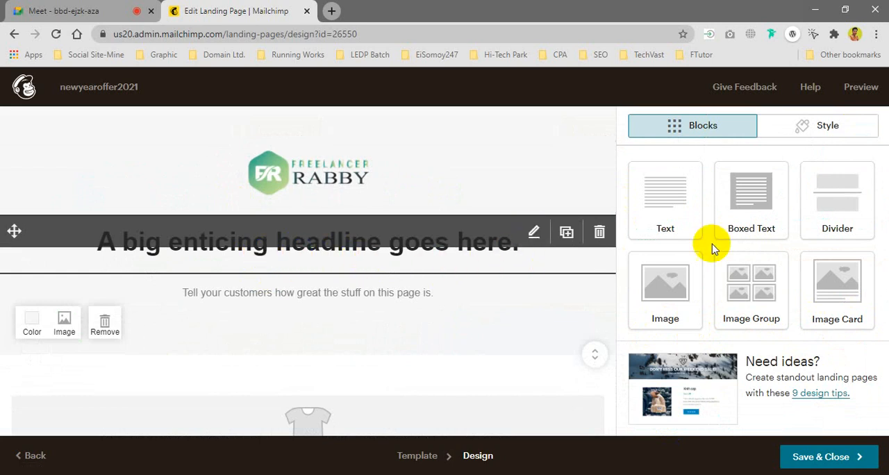
pyautogui.click(534, 233)
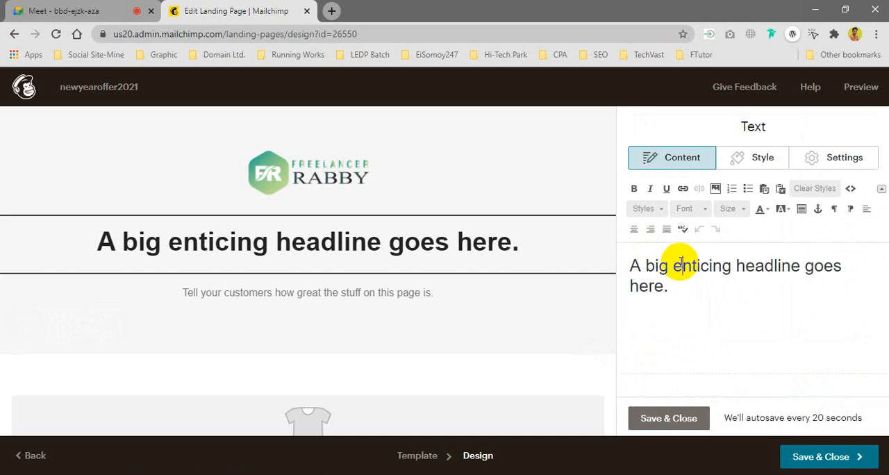
pyautogui.tripleClick(681, 264)
pyautogui.press('Tab')
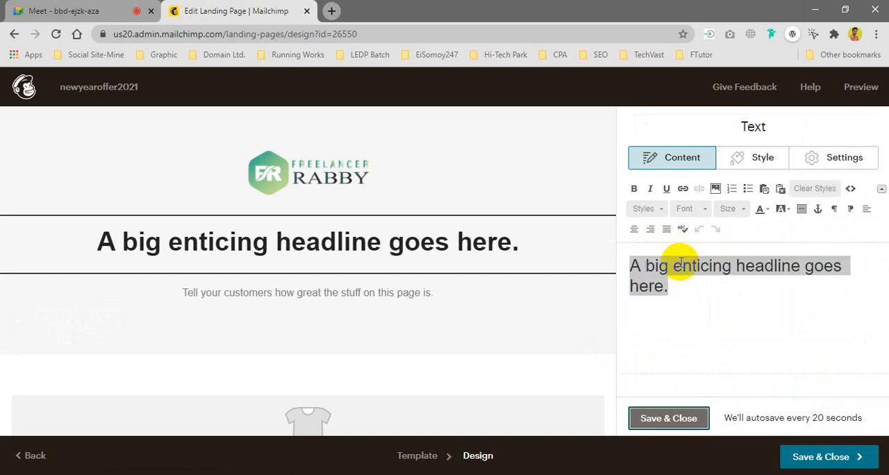
pyautogui.press('Return')
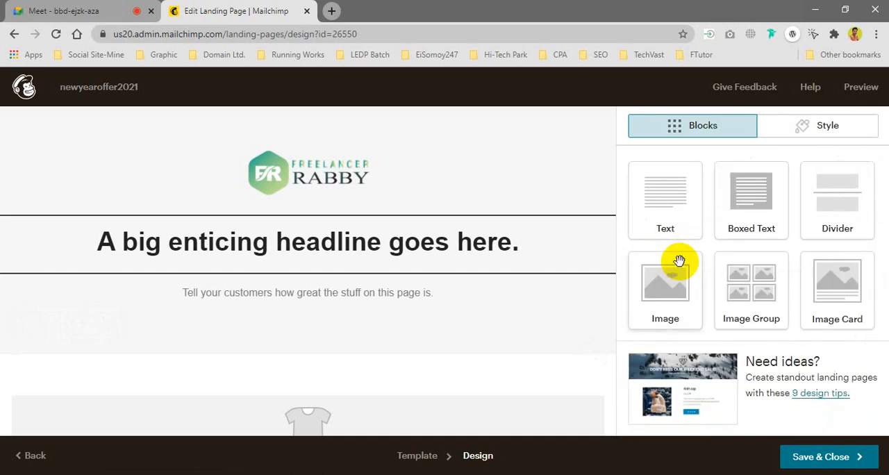
# Step: Replace the placeholder headline text with "GET A BIG DISCOUNT ON THIS CHRISTMAS FESTIVAL!!"
pyautogui.moveTo(536, 235)
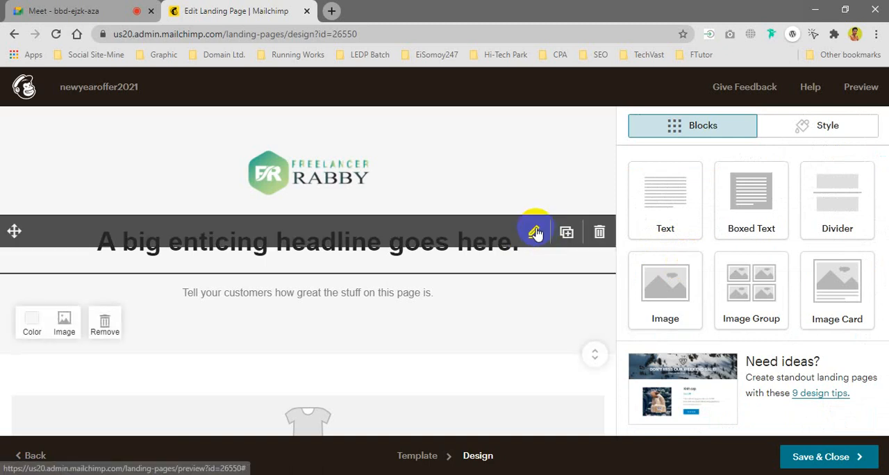
pyautogui.click(595, 254)
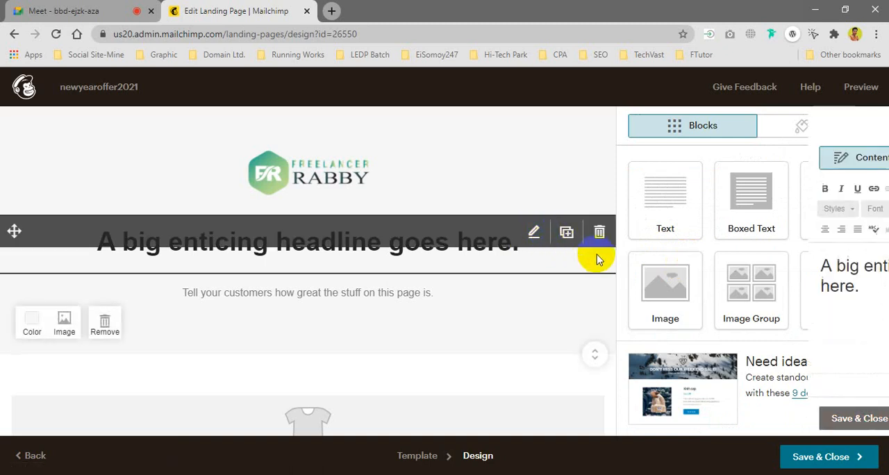
pyautogui.tripleClick(687, 282)
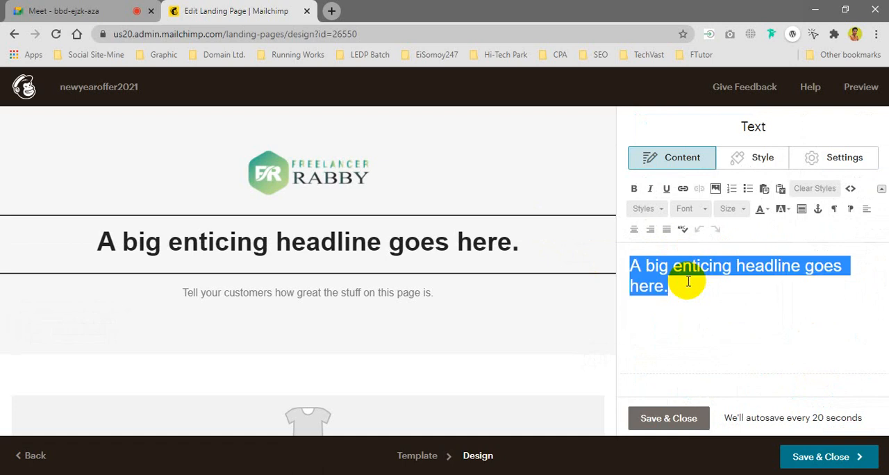
pyautogui.press('BackSpace')
pyautogui.write('Bl')
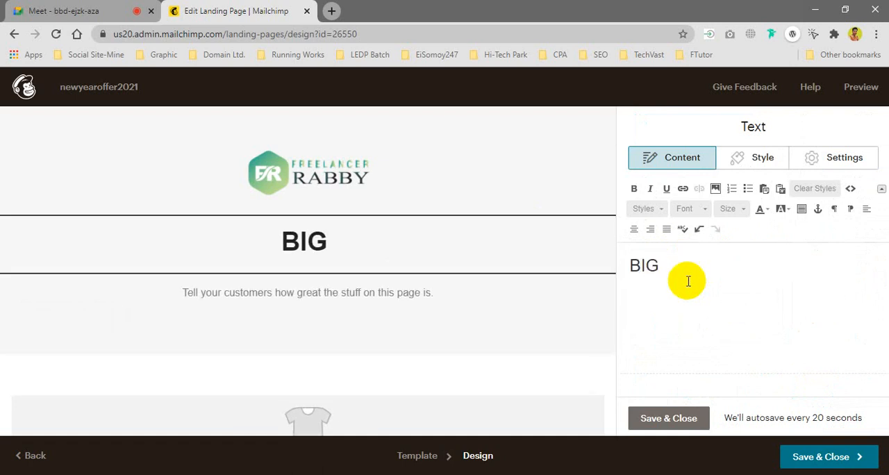
pyautogui.write('ET A B')
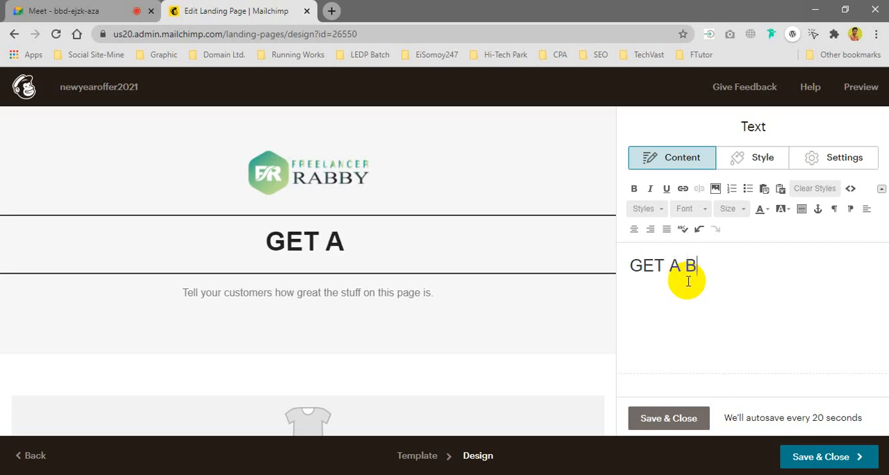
pyautogui.write('IG DISCO')
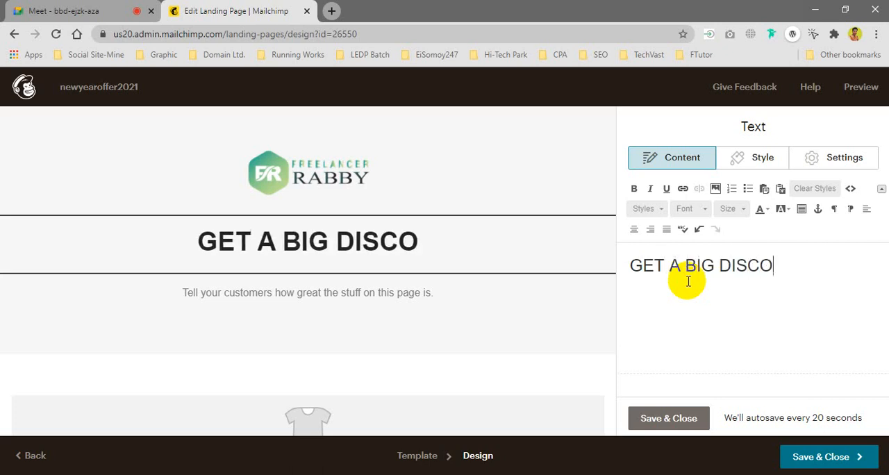
pyautogui.write('UNT ON')
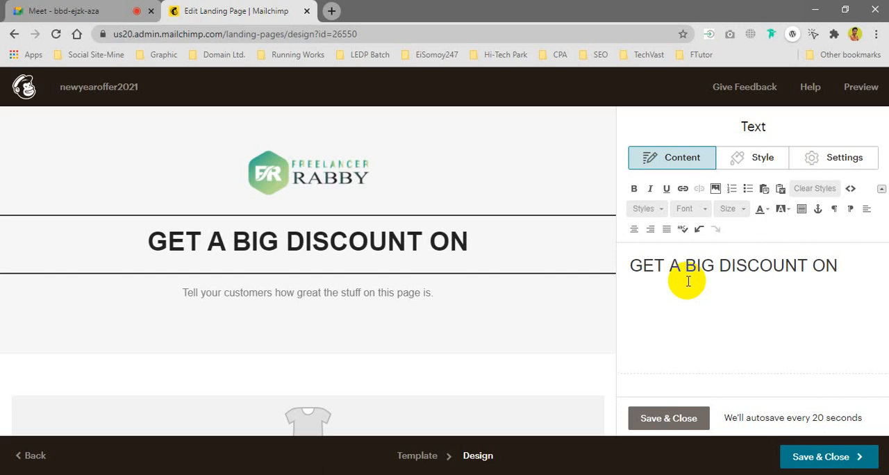
pyautogui.write(' THIS C')
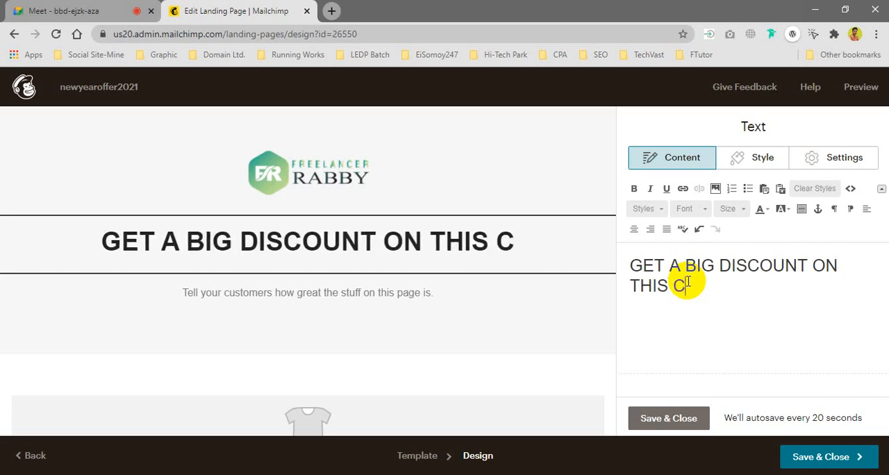
pyautogui.write('HRISTMAS')
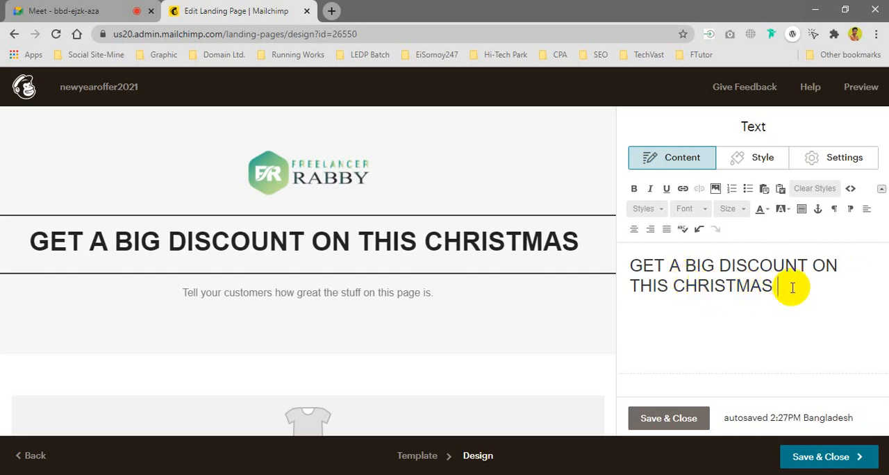
pyautogui.write(' FESTI')
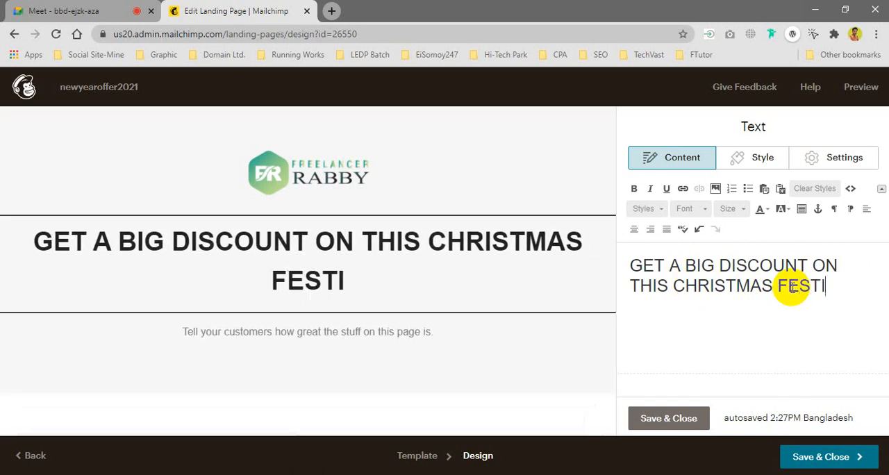
pyautogui.write('VAL!!')
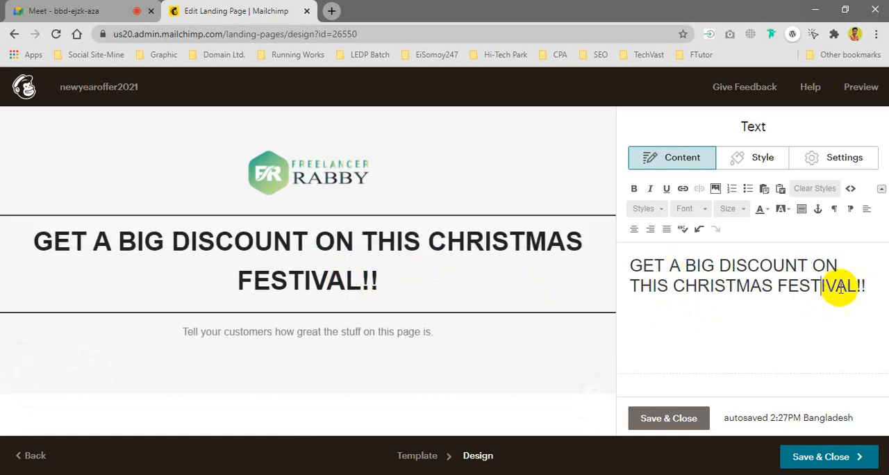
# Step: Set the whole headline's font size to 24 and close the headline text block's editor
pyautogui.moveTo(866, 285); pyautogui.dragTo(605, 258)
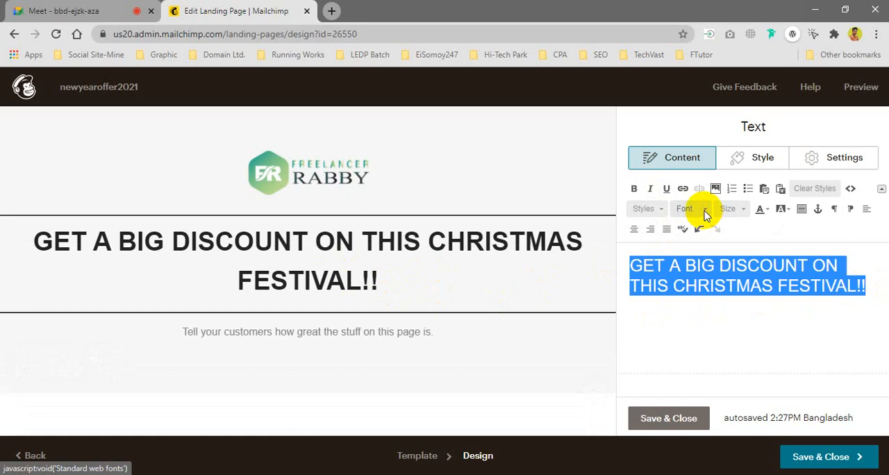
pyautogui.click(742, 213)
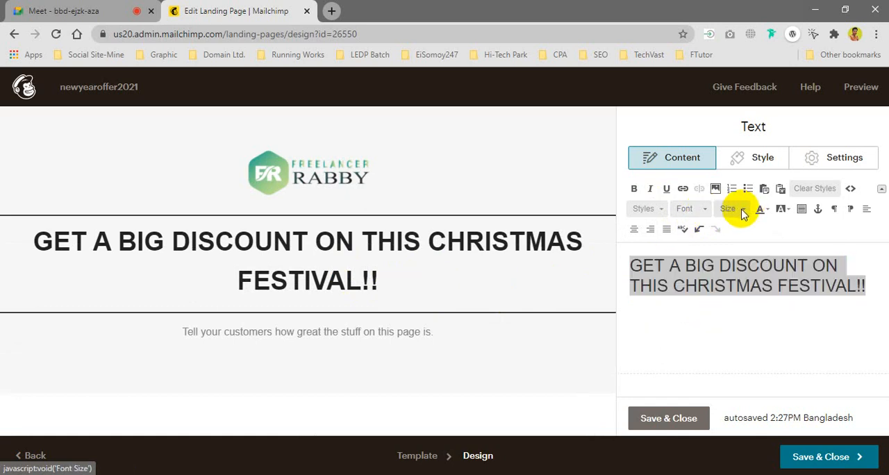
pyautogui.click(741, 212)
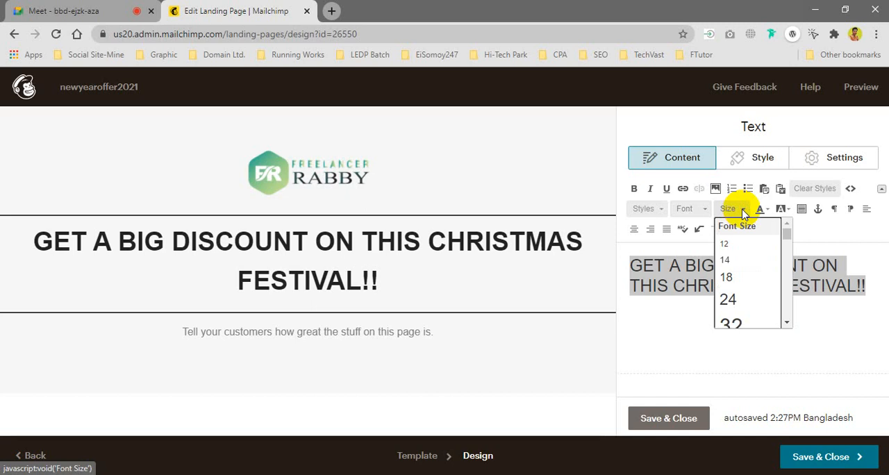
pyautogui.click(729, 299)
pyautogui.click(722, 293)
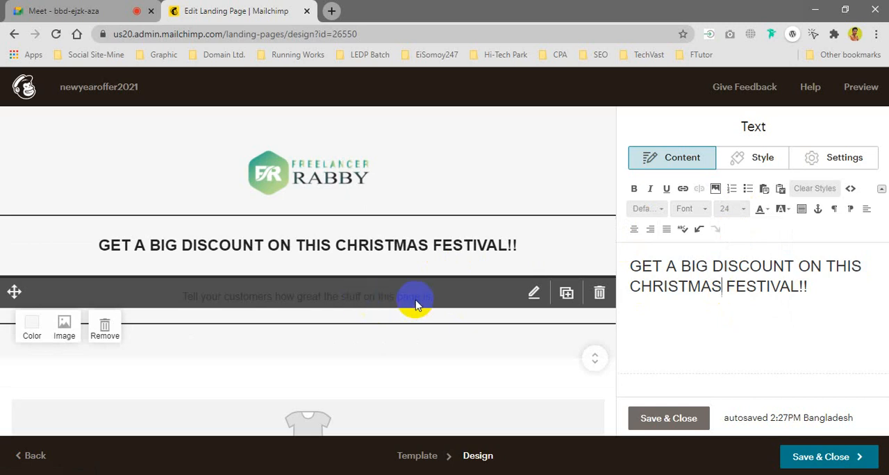
pyautogui.click(316, 312)
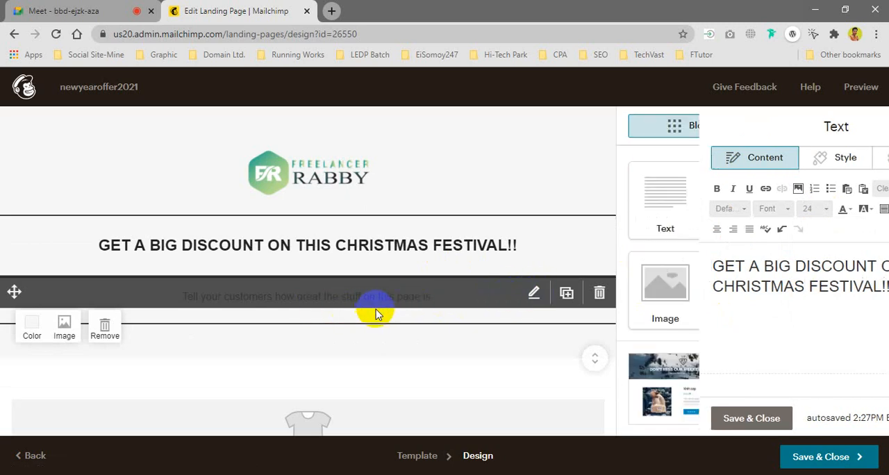
# Step: Clear the description text below the headline and delete its content block
pyautogui.click(534, 295)
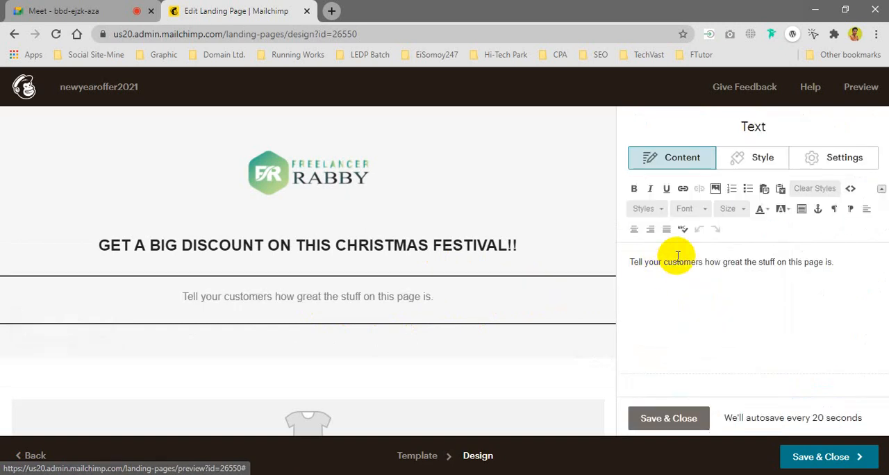
pyautogui.moveTo(858, 259); pyautogui.dragTo(636, 271)
pyautogui.press('BackSpace')
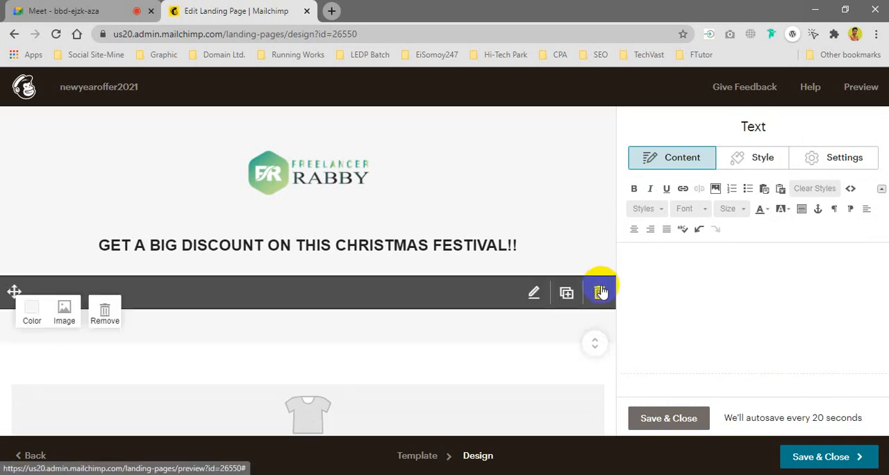
pyautogui.click(601, 291)
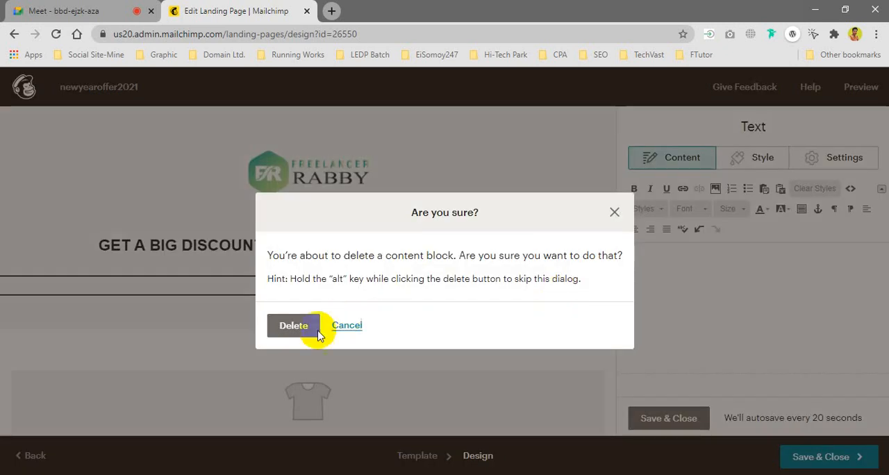
pyautogui.press('Return')
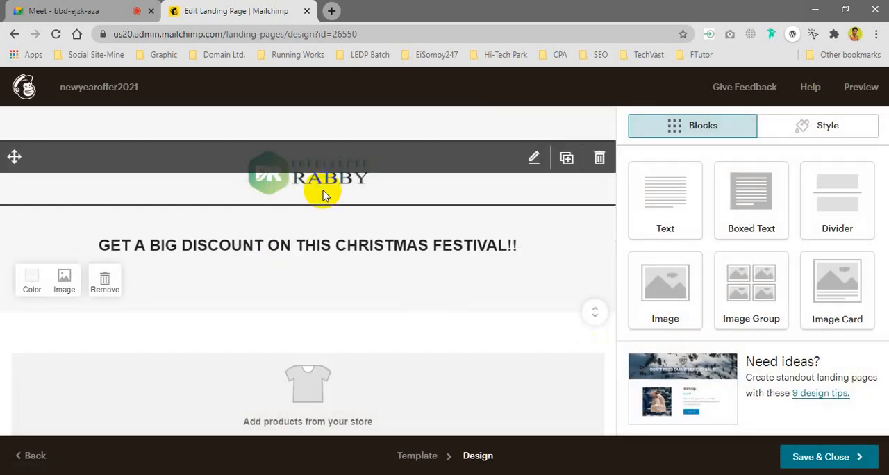
# Step: Open the store product block below the headline for editing and highlight the connected store's name
pyautogui.scroll(-1, 408, 331)
pyautogui.scroll(-3, 408, 331)
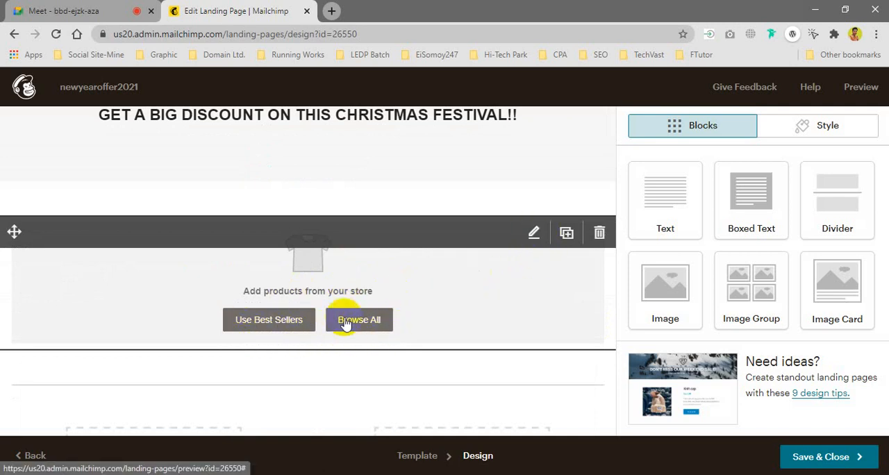
pyautogui.click(534, 235)
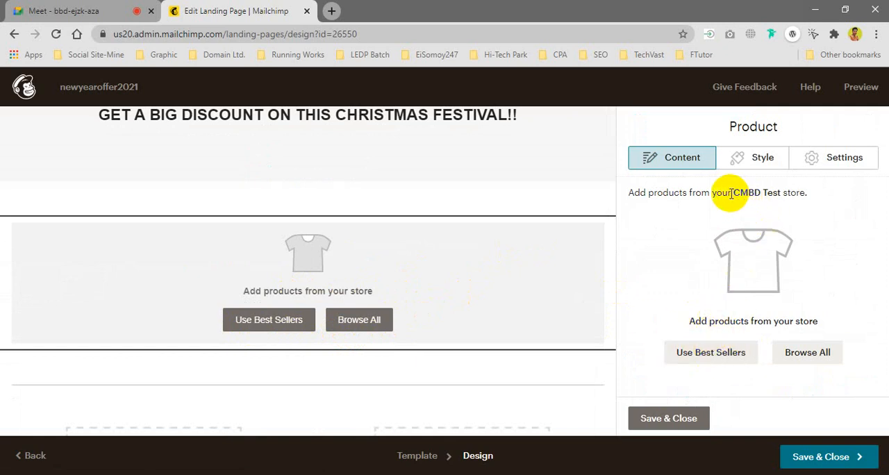
pyautogui.moveTo(731, 193); pyautogui.dragTo(778, 193)
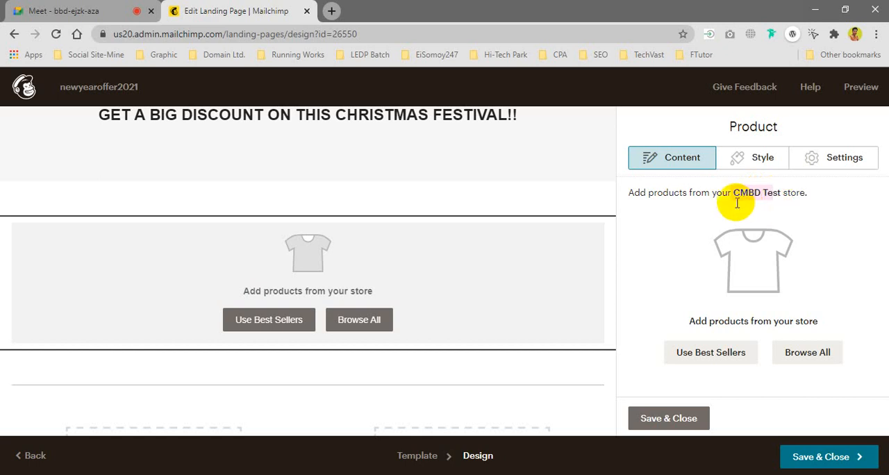
# Step: Switch to the Google Meet call to check on the participants and return to the Mailchimp editor
pyautogui.click(118, 12)
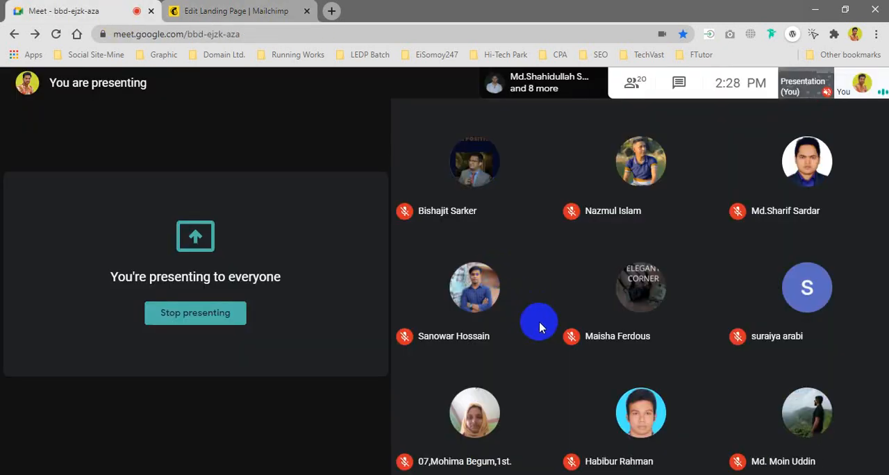
pyautogui.click(250, 10)
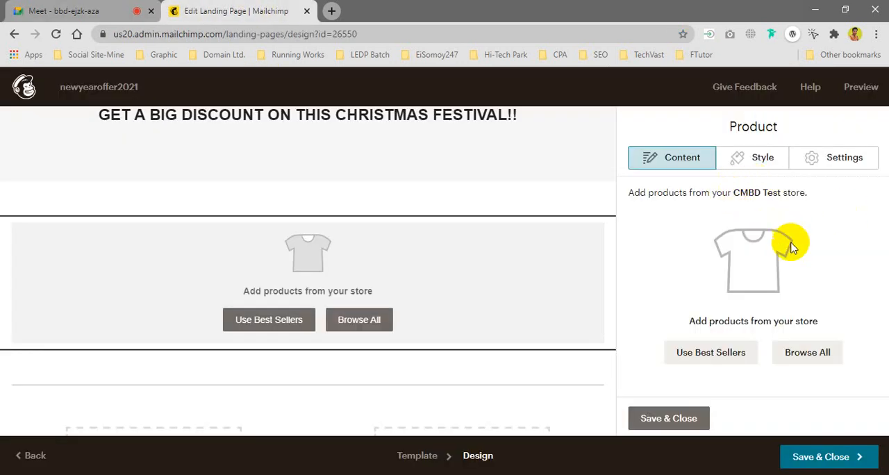
# Step: Review the product block's image layout and button settings, and return to its content options
pyautogui.click(838, 167)
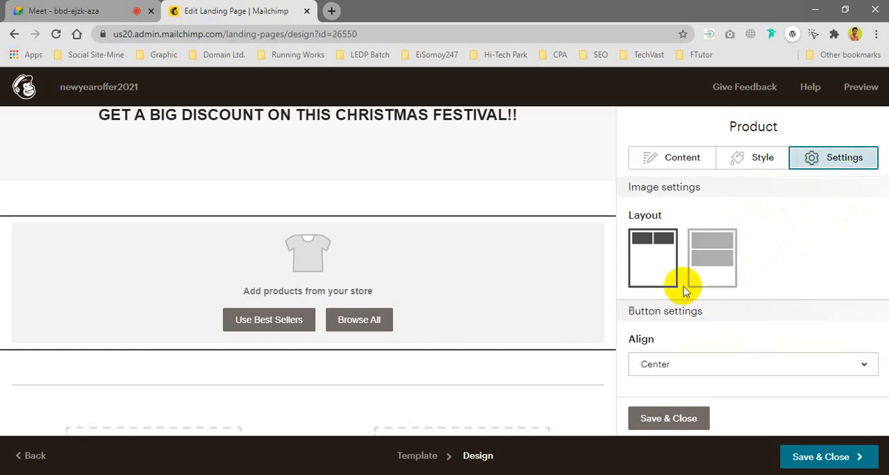
pyautogui.scroll(-1, 684, 292)
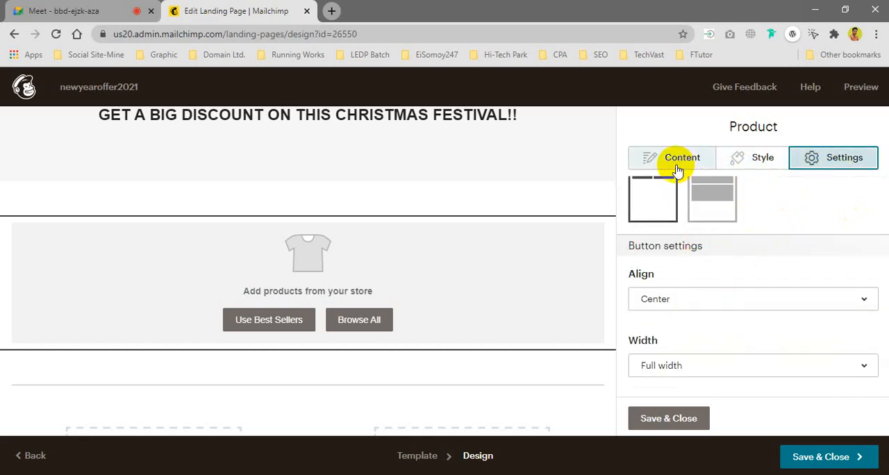
pyautogui.click(677, 166)
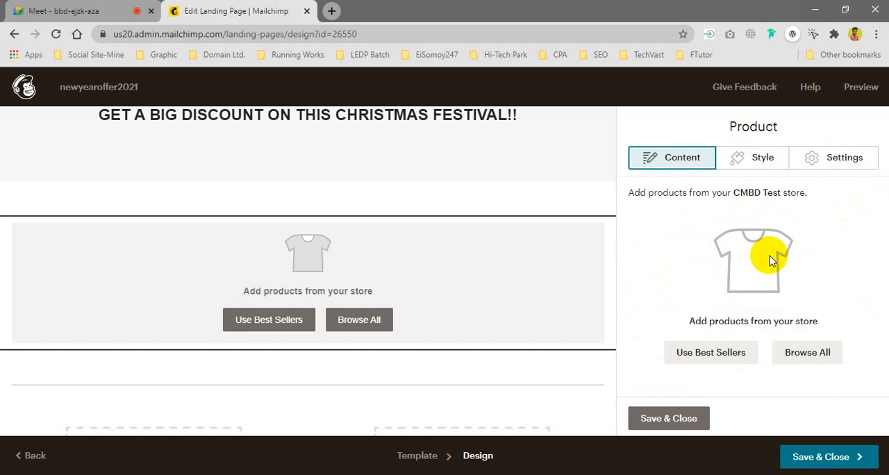
# Step: Try to add products from the connected store by browsing all items, cancel, and try its best sellers
pyautogui.click(850, 368)
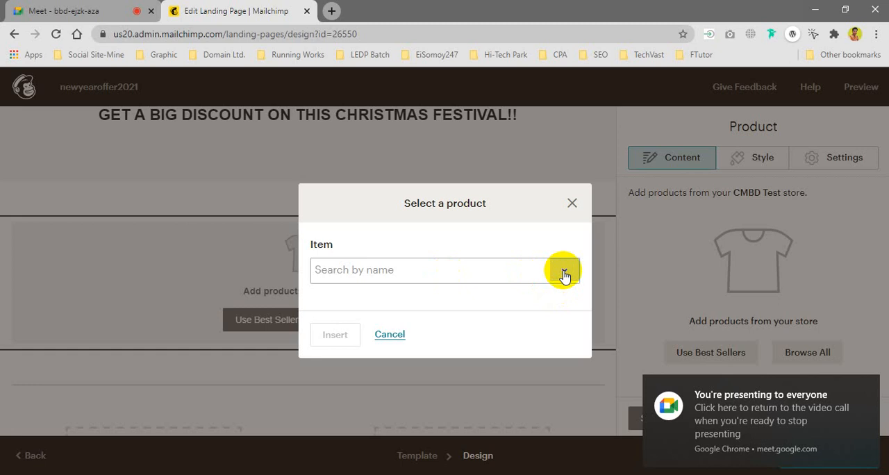
pyautogui.click(563, 275)
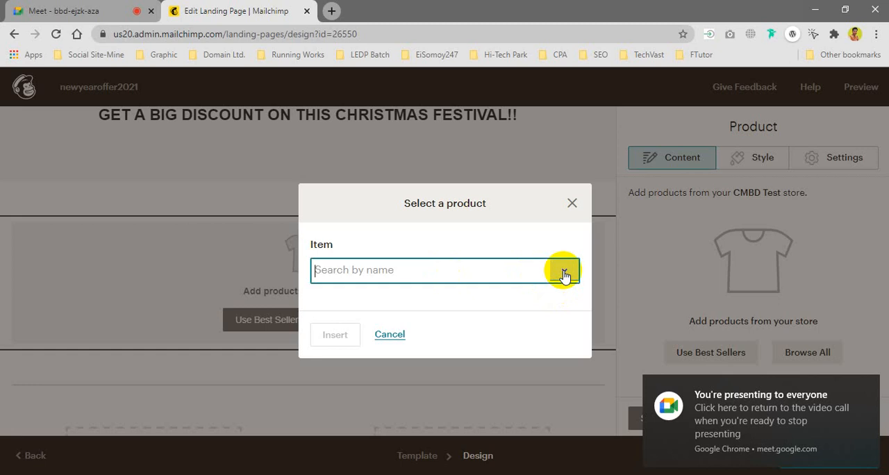
pyautogui.click(570, 200)
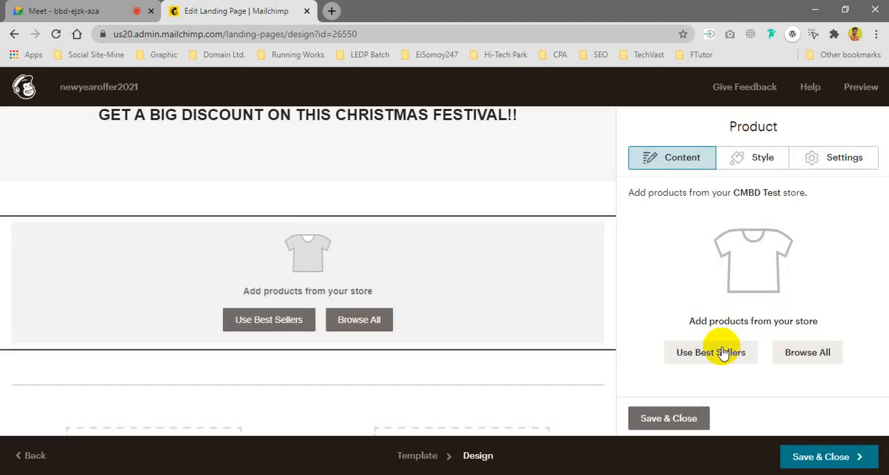
pyautogui.click(718, 362)
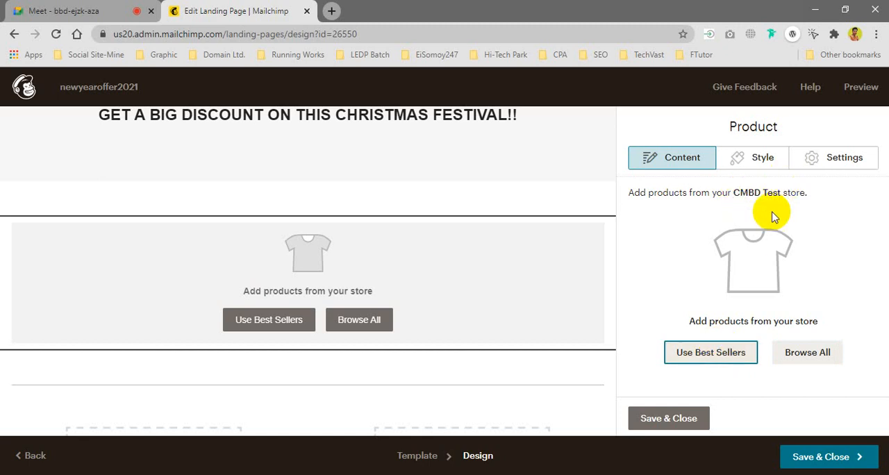
# Step: Check the product block's button settings and delete the block from the page body
pyautogui.click(838, 158)
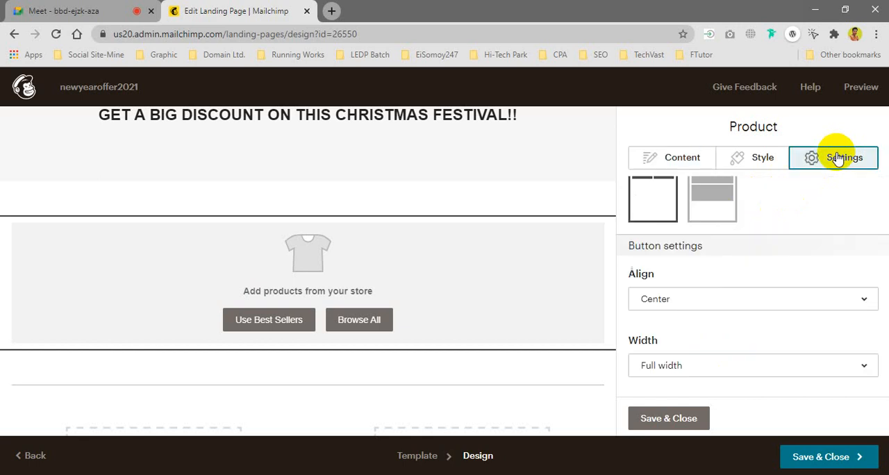
pyautogui.scroll(-1, 792, 224)
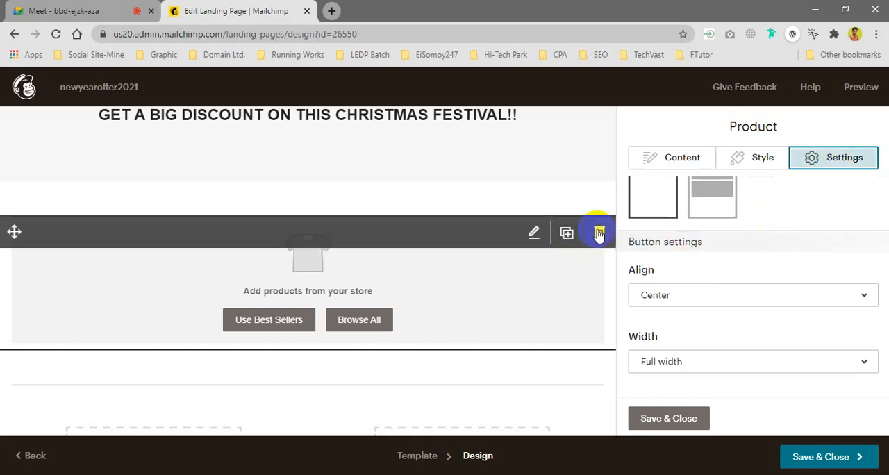
pyautogui.click(599, 234)
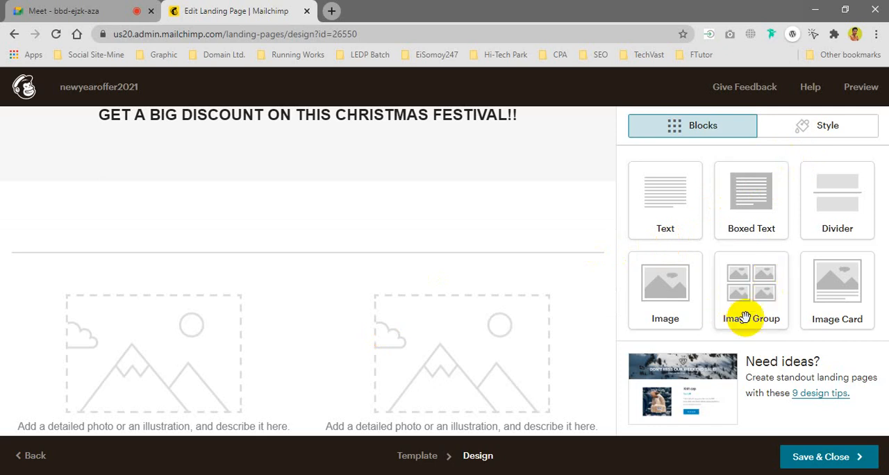
# Step: Add an Image Card block to the body above the divider and open the image library for it
pyautogui.moveTo(830, 279); pyautogui.dragTo(278, 218)
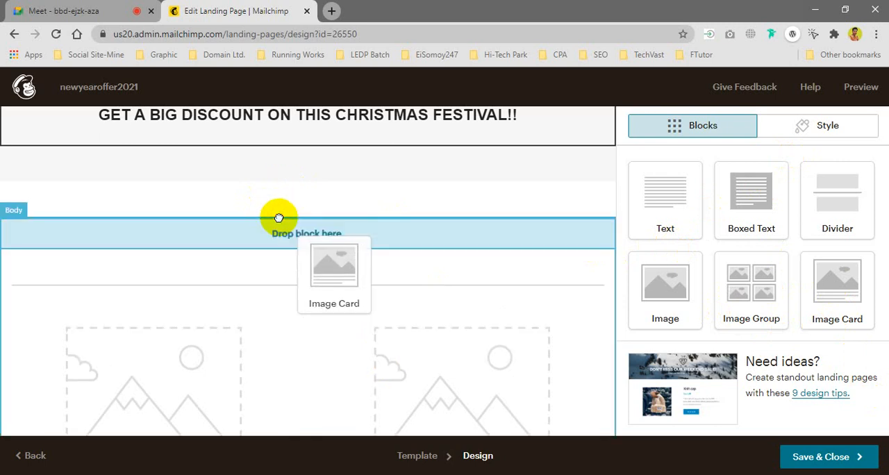
pyautogui.moveTo(279, 218); pyautogui.dragTo(279, 218)
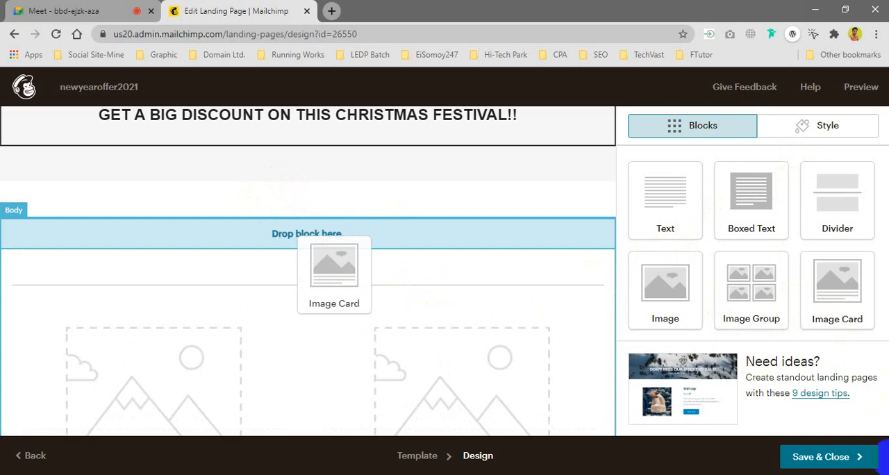
pyautogui.click(247, 311)
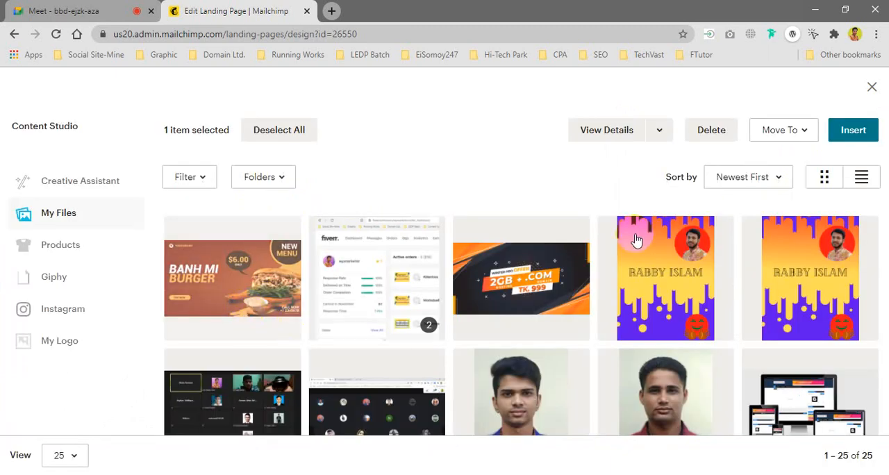
# Step: Upload 03.png from the Desktop folder as the image card's picture
pyautogui.click(852, 134)
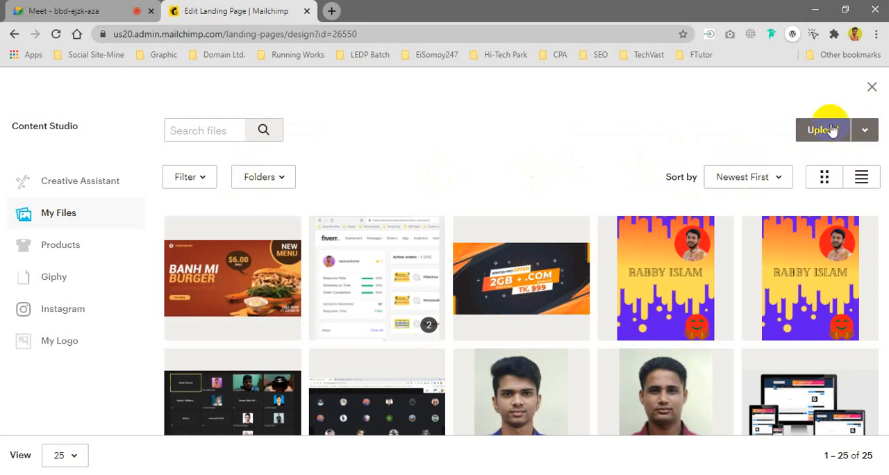
pyautogui.click(827, 132)
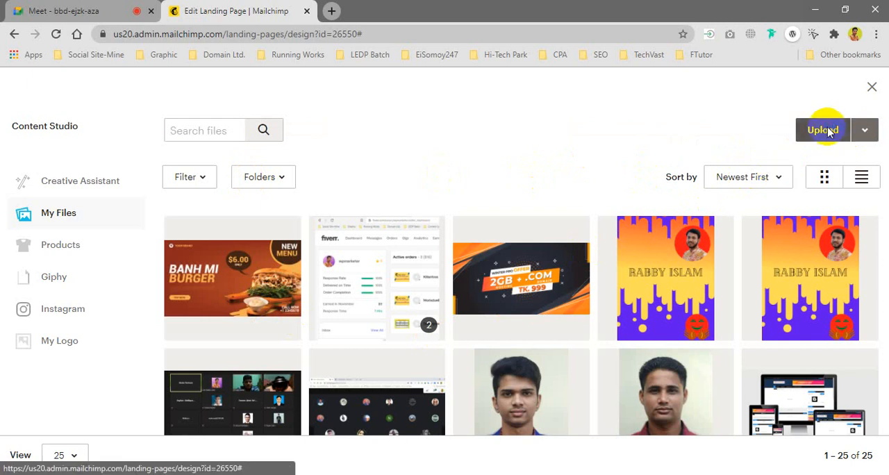
pyautogui.click(824, 130)
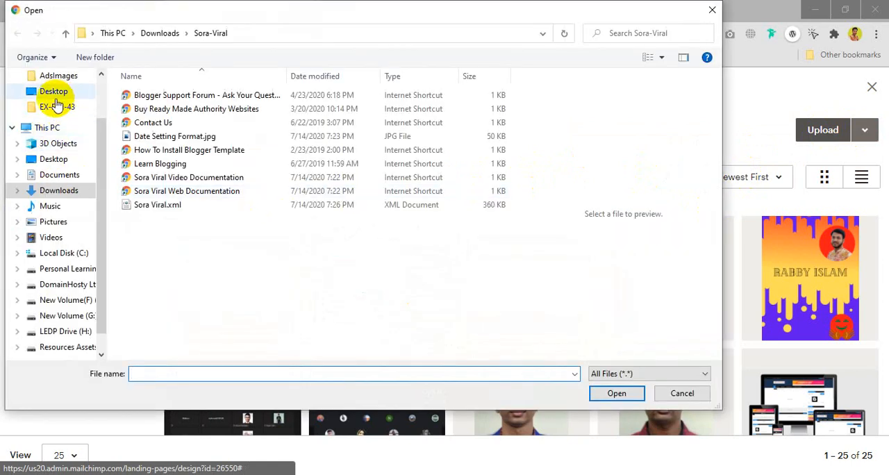
pyautogui.scroll(2, 58, 104)
pyautogui.click(56, 216)
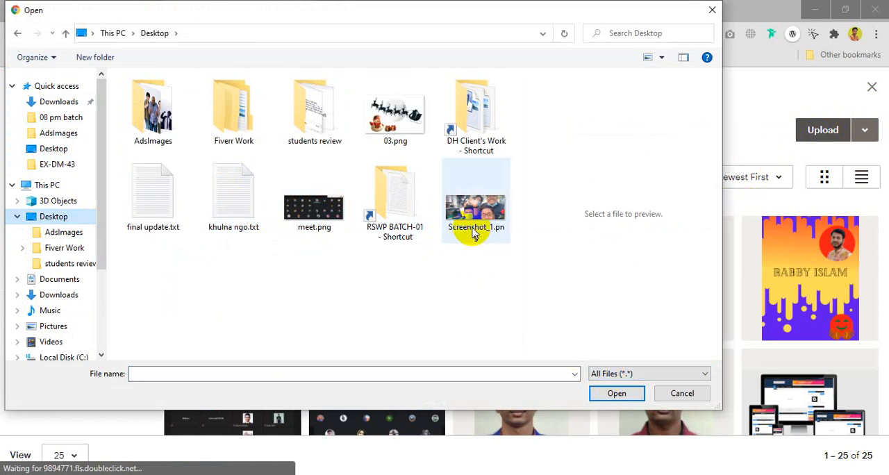
pyautogui.click(396, 132)
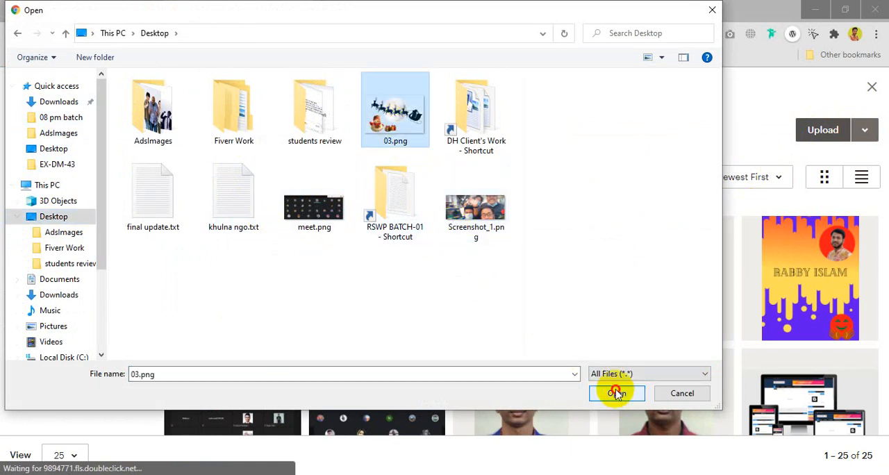
pyautogui.click(616, 393)
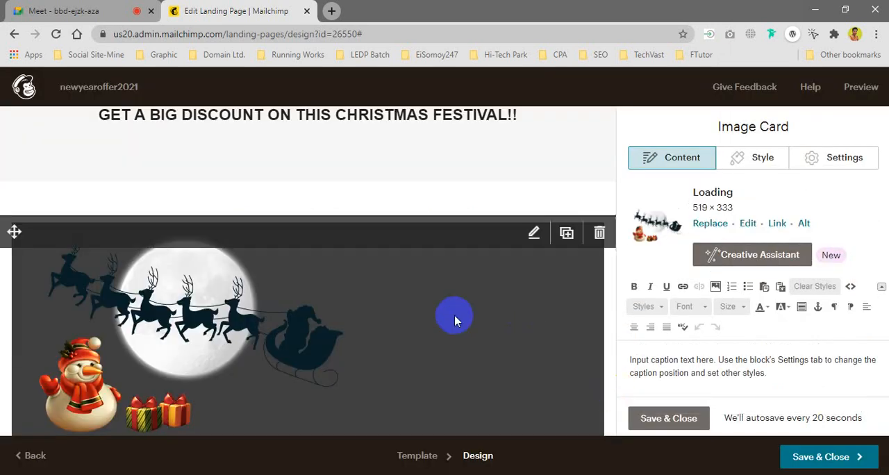
# Step: Clear the placeholder caption text of the image card
pyautogui.scroll(-2, 452, 320)
pyautogui.scroll(1, 450, 347)
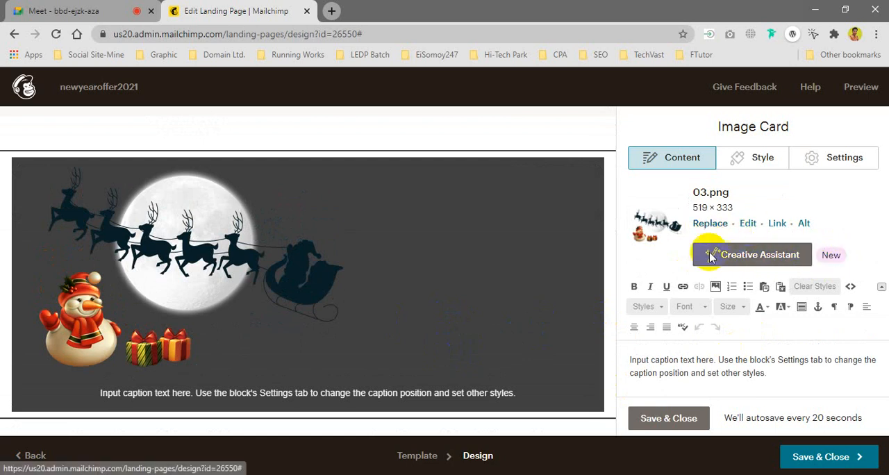
pyautogui.tripleClick(691, 362)
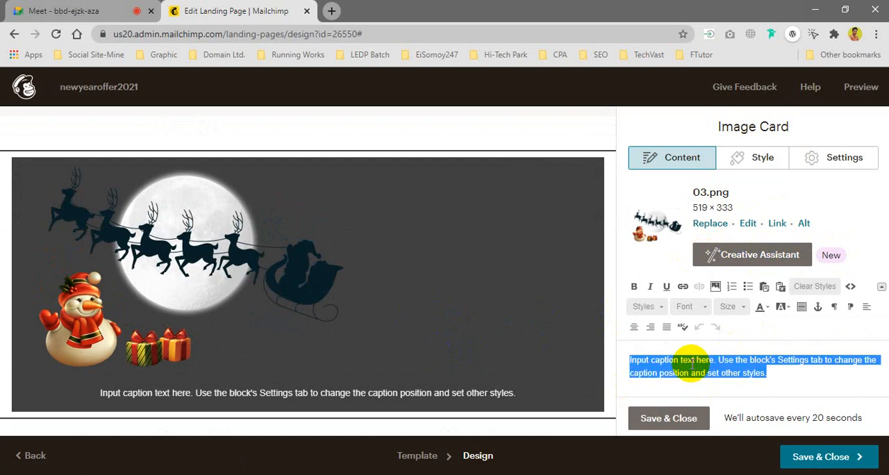
pyautogui.press('BackSpace')
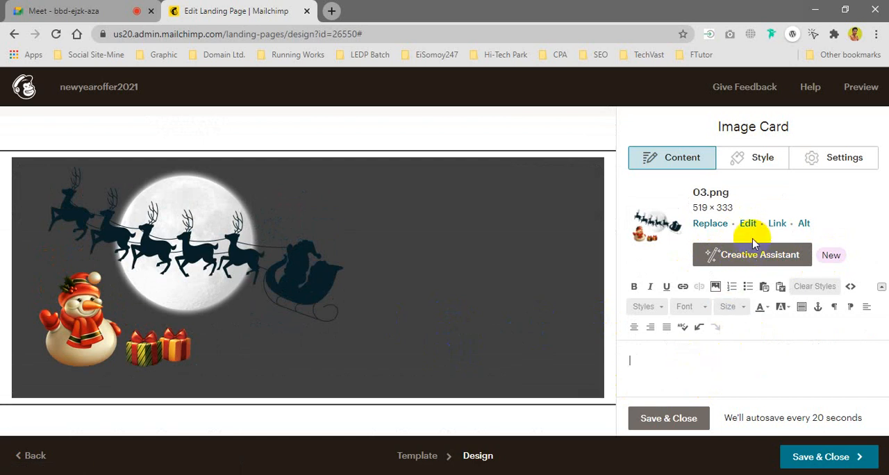
# Step: Set the image card's caption text alignment to justified in its style options
pyautogui.click(758, 159)
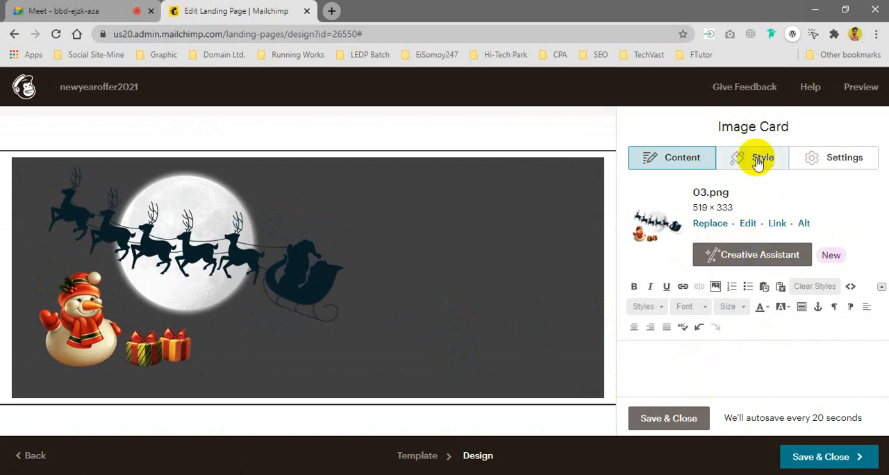
pyautogui.scroll(-1, 686, 288)
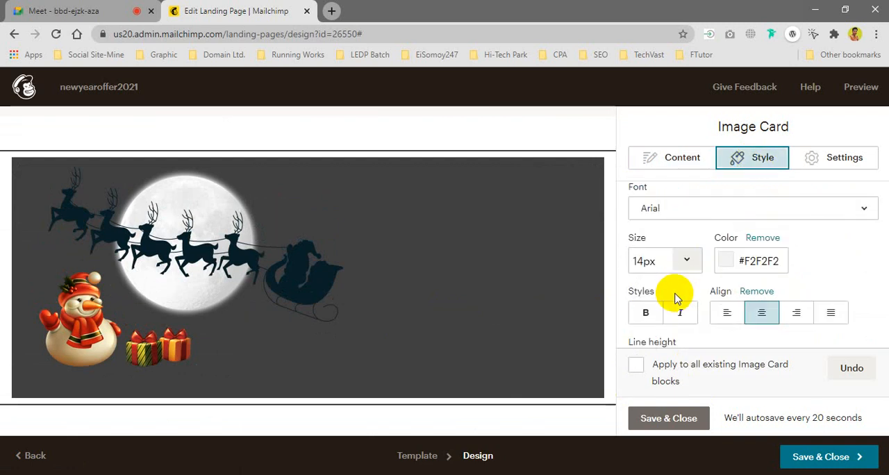
pyautogui.scroll(-1, 685, 297)
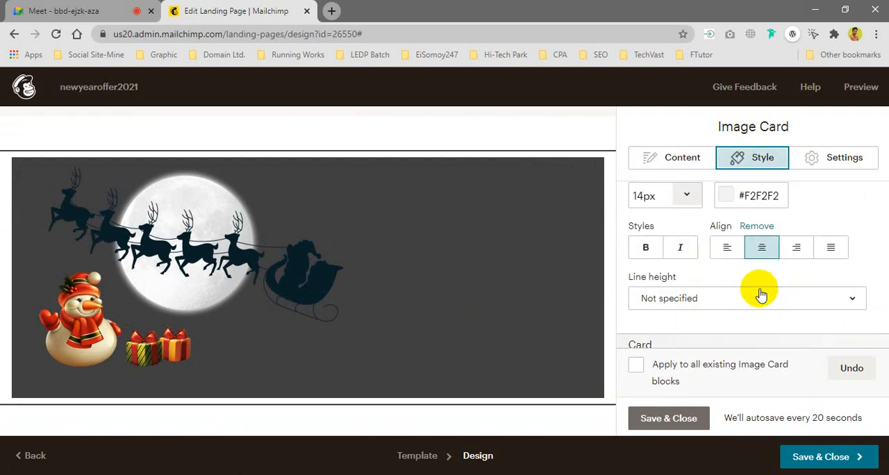
pyautogui.click(830, 248)
pyautogui.click(759, 256)
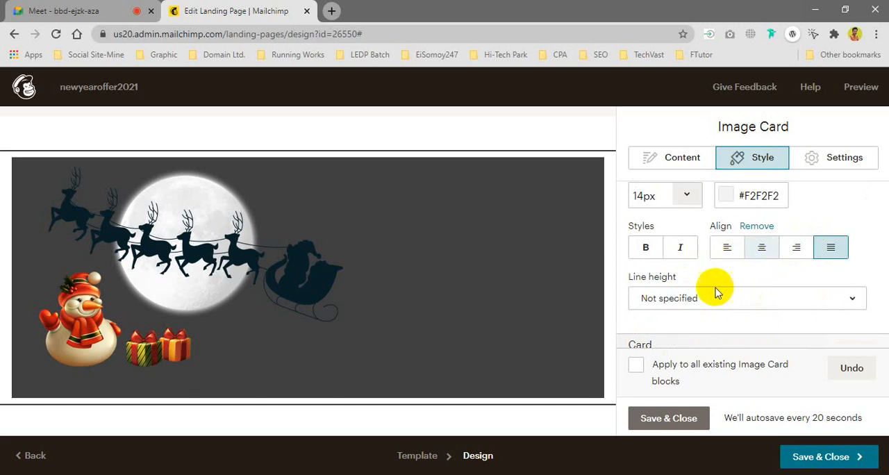
# Step: Change the image card's background color to green #4cbe76
pyautogui.scroll(-1, 705, 313)
pyautogui.scroll(-2, 701, 316)
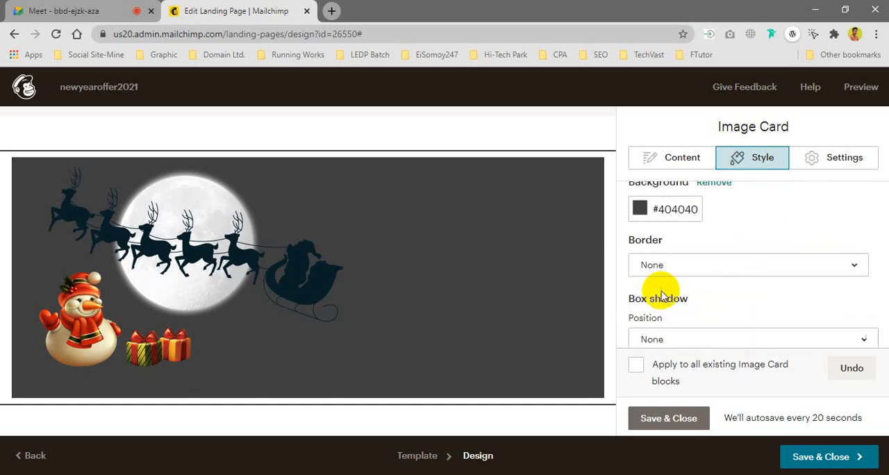
pyautogui.click(639, 207)
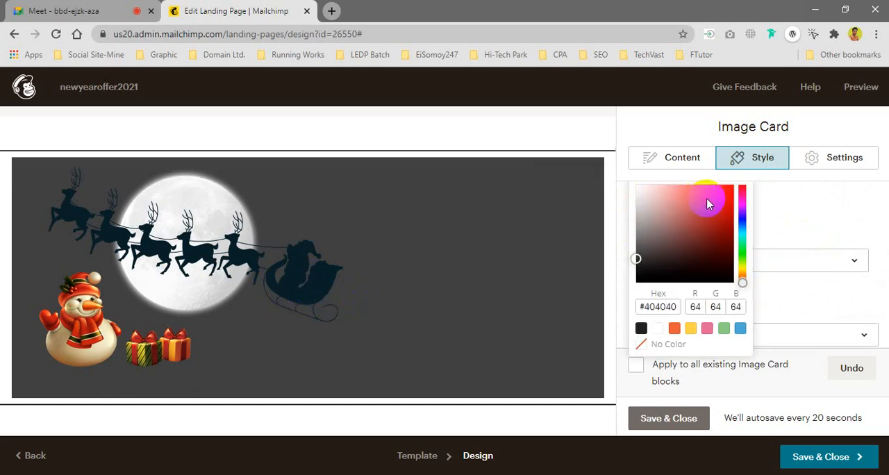
pyautogui.click(742, 240)
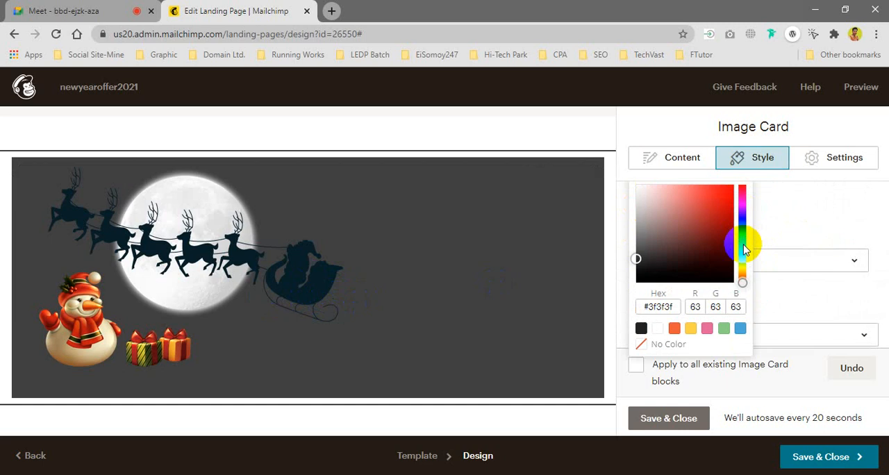
pyautogui.click(694, 209)
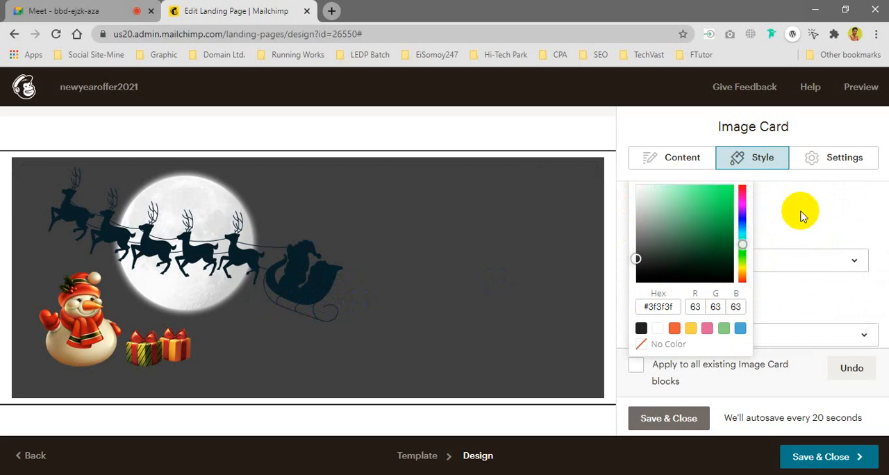
pyautogui.click(800, 216)
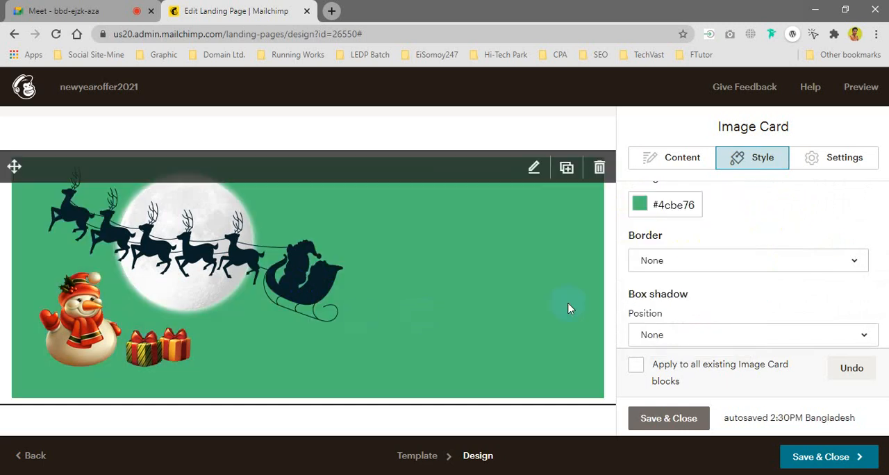
# Step: Add a solid 1px border to the image card and check its border color options
pyautogui.click(665, 267)
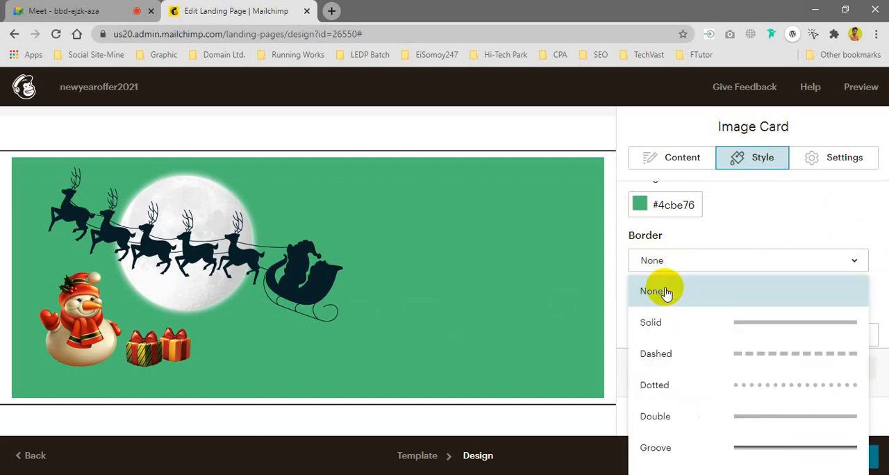
pyautogui.click(677, 324)
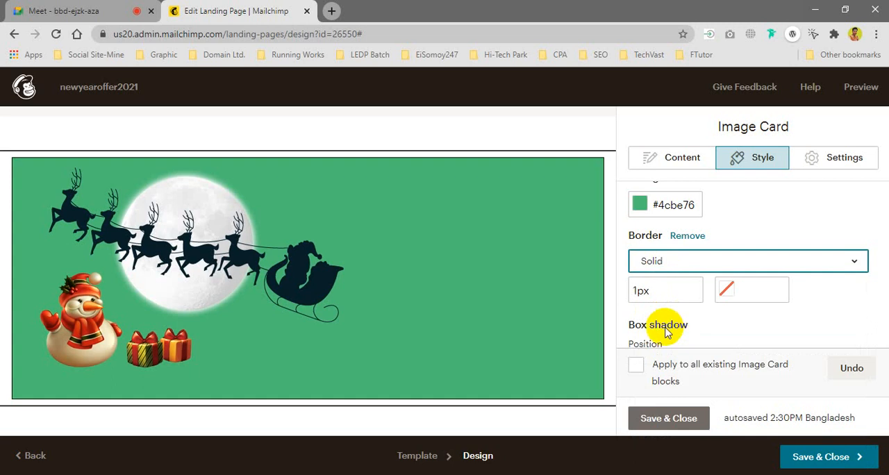
pyautogui.click(725, 293)
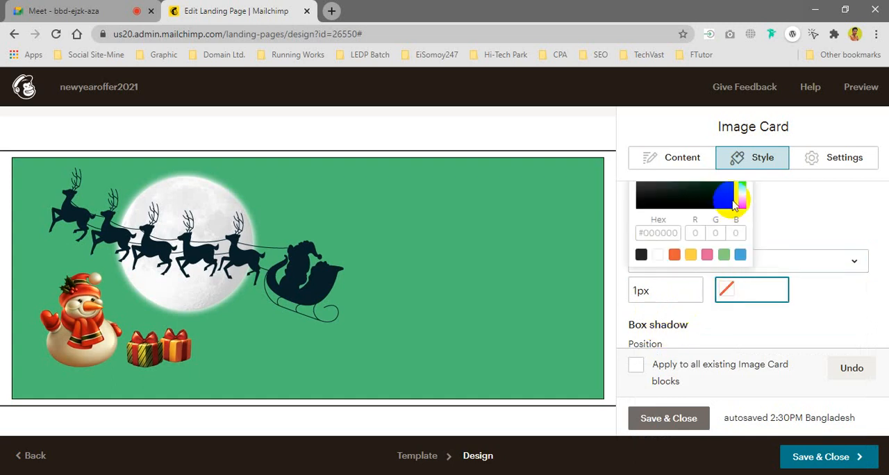
pyautogui.scroll(1, 692, 263)
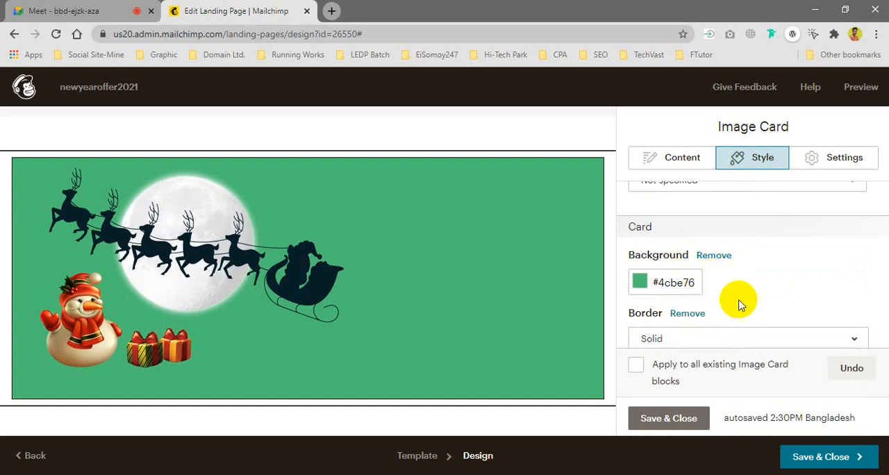
# Step: Set the image card's border color to yellow-green #c7f72b
pyautogui.scroll(-2, 739, 302)
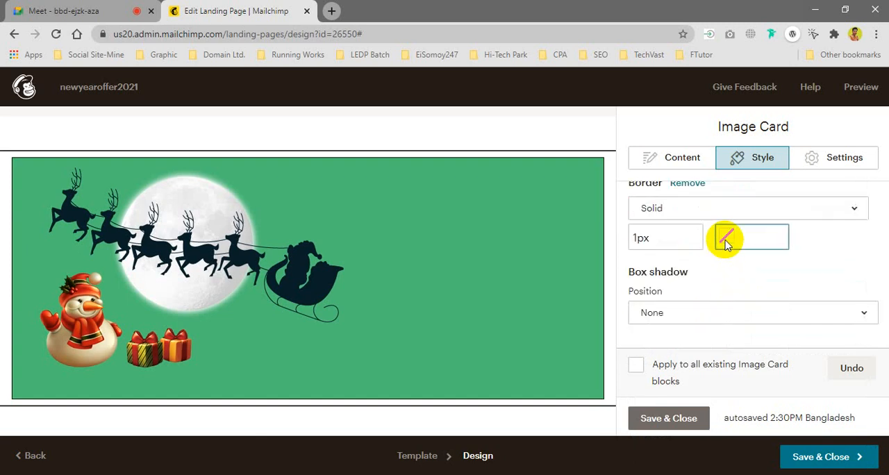
pyautogui.click(726, 243)
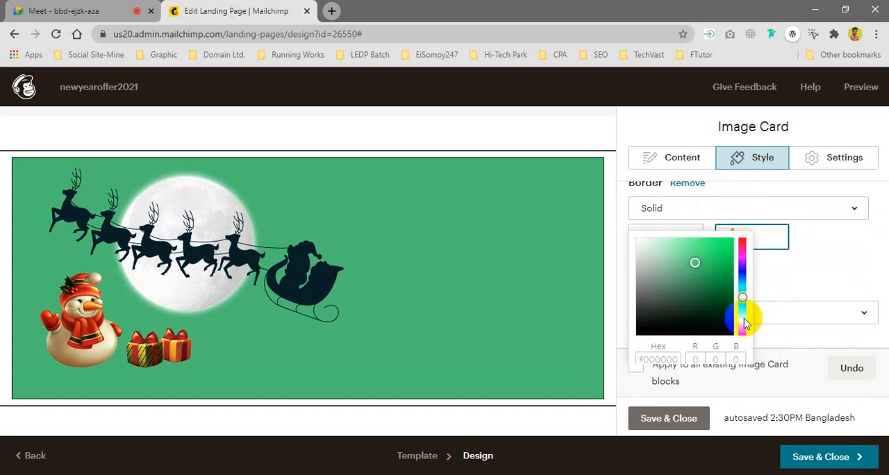
pyautogui.click(744, 316)
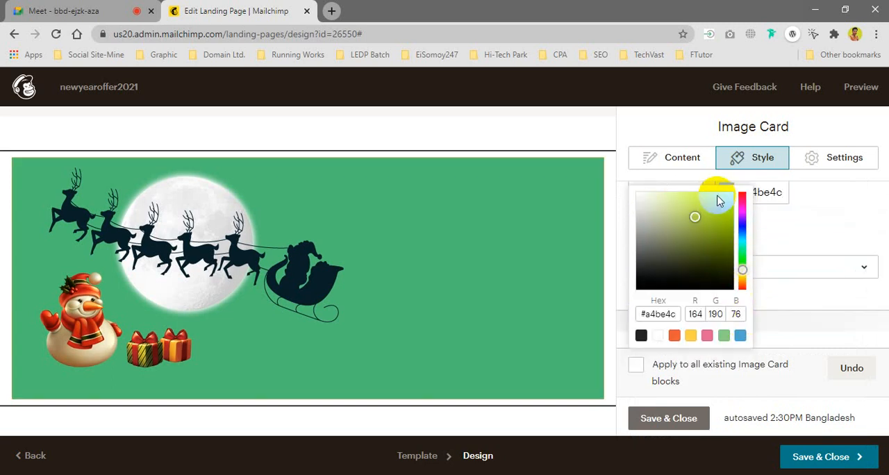
pyautogui.click(805, 220)
# Step: Add a solid 1px border to the image inside the card and color it #b9e91a
pyautogui.scroll(-2, 750, 263)
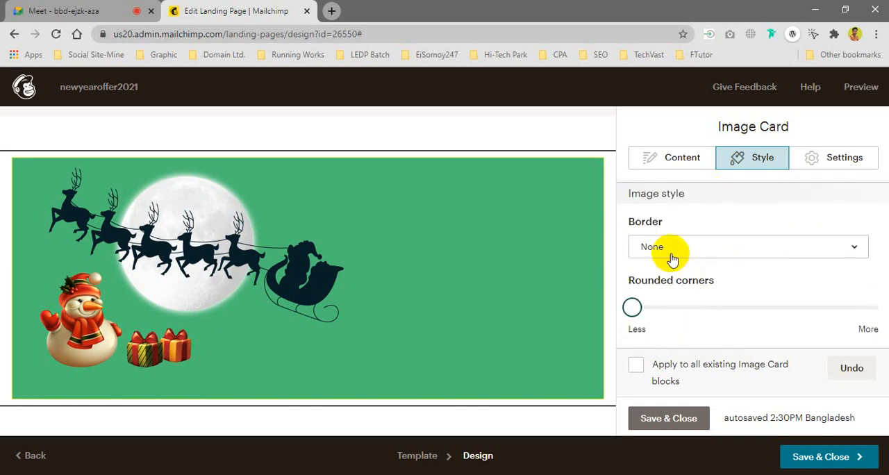
pyautogui.click(672, 255)
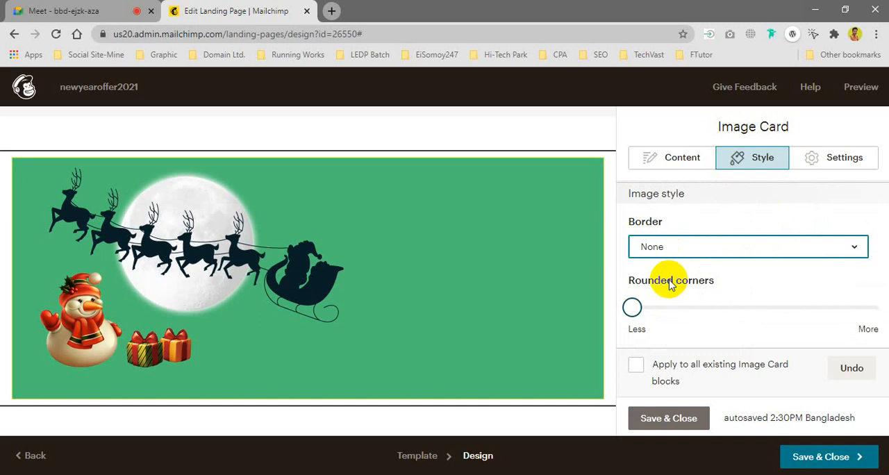
pyautogui.click(831, 259)
pyautogui.click(720, 304)
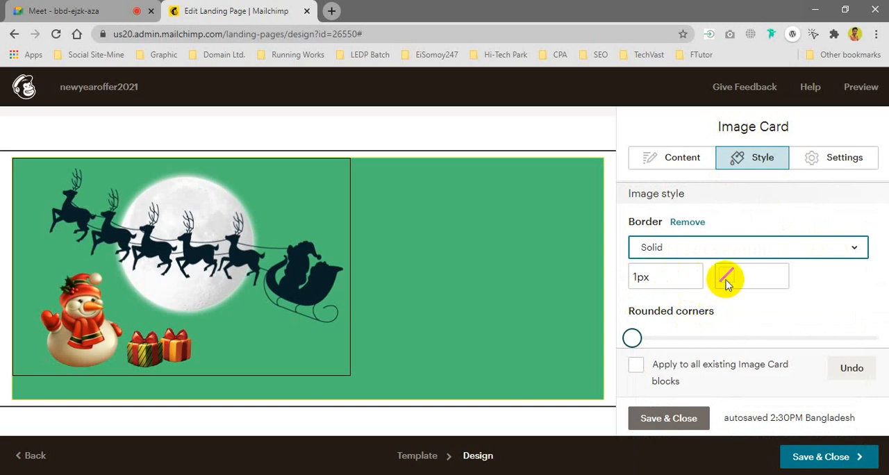
pyautogui.click(725, 280)
pyautogui.click(724, 285)
pyautogui.scroll(-1, 724, 286)
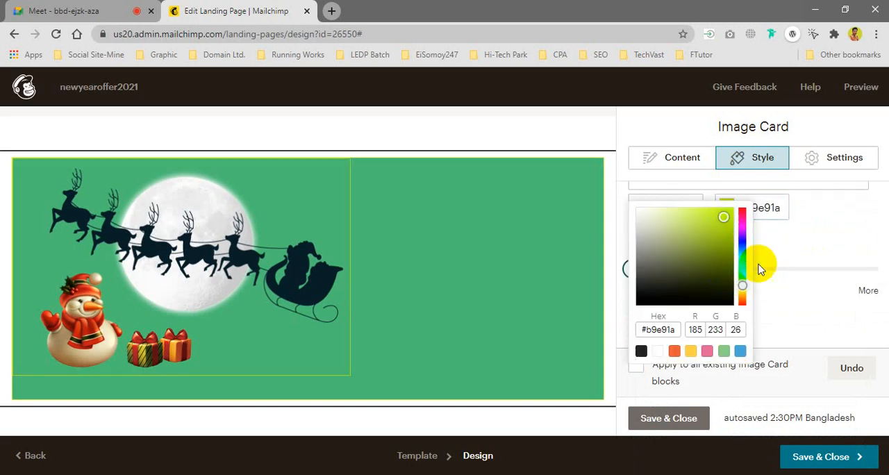
pyautogui.click(789, 297)
# Step: Round the corners of the image in the card to about a quarter of the available range
pyautogui.moveTo(632, 308); pyautogui.dragTo(694, 313)
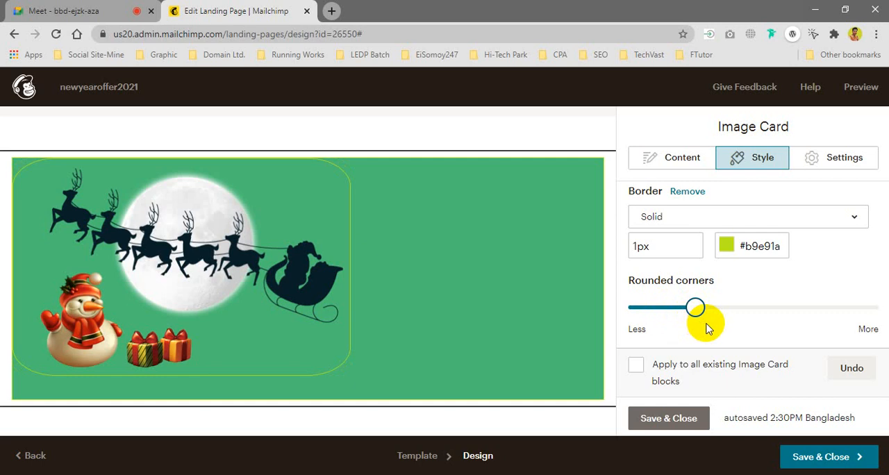
pyautogui.press('Left')
pyautogui.press('Left')
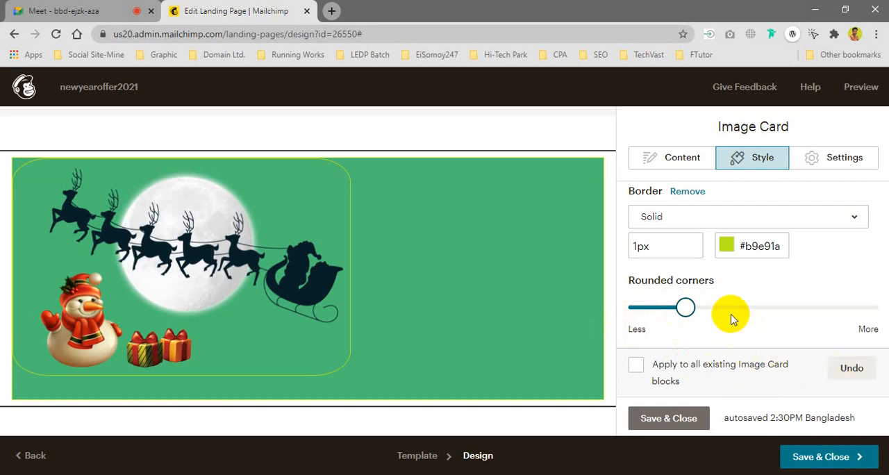
# Step: Undo the image card's style changes and reduce the image's rounded corners to nearly the minimum
pyautogui.click(850, 369)
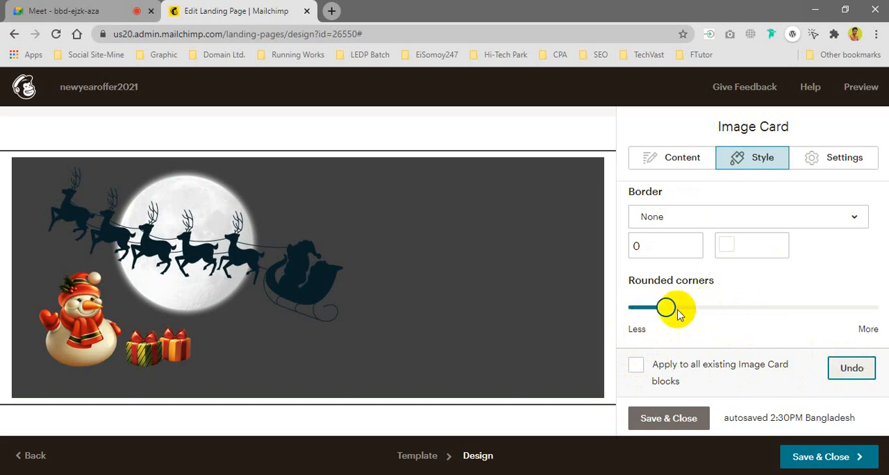
pyautogui.moveTo(672, 314); pyautogui.dragTo(639, 308)
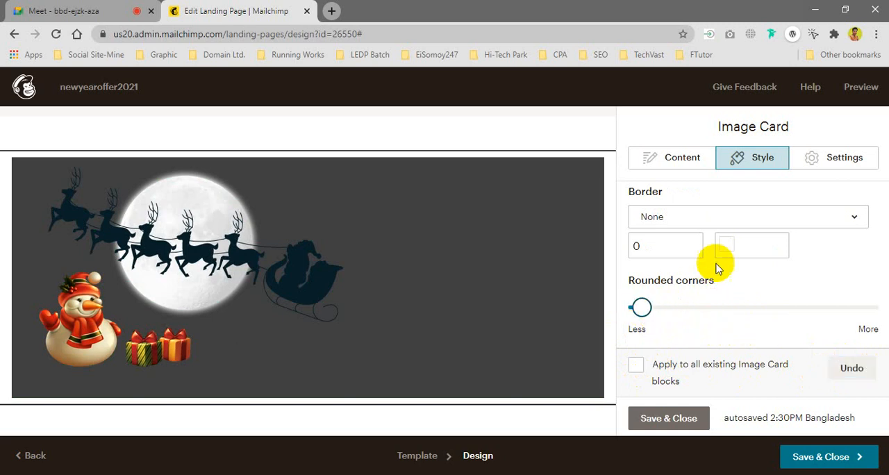
# Step: Set the image card's background color to red #bb0a0a, then save and close the block
pyautogui.scroll(2, 717, 262)
pyautogui.scroll(3, 718, 262)
pyautogui.scroll(-2, 718, 266)
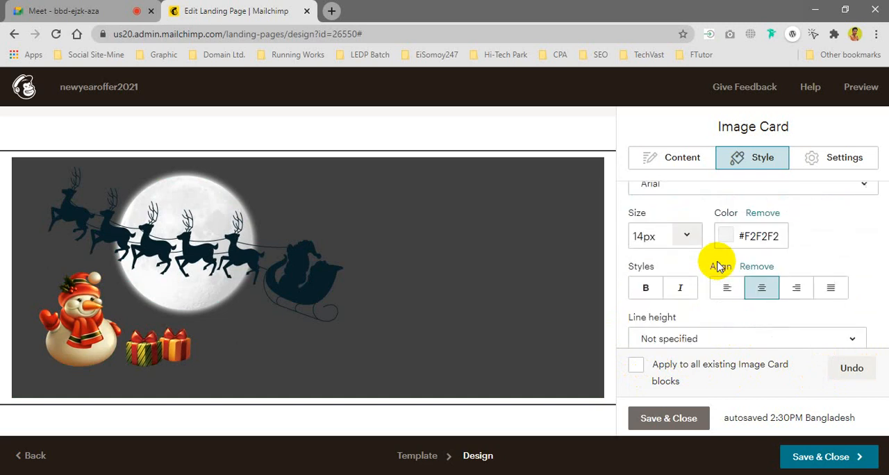
pyautogui.scroll(-2, 682, 300)
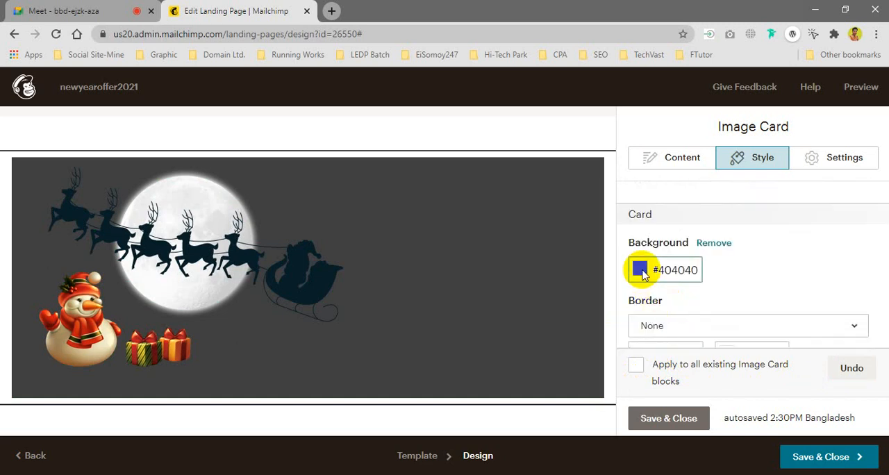
pyautogui.click(640, 270)
pyautogui.click(729, 277)
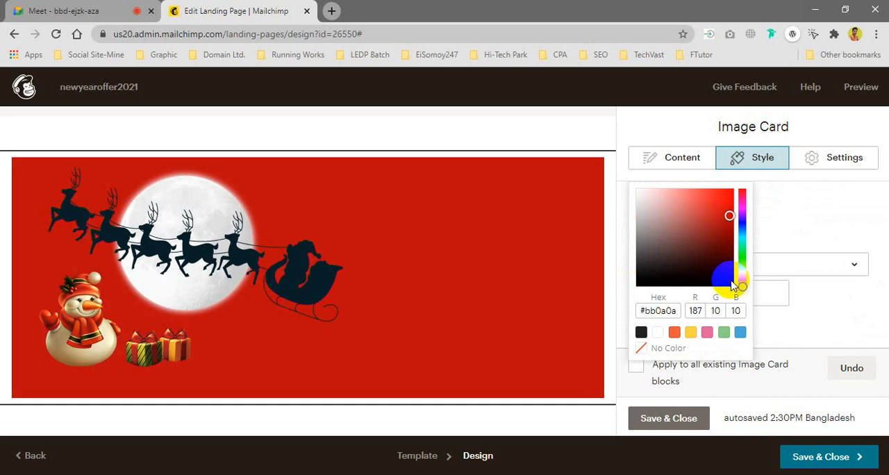
pyautogui.click(810, 311)
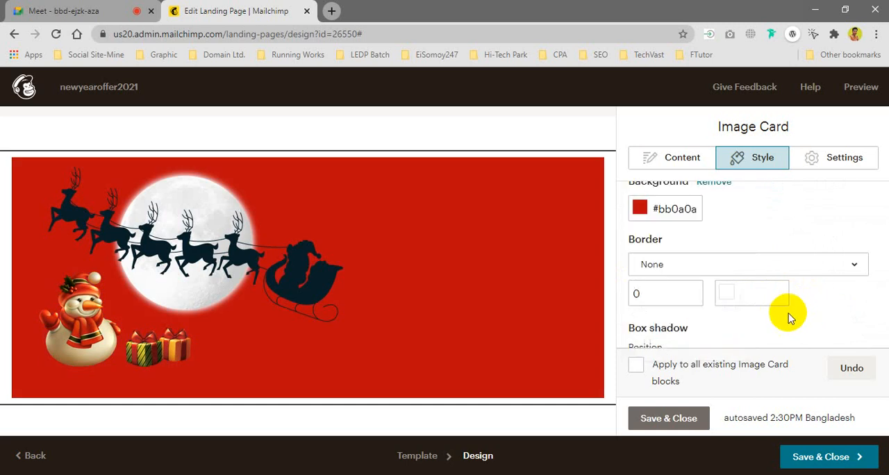
pyautogui.click(679, 419)
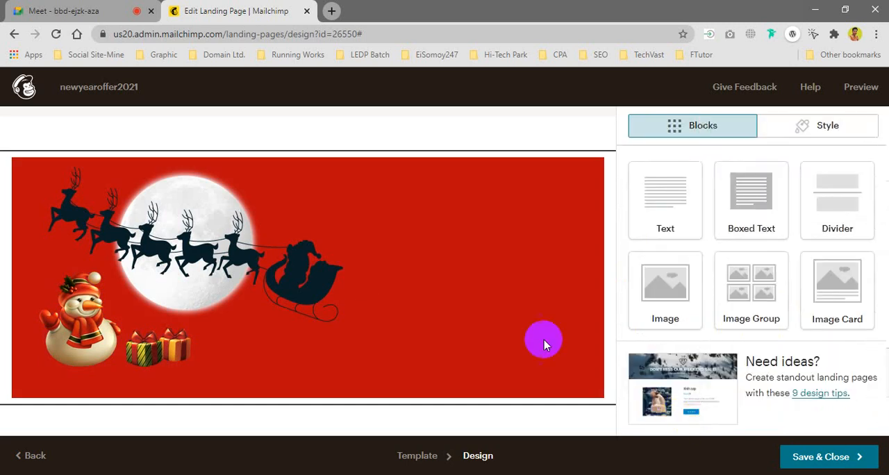
# Step: Replace the Column 2 placeholder of the Image + Text block with burger_banner.jpg from the uploaded files
pyautogui.scroll(-5, 354, 252)
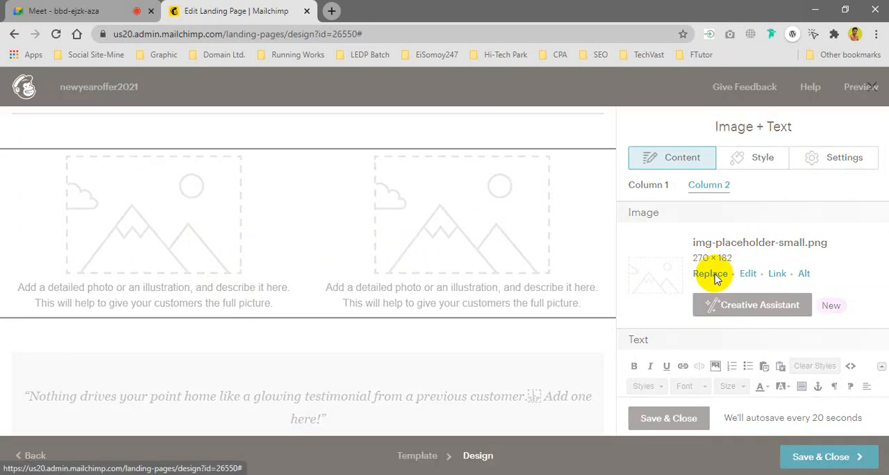
pyautogui.click(709, 274)
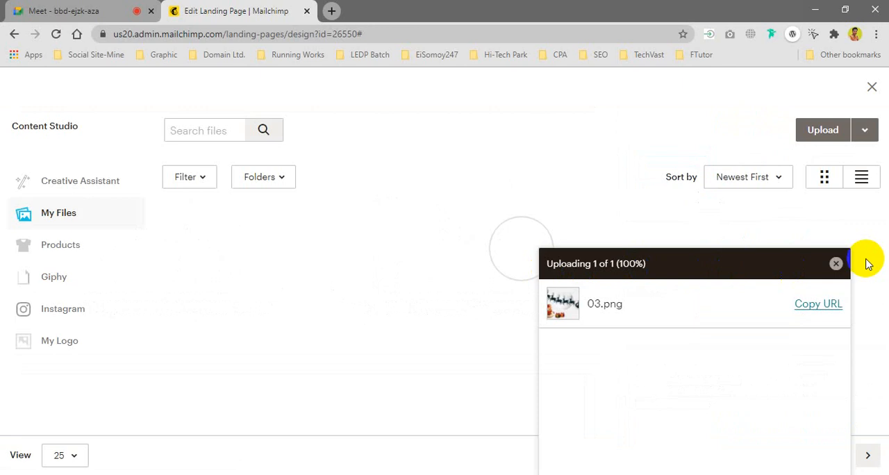
pyautogui.click(831, 265)
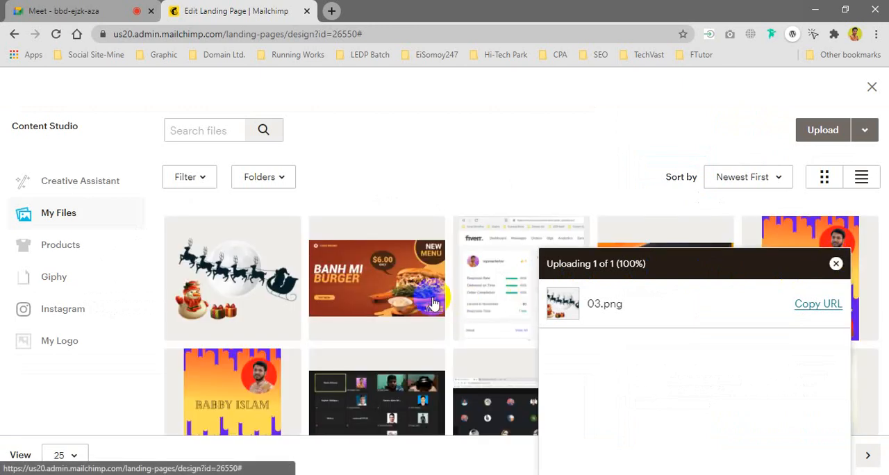
pyautogui.click(428, 296)
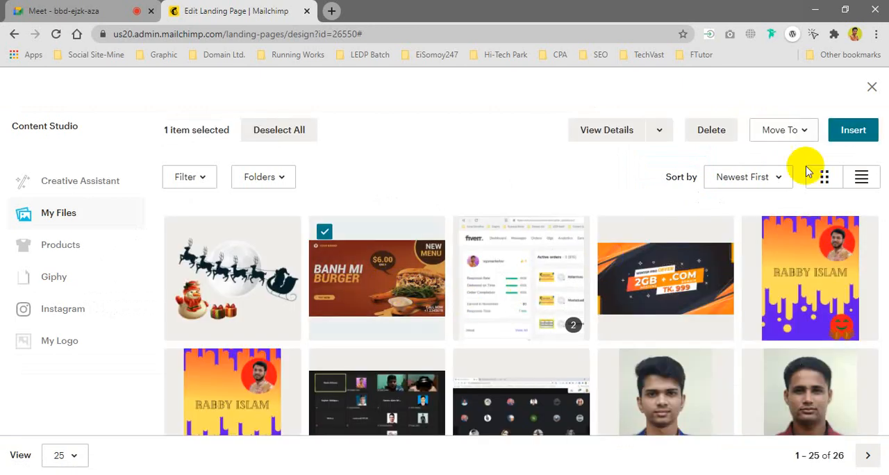
pyautogui.click(855, 133)
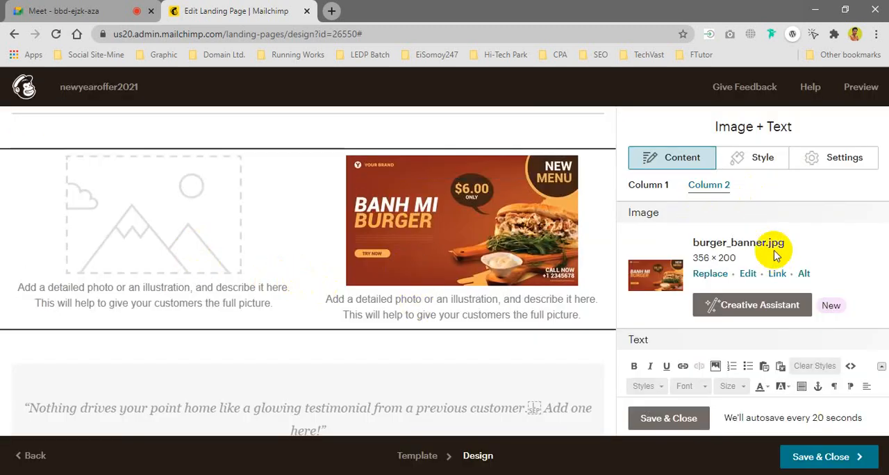
# Step: Replace the Column 1 placeholder image with the Relaxation Therapy thumbnail strip from the uploaded files
pyautogui.click(659, 193)
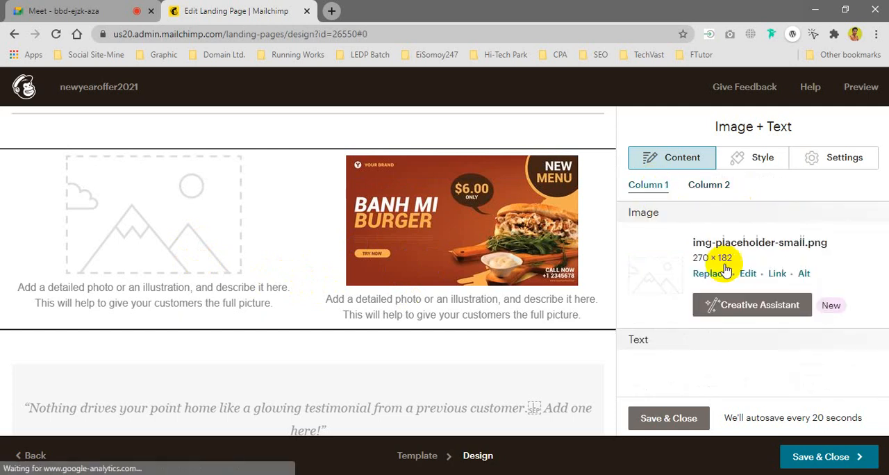
pyautogui.click(717, 273)
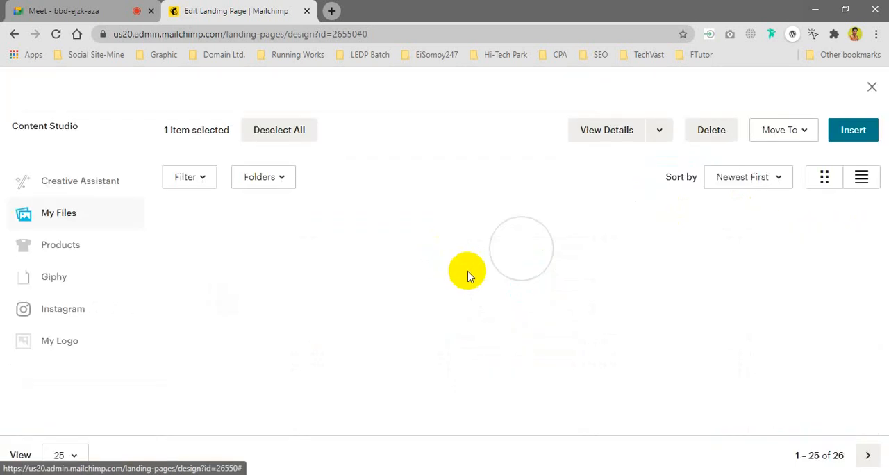
pyautogui.scroll(-2, 490, 304)
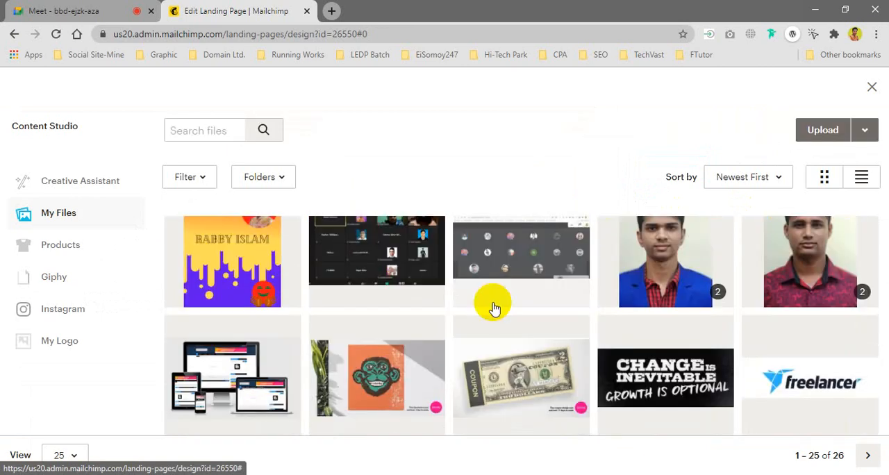
pyautogui.scroll(-5, 486, 309)
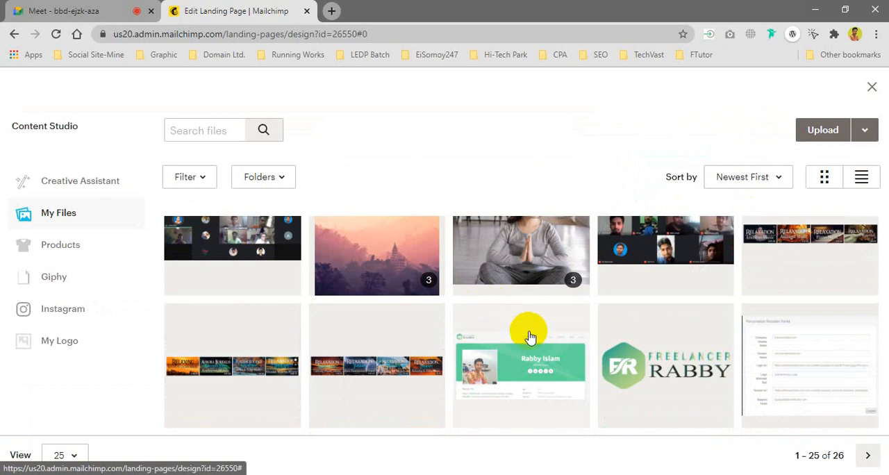
pyautogui.click(366, 368)
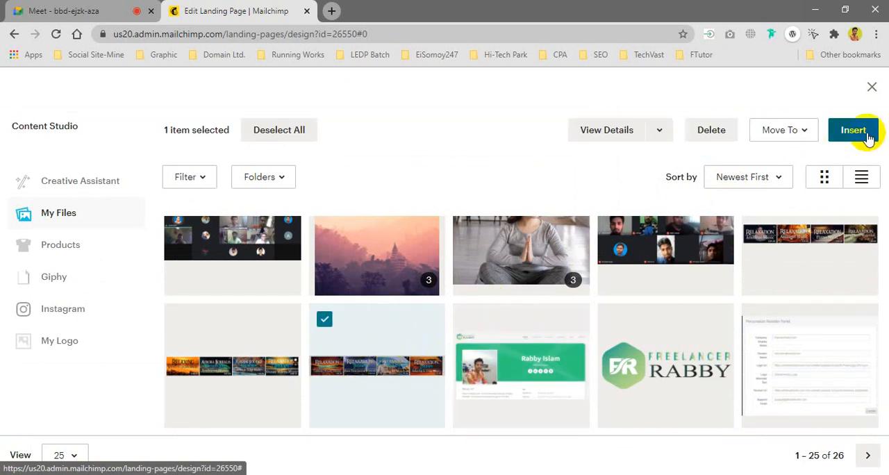
# Step: Check the class call in Google Meet and return to the Mailchimp landing page editor
pyautogui.click(64, 10)
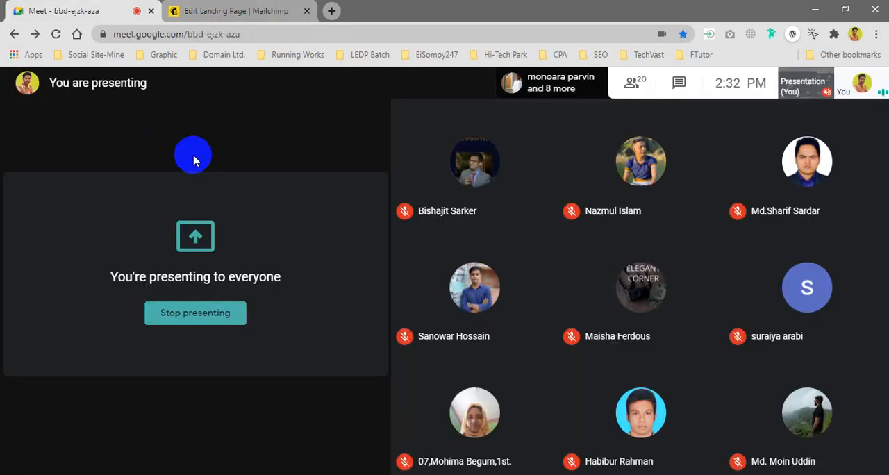
pyautogui.click(236, 11)
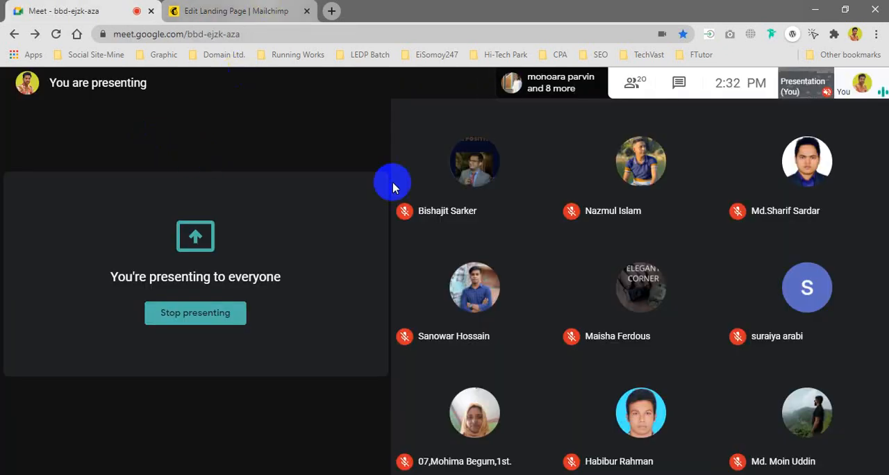
pyautogui.press('Escape')
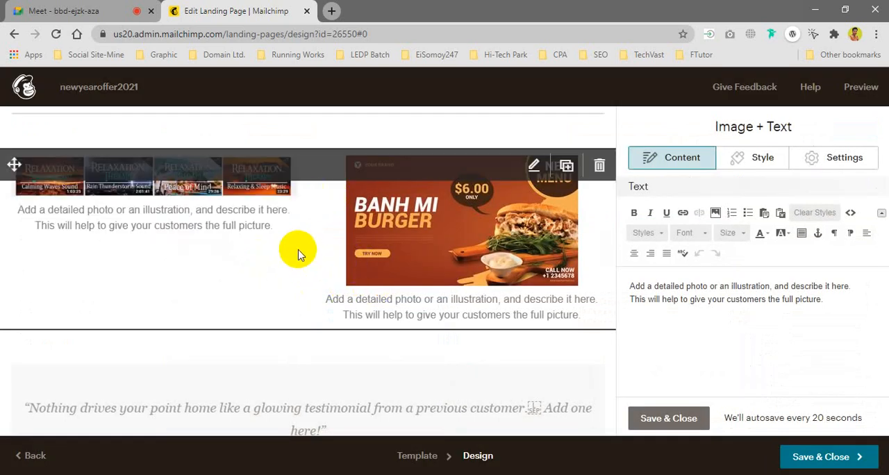
# Step: Save and close the two-column Image + Text block
pyautogui.scroll(10, 278, 236)
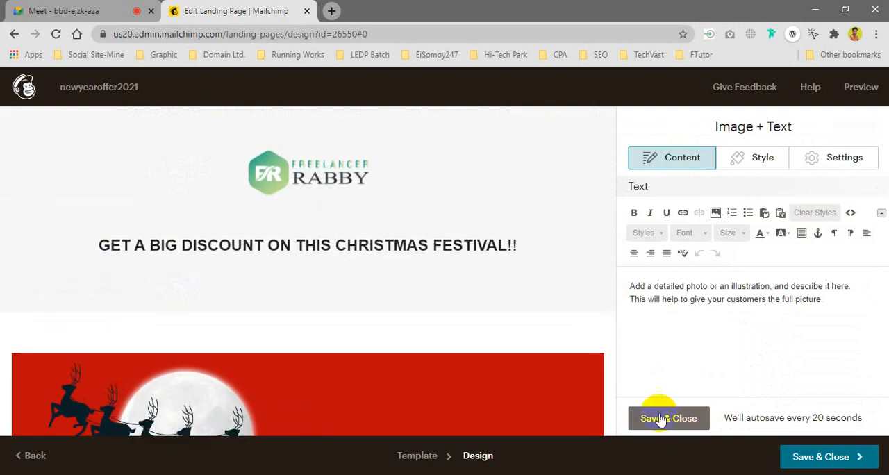
pyautogui.click(660, 419)
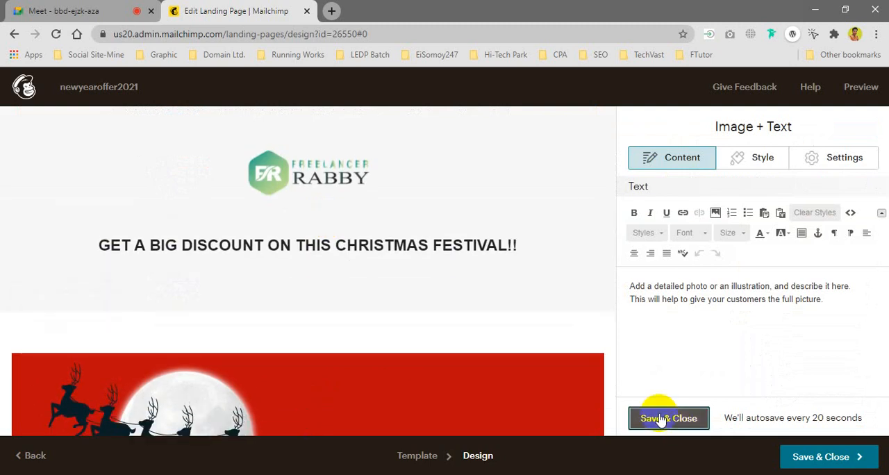
# Step: Replace the footer's placeholder contact text with "Contact us On" and put the contact phone number on the line below
pyautogui.scroll(-15, 397, 260)
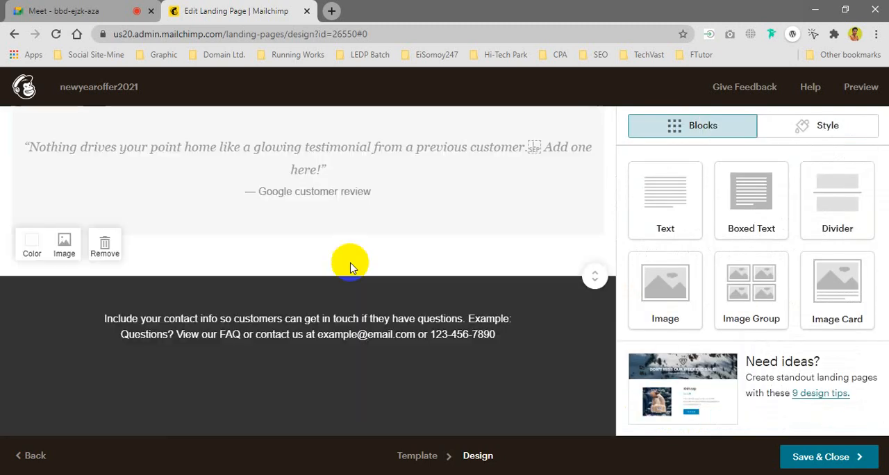
pyautogui.scroll(-3, 350, 267)
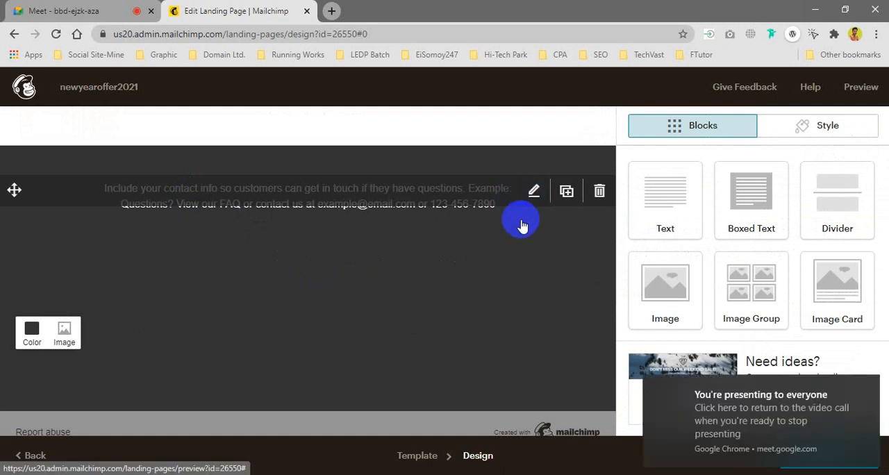
pyautogui.click(396, 218)
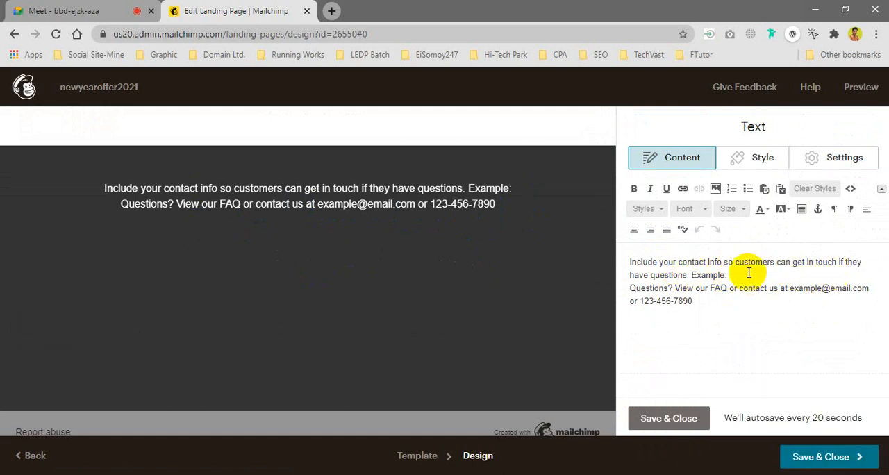
pyautogui.moveTo(690, 275); pyautogui.dragTo(630, 262)
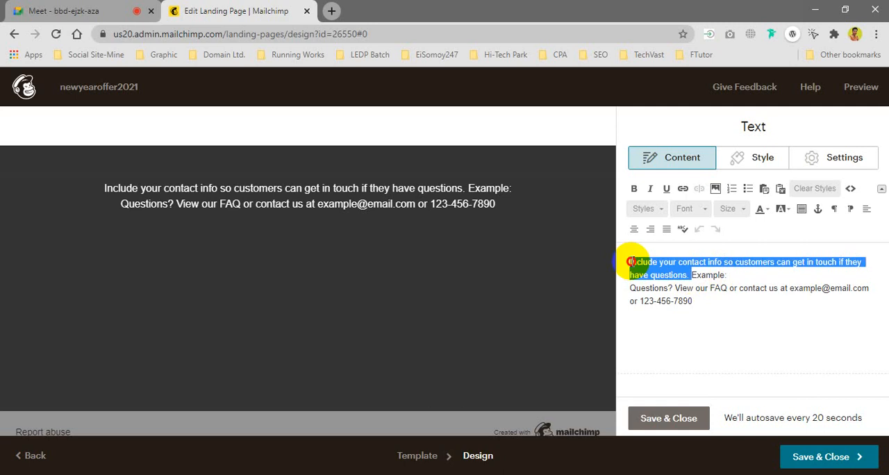
pyautogui.write('I')
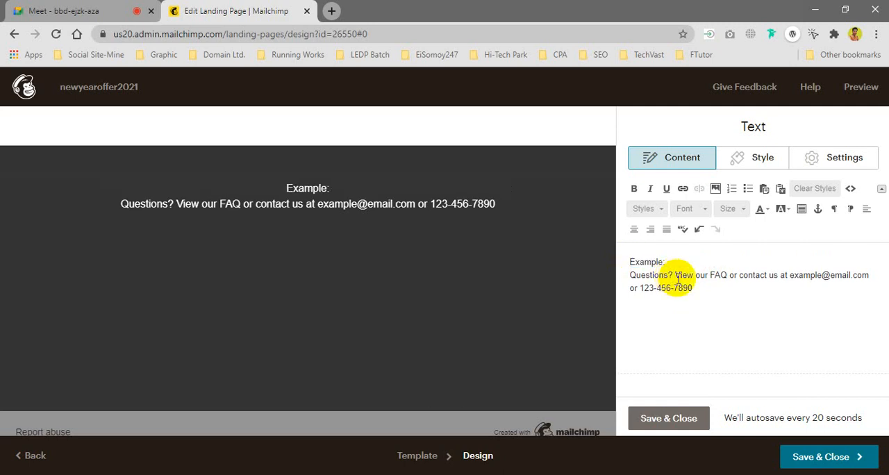
pyautogui.hotkey('ctrl', 'a')
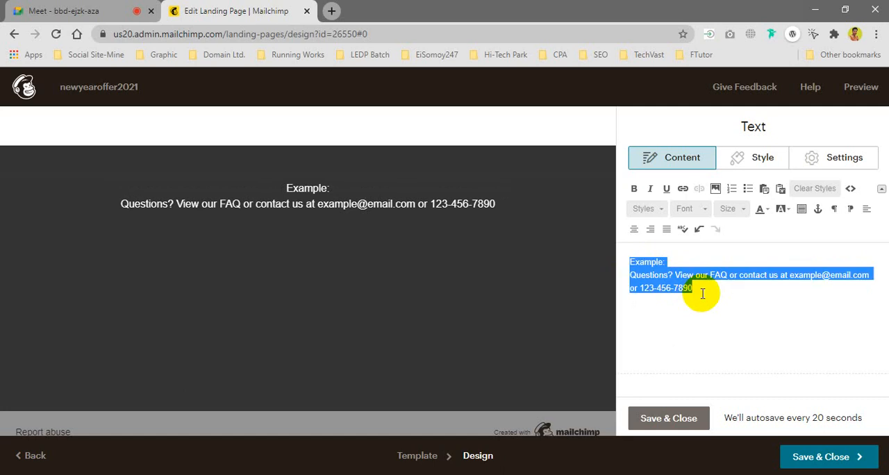
pyautogui.write('Contact us On ')
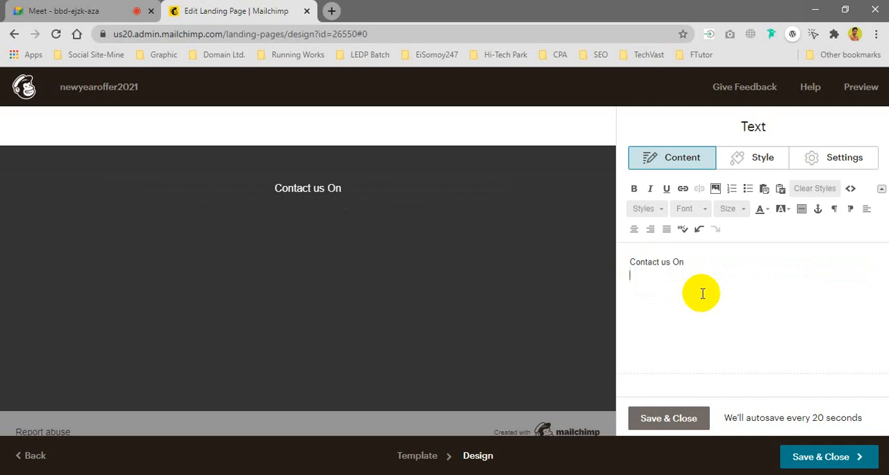
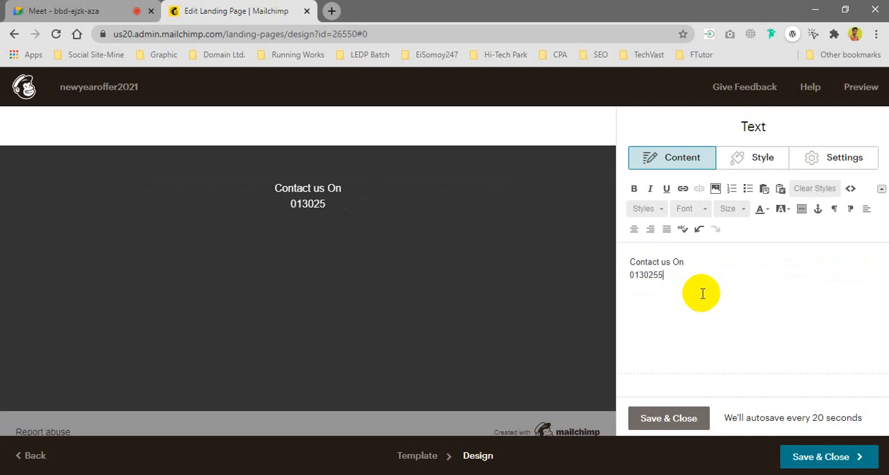
pyautogui.press('Return')
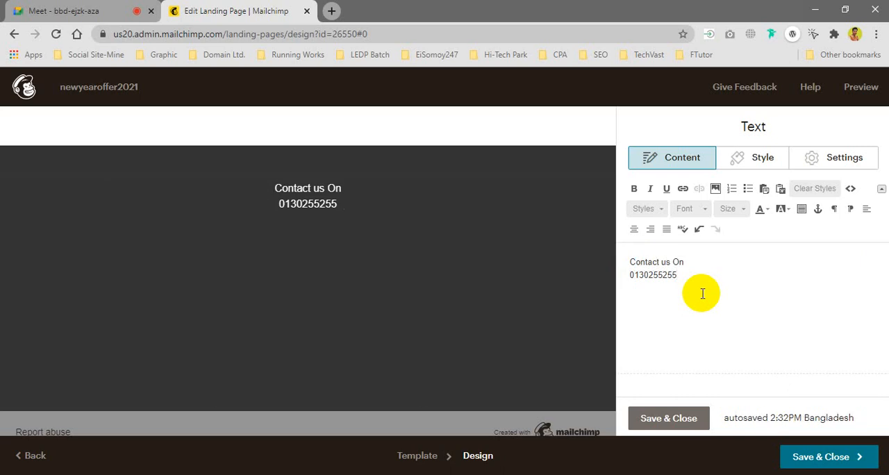
# Step: Add the line "Facebook.com/OurStore" below the phone number in the footer text
pyautogui.write('Facebook.com')
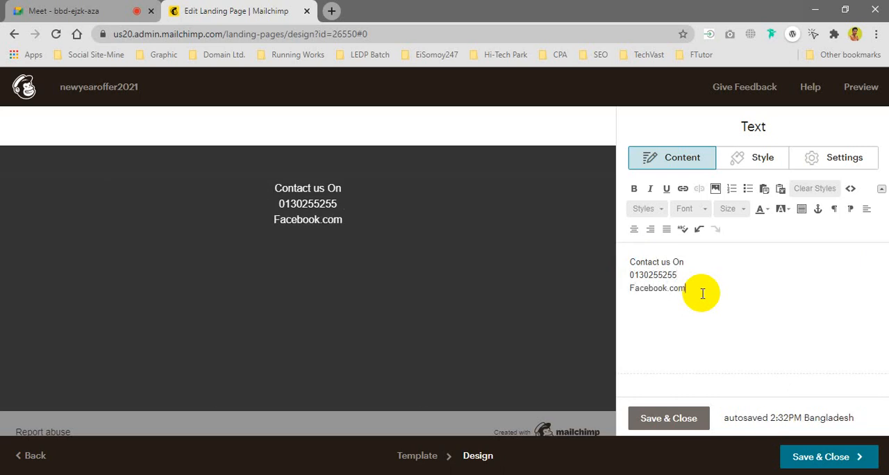
pyautogui.write('/Our')
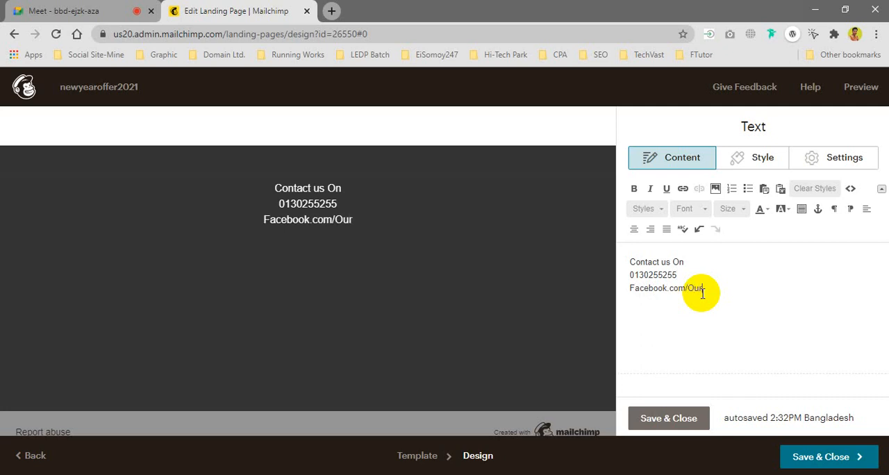
pyautogui.write('Store')
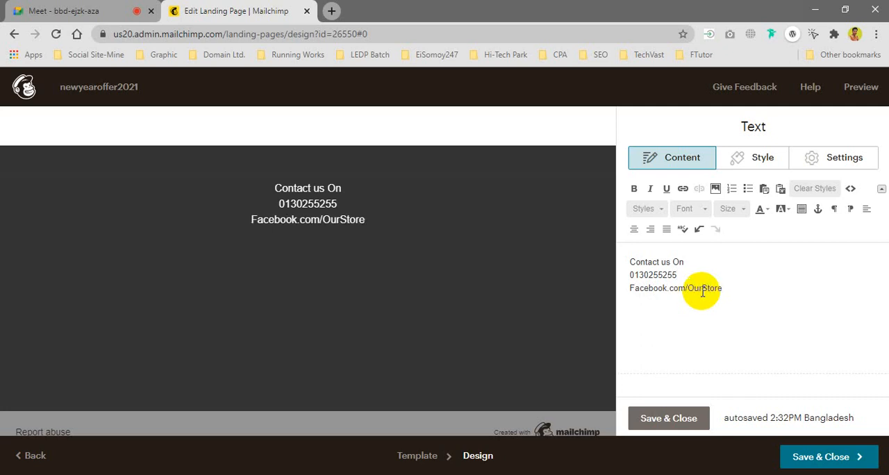
# Step: Link the Facebook.com/OurStore text to the previously used YouTube channel web address and start a new line after it
pyautogui.moveTo(734, 287); pyautogui.dragTo(629, 292)
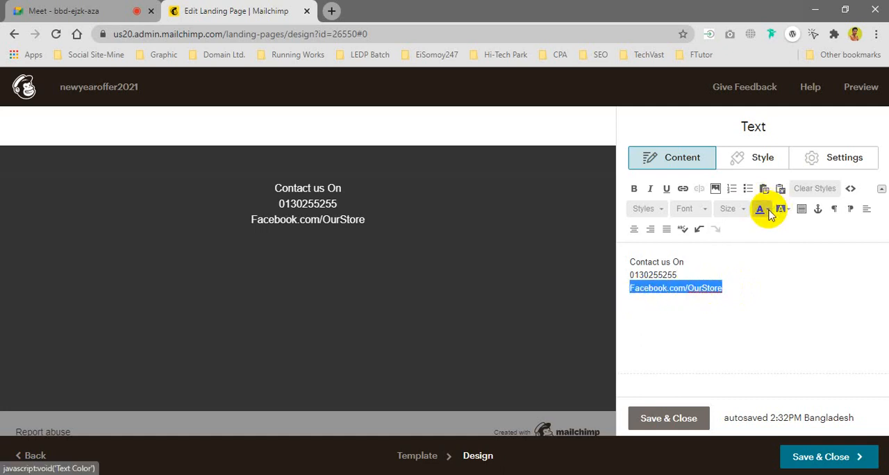
pyautogui.click(684, 191)
pyautogui.click(391, 295)
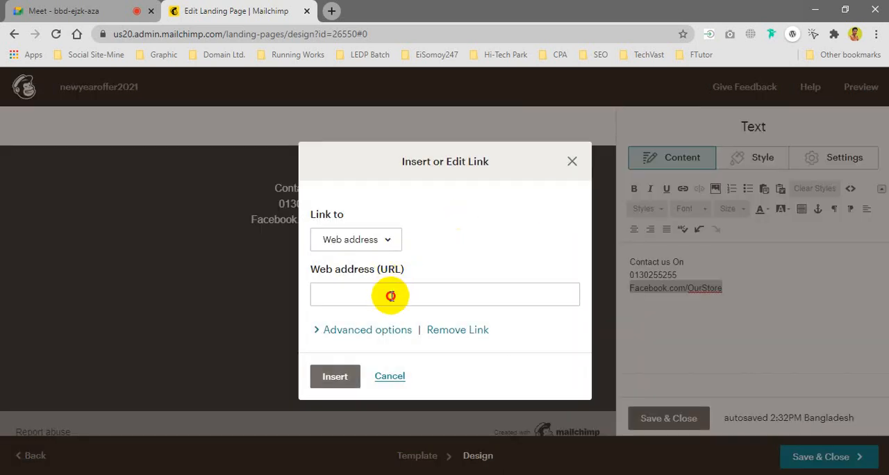
pyautogui.click(417, 325)
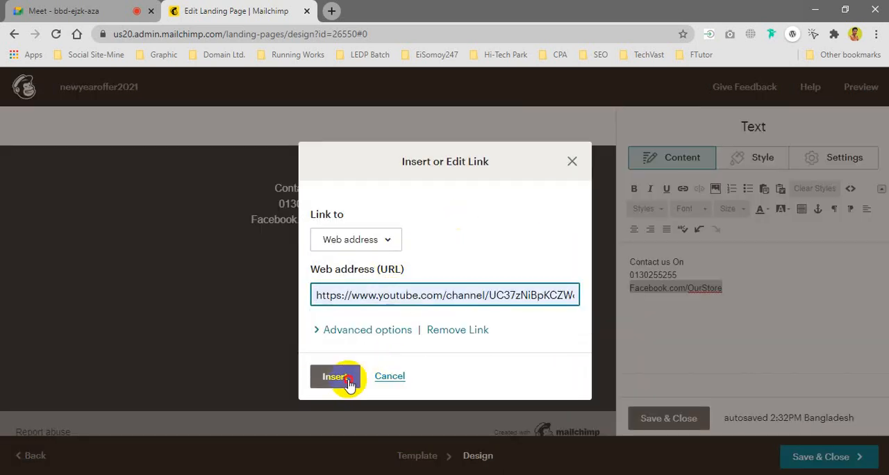
pyautogui.click(340, 378)
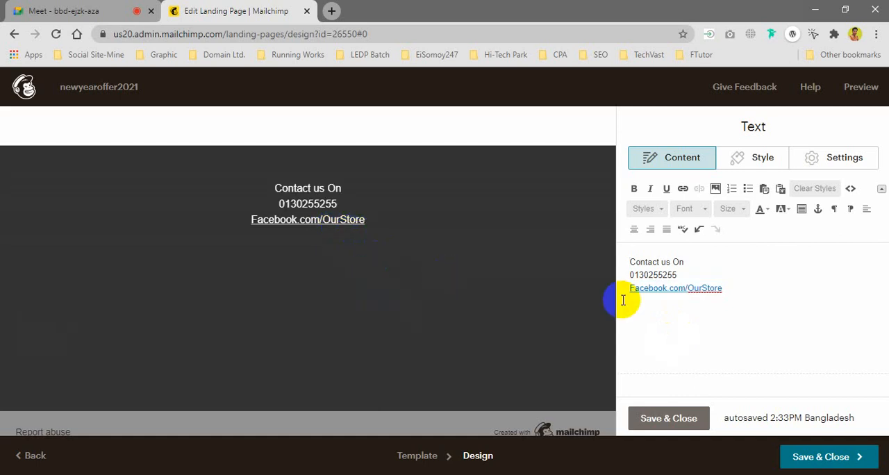
pyautogui.click(732, 290)
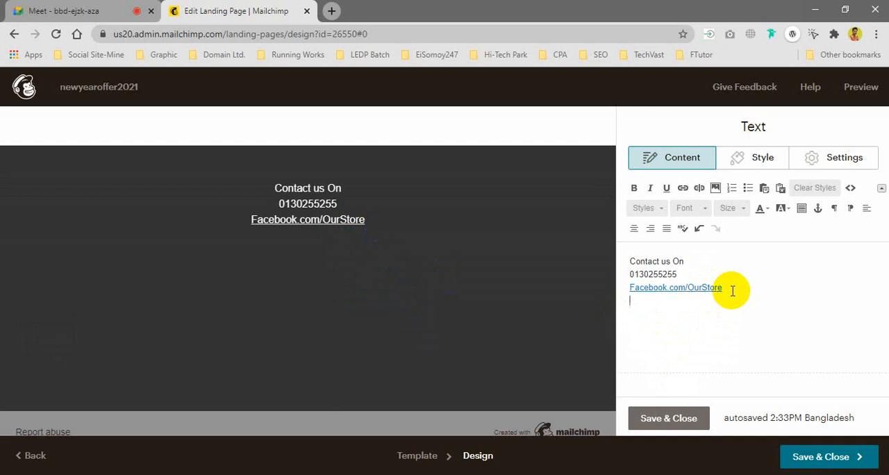
# Step: Switch to Google Meet, admit the waiting participant to the call and return to the Mailchimp landing page editor
pyautogui.click(111, 9)
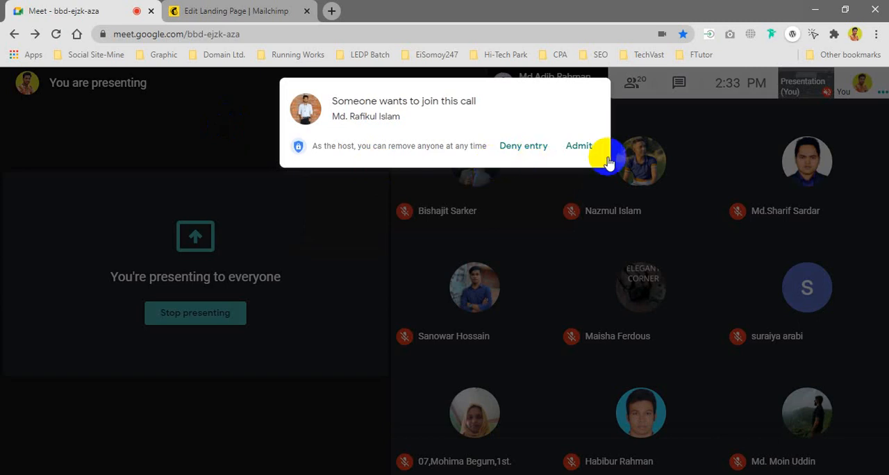
pyautogui.click(584, 147)
pyautogui.click(241, 11)
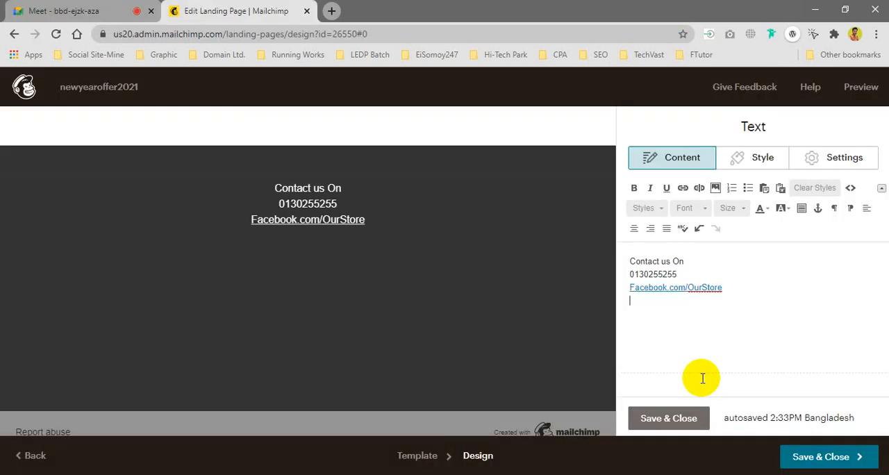
# Step: Save and close the footer Text block and dismiss the presenting notification
pyautogui.click(677, 419)
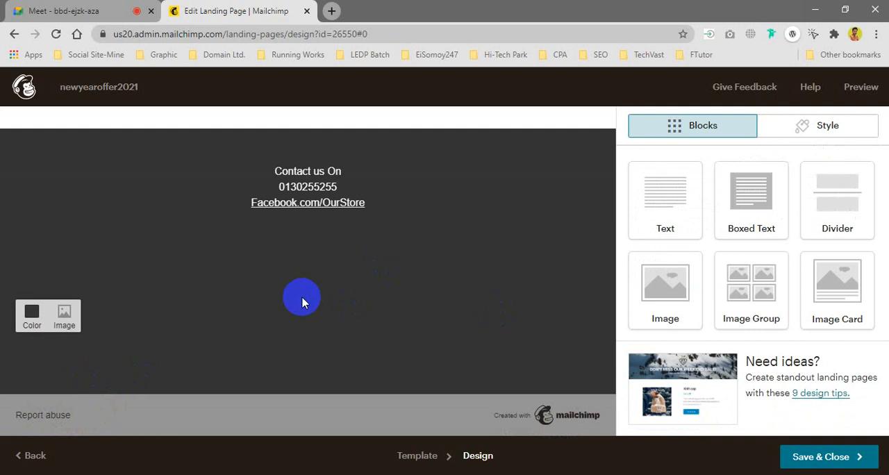
pyautogui.scroll(3, 298, 298)
pyautogui.scroll(-4, 260, 259)
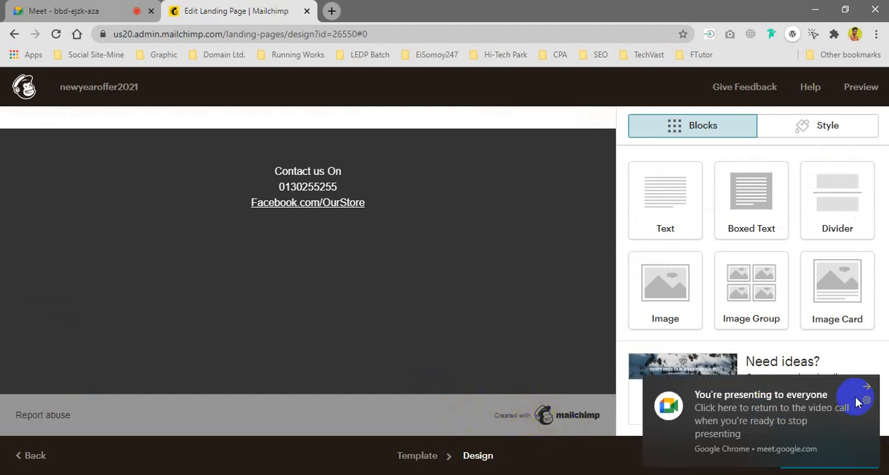
pyautogui.click(867, 389)
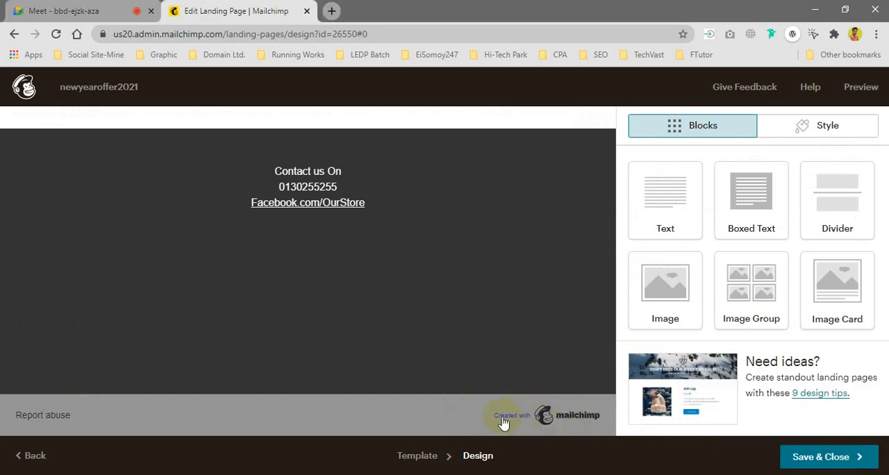
# Step: Preview the newyearoffer2021 landing page in desktop view from the header to the footer
pyautogui.scroll(3, 407, 301)
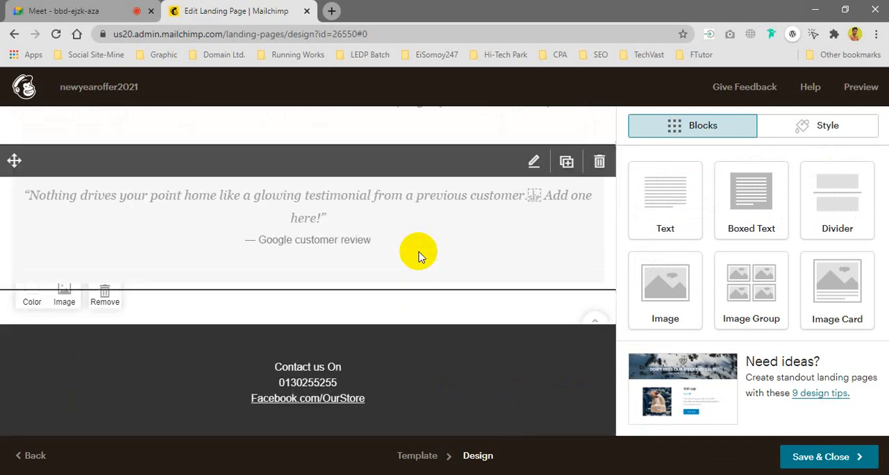
pyautogui.click(861, 87)
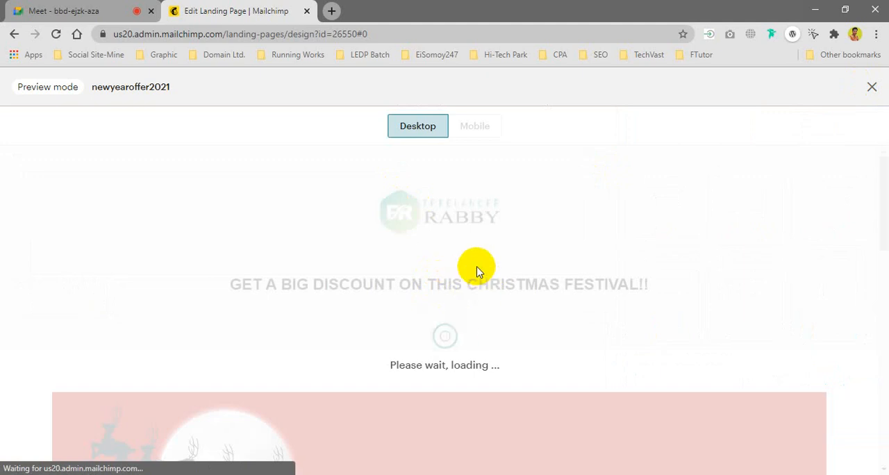
pyautogui.scroll(-3, 481, 226)
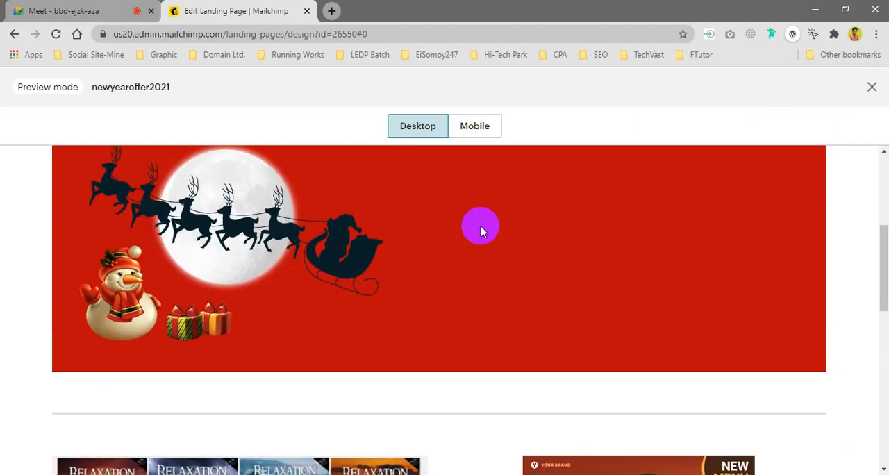
pyautogui.scroll(-10, 480, 227)
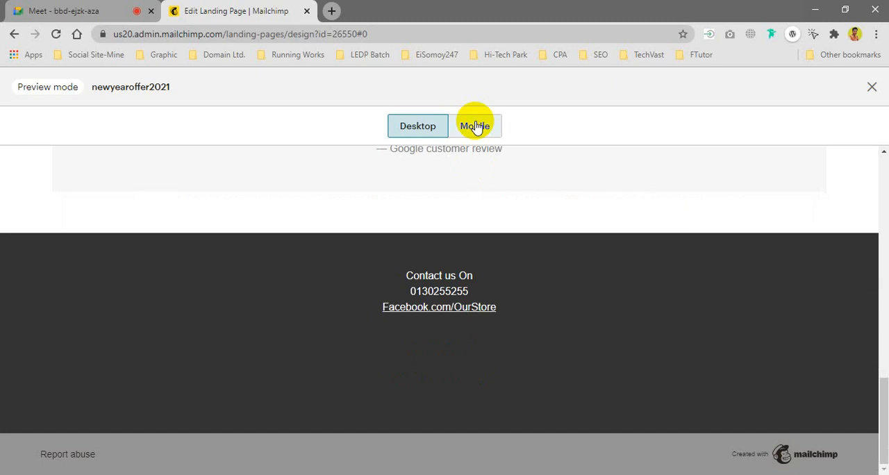
# Step: Examine the mobile preview of the landing page, including the Christmas image, two-column images and contact footer
pyautogui.click(475, 126)
pyautogui.scroll(5, 465, 267)
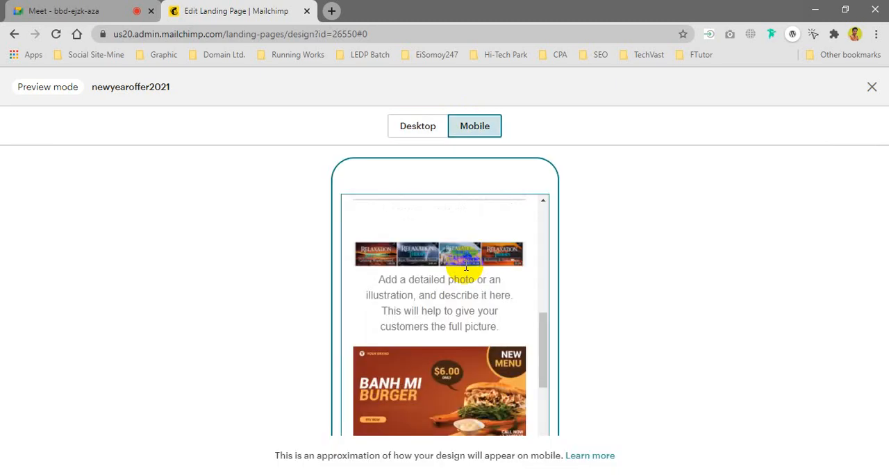
pyautogui.scroll(5, 465, 267)
pyautogui.scroll(-2, 460, 292)
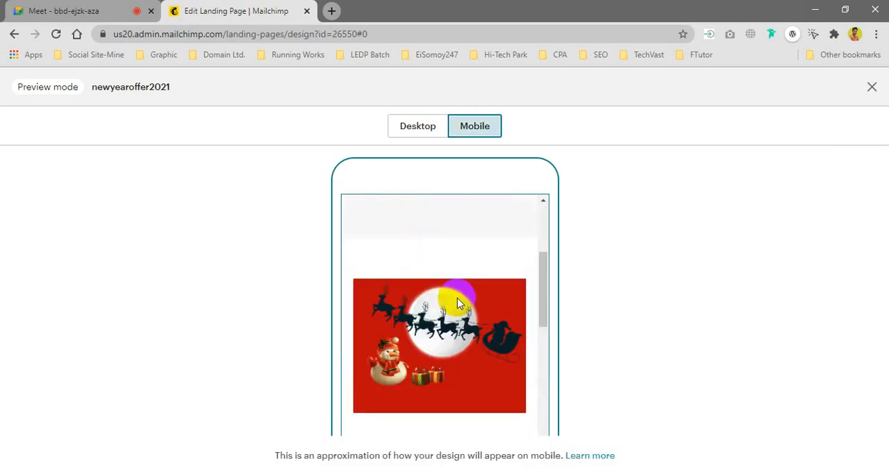
pyautogui.scroll(-10, 458, 299)
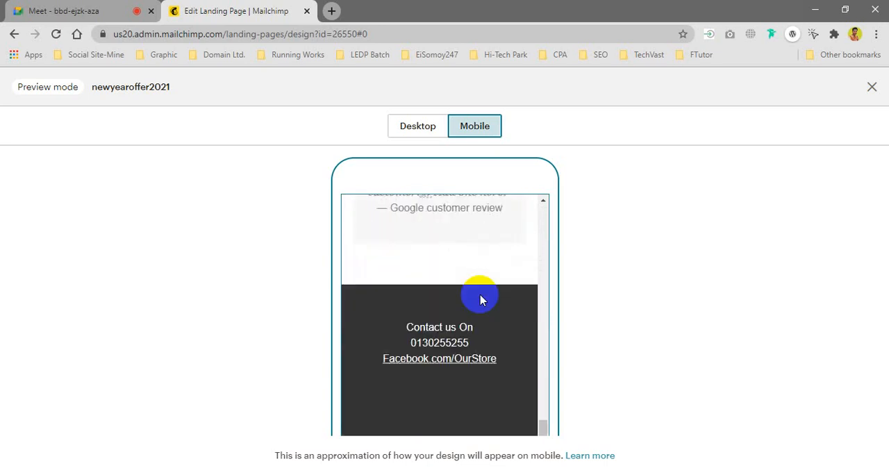
pyautogui.scroll(-1, 479, 297)
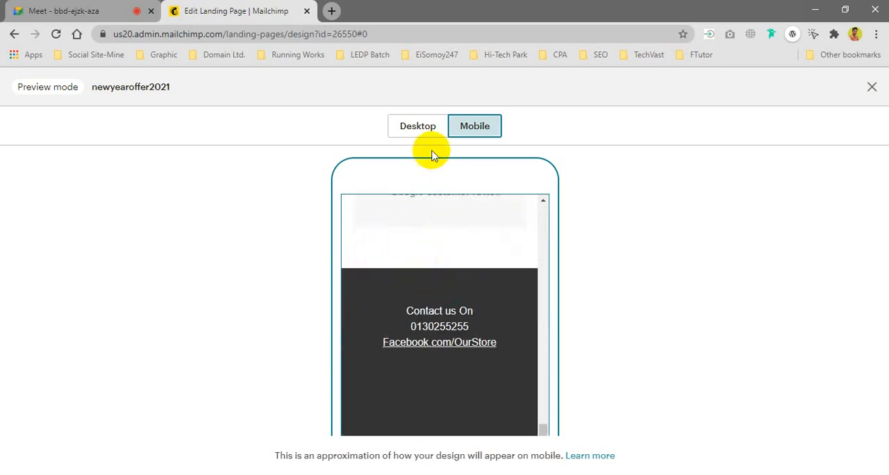
# Step: Return to the desktop preview, exit it, and save and close the landing page design
pyautogui.click(417, 132)
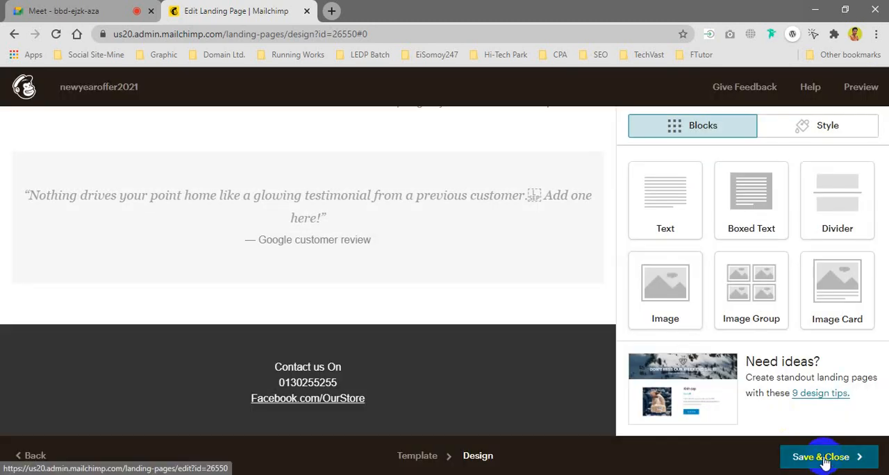
pyautogui.click(824, 458)
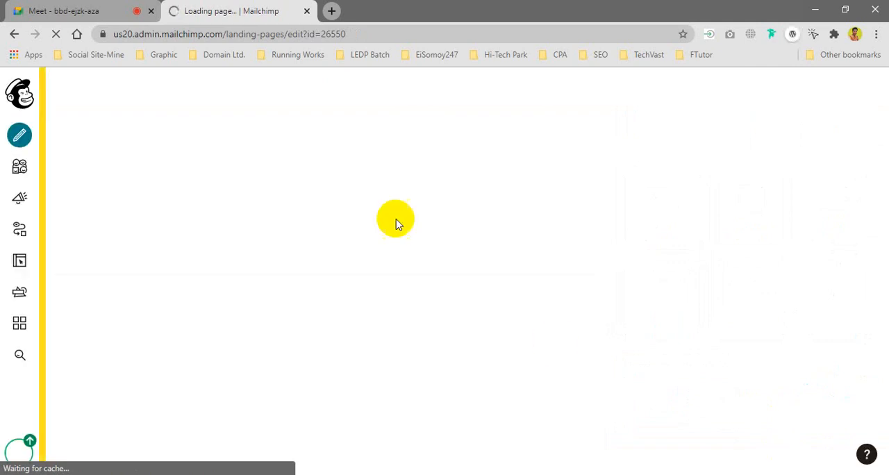
# Step: Check the class call and read its chat messages in Google Meet, and return to the loading Mailchimp page
pyautogui.click(106, 5)
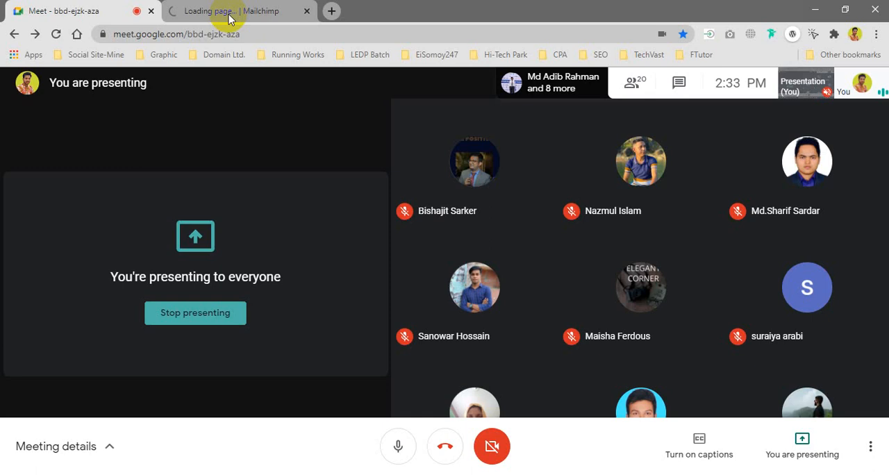
pyautogui.click(229, 11)
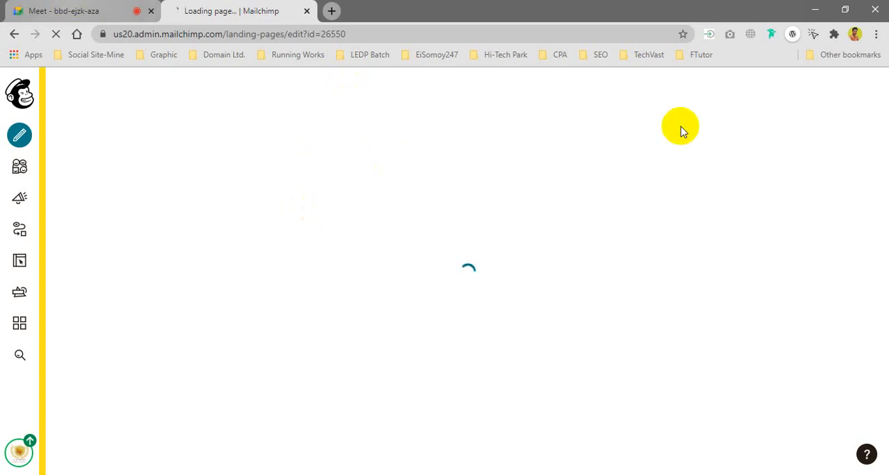
pyautogui.hotkey('ctrl', 'Tab')
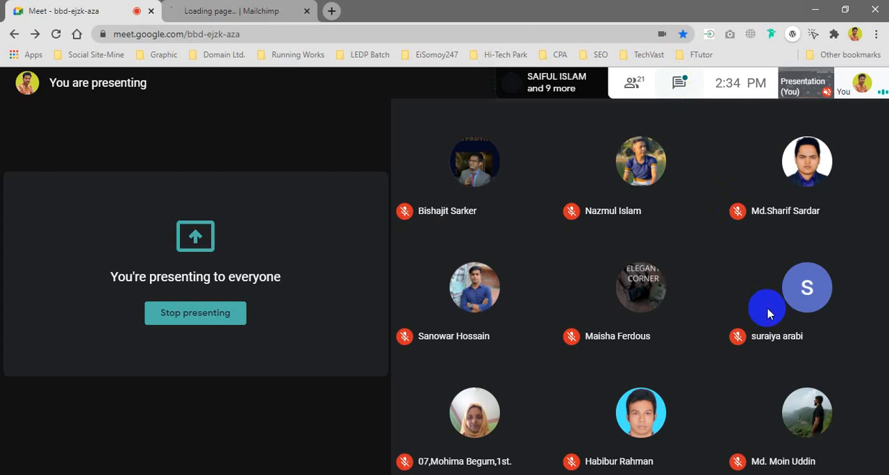
pyautogui.moveTo(767, 313)
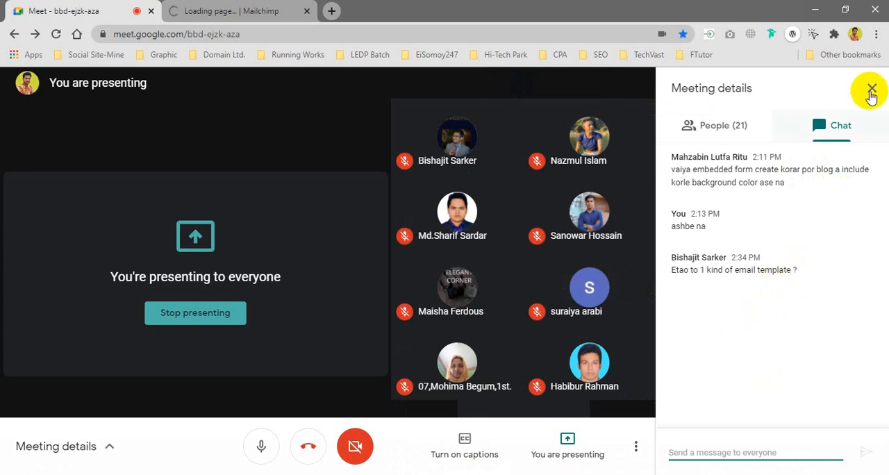
pyautogui.click(549, 264)
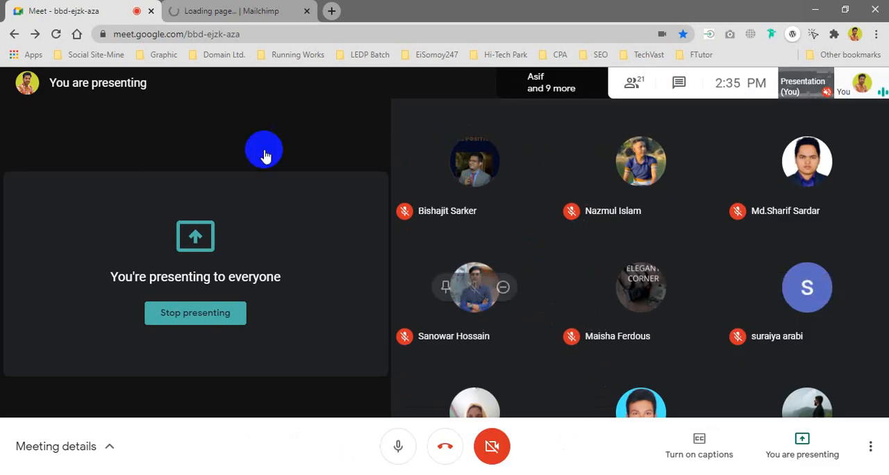
pyautogui.click(222, 9)
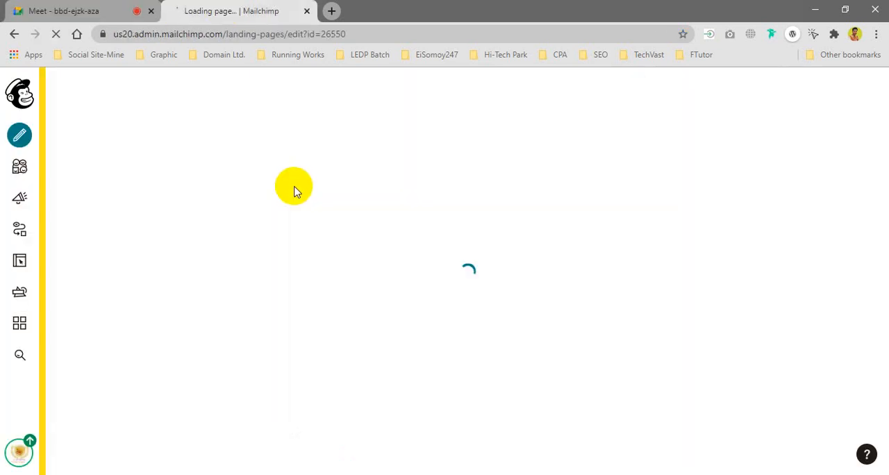
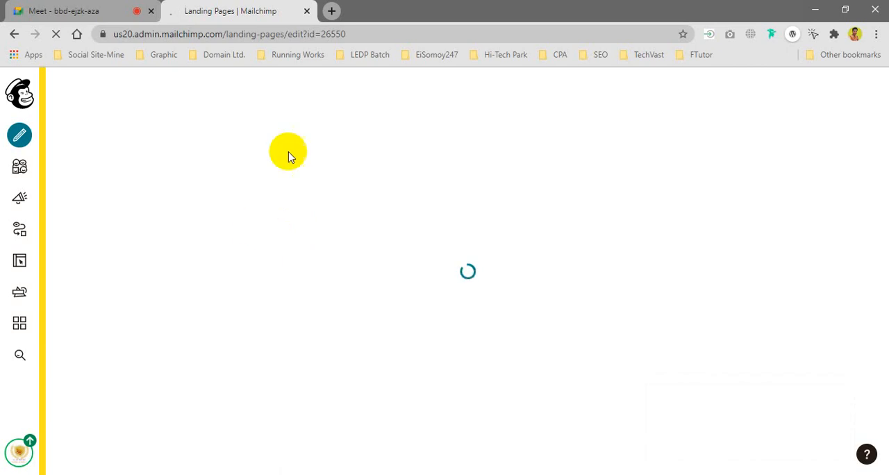
# Step: Switch to Google Meet, admit the participant waiting to join the call, and return to the Mailchimp landing page
pyautogui.click(90, 10)
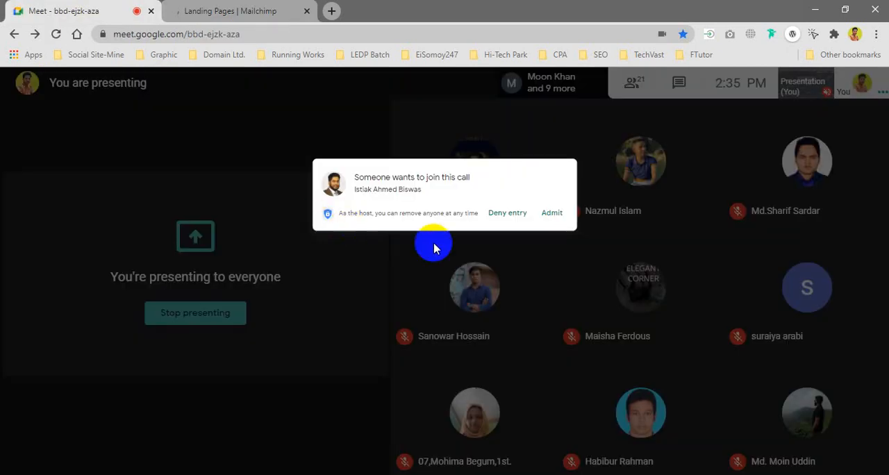
pyautogui.click(577, 148)
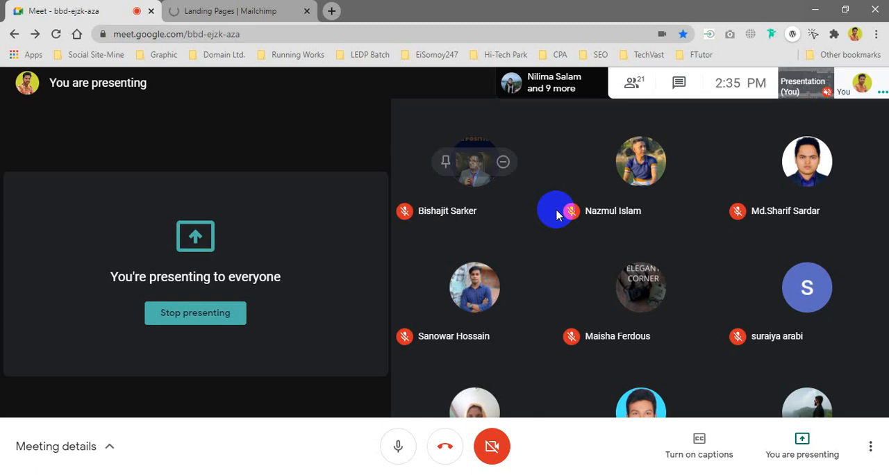
pyautogui.click(244, 13)
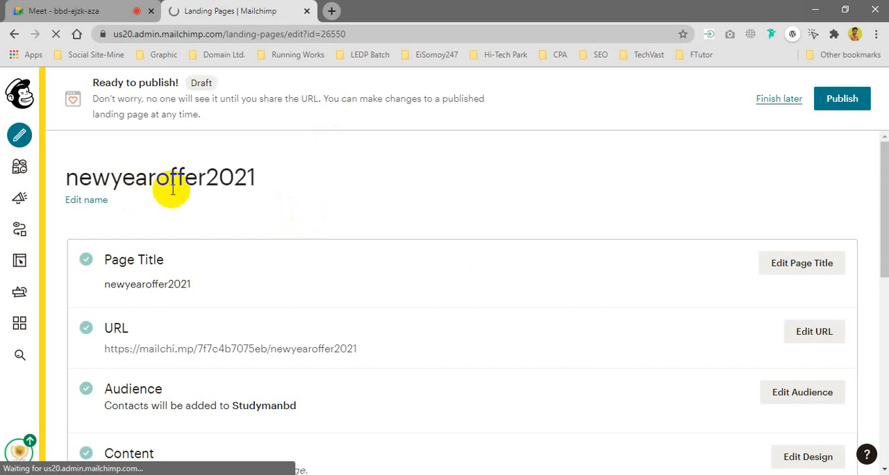
# Step: Review the newyearoffer2021 landing page's title, URL, audience, content preview, and settings and tracking details
pyautogui.scroll(-1, 246, 246)
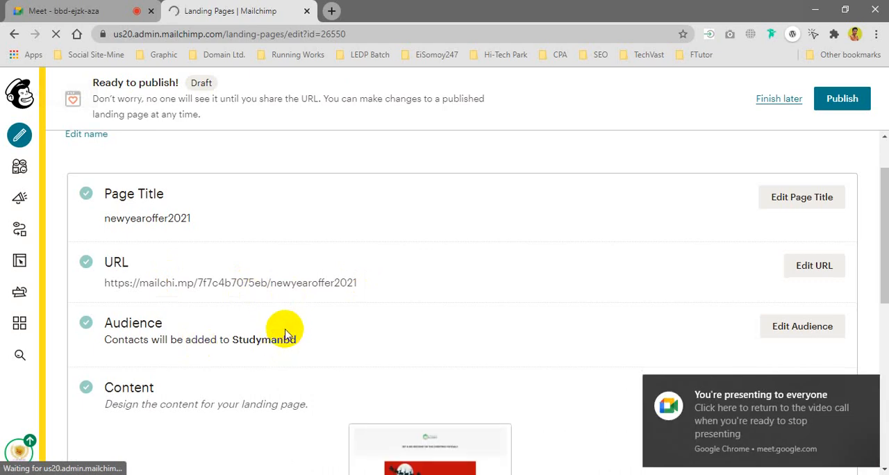
pyautogui.scroll(-1, 298, 278)
pyautogui.scroll(-2, 298, 278)
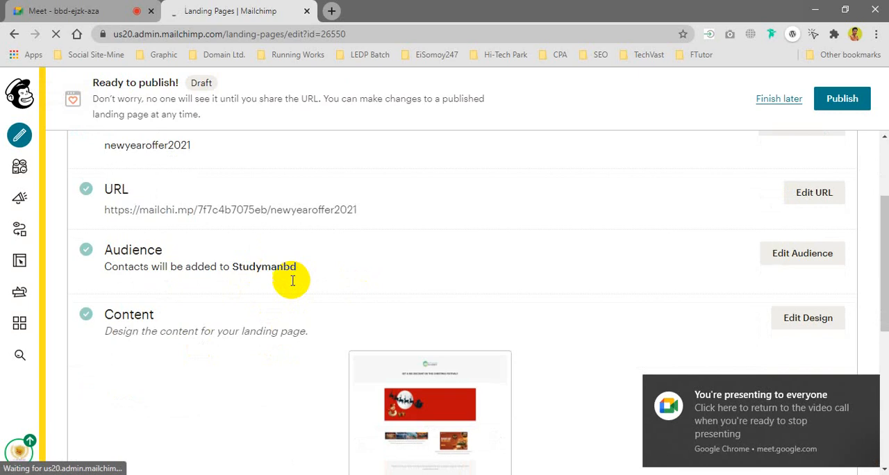
pyautogui.click(417, 299)
pyautogui.scroll(-2, 416, 298)
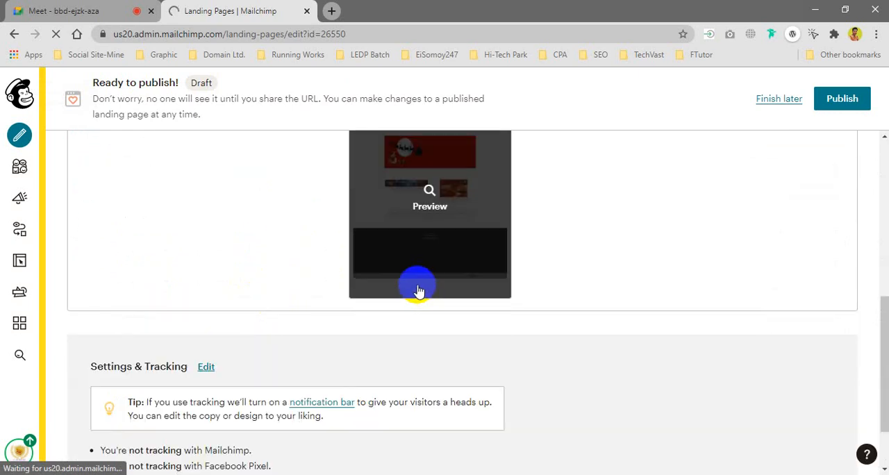
pyautogui.scroll(-1, 182, 294)
pyautogui.scroll(-1, 146, 301)
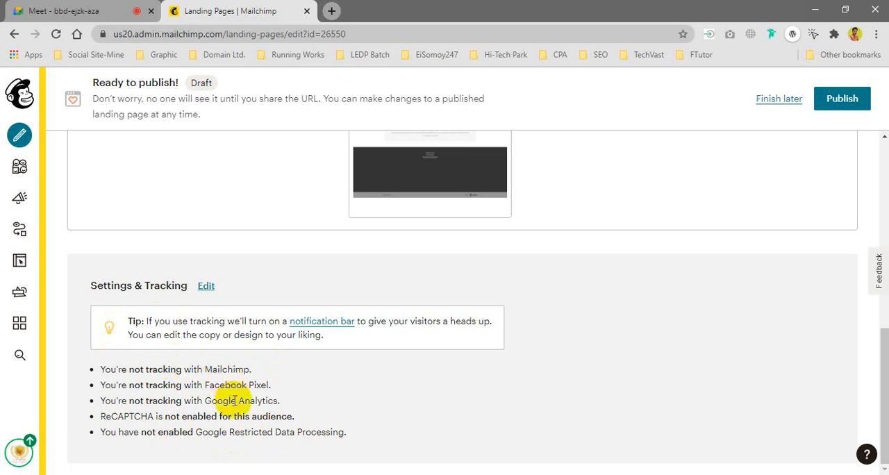
pyautogui.scroll(3, 223, 371)
pyautogui.scroll(5, 222, 371)
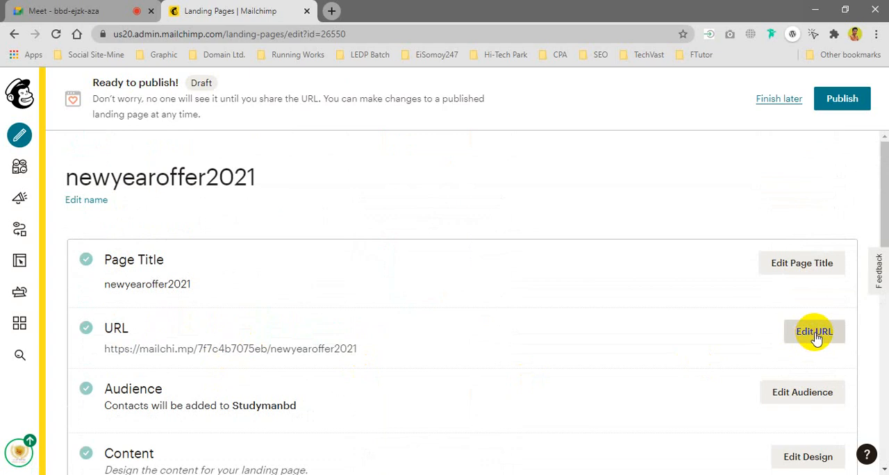
# Step: Open the landing page's URL settings, review the custom and Mailchimp domain options, and go to the domain connection page
pyautogui.click(814, 333)
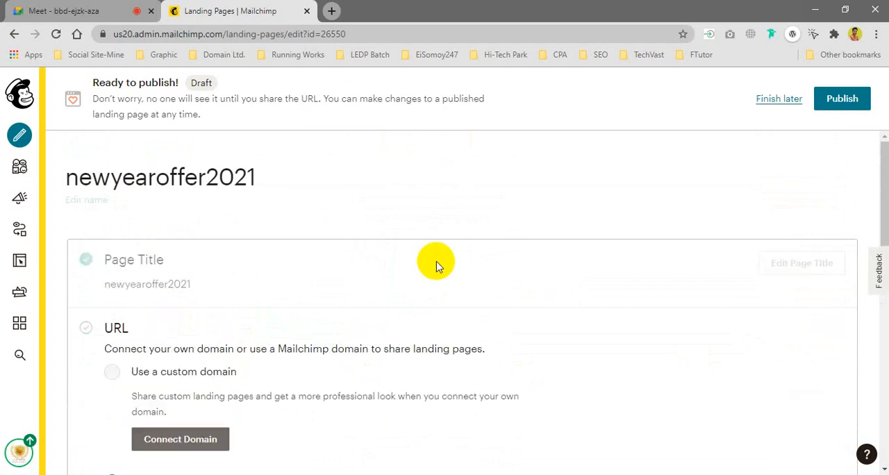
pyautogui.scroll(-1, 327, 317)
pyautogui.scroll(-2, 288, 331)
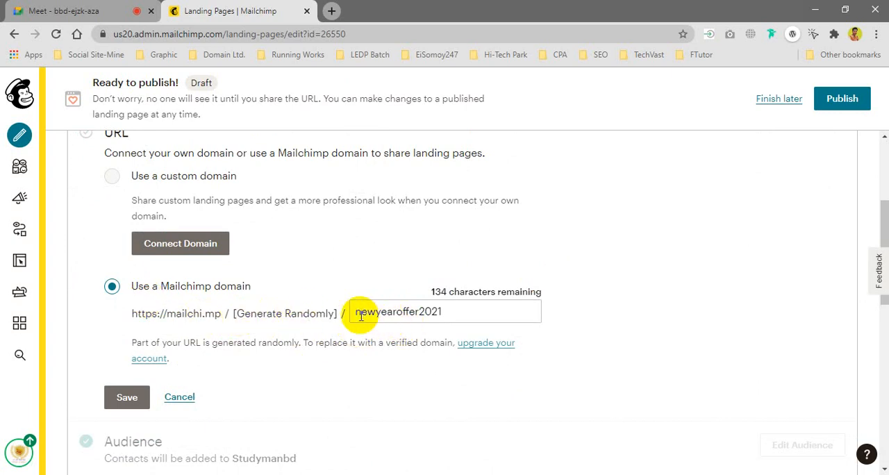
pyautogui.scroll(2, 237, 322)
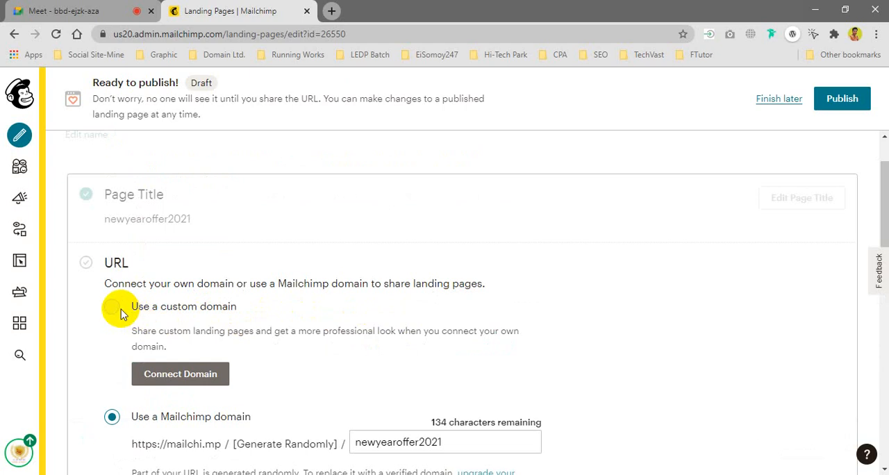
pyautogui.click(181, 376)
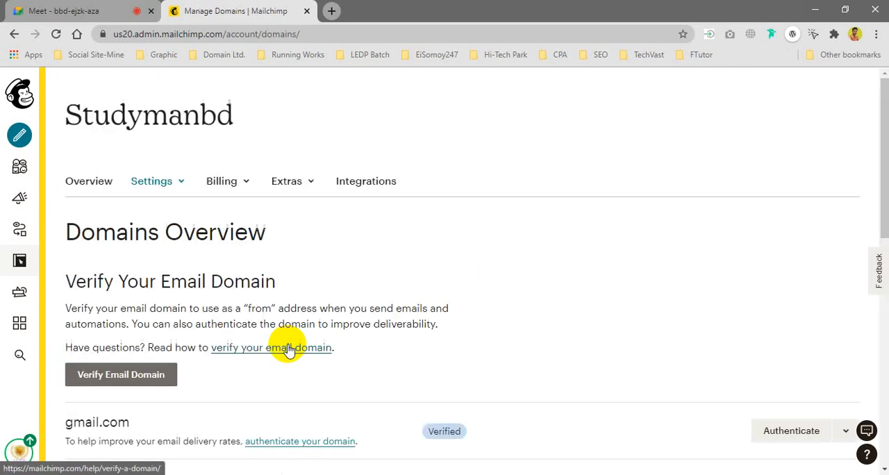
# Step: Review the email verification, connection and purchase options in the domains overview, and start connecting an owned domain
pyautogui.scroll(-2, 294, 366)
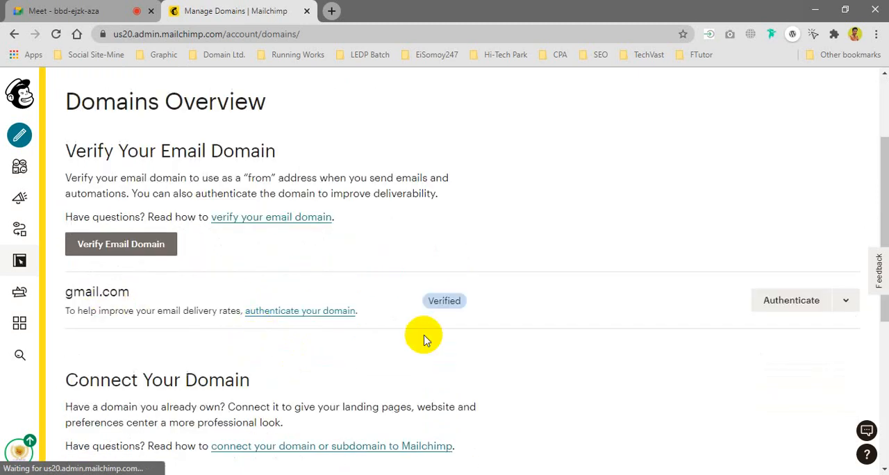
pyautogui.scroll(-5, 444, 303)
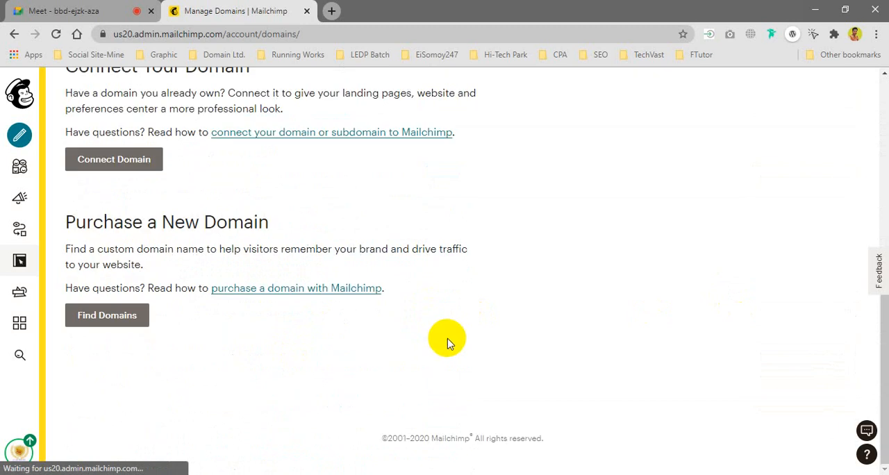
pyautogui.scroll(2, 447, 340)
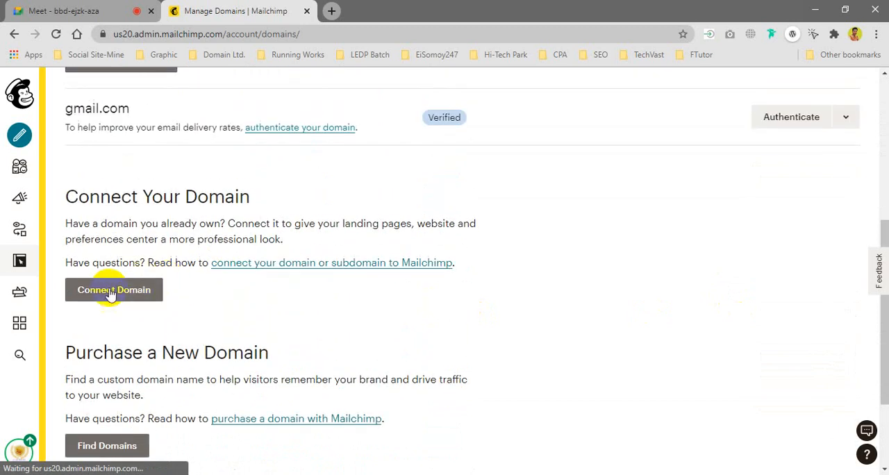
pyautogui.click(136, 290)
pyautogui.scroll(-2, 179, 329)
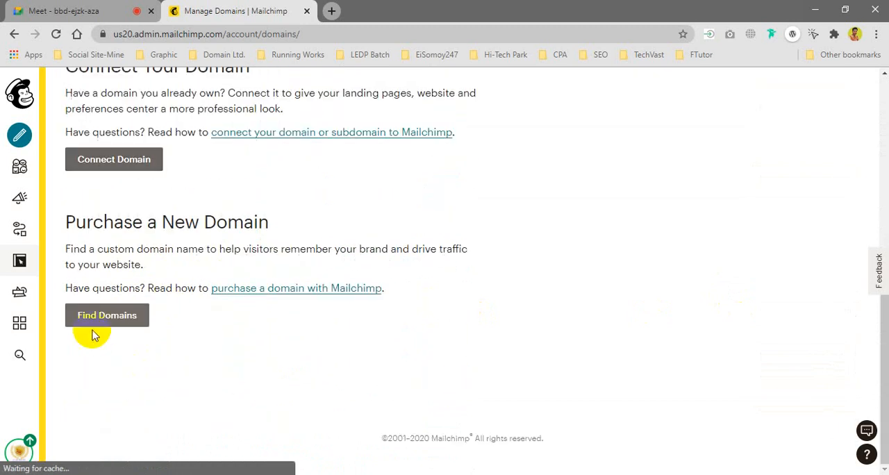
pyautogui.scroll(1, 106, 321)
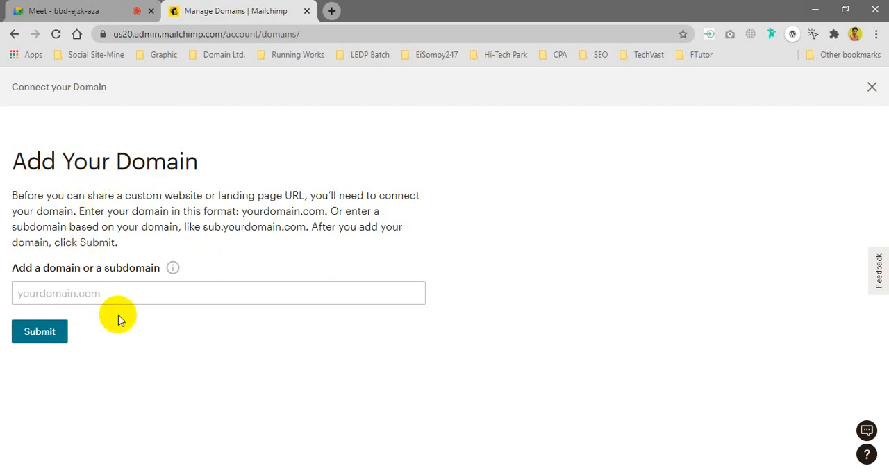
# Step: Submit the "sales" subdomain of the owner's .info domain as the domain to connect
pyautogui.click(82, 290)
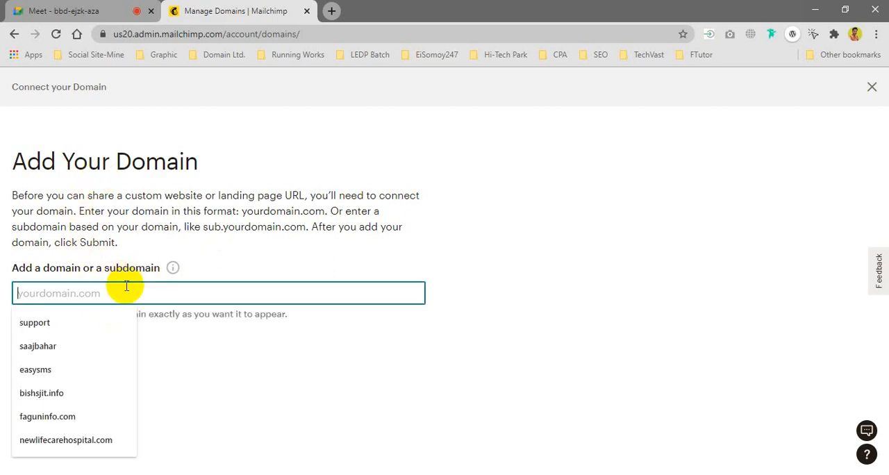
pyautogui.write('sales.smrabby.info')
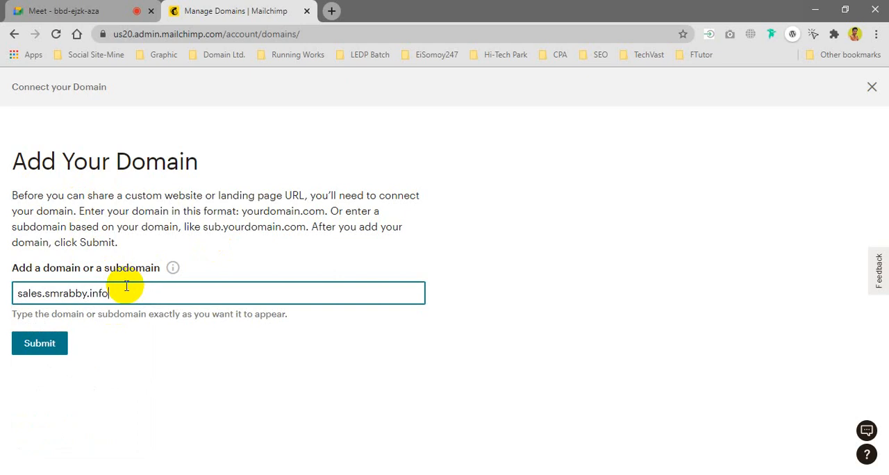
pyautogui.click(39, 347)
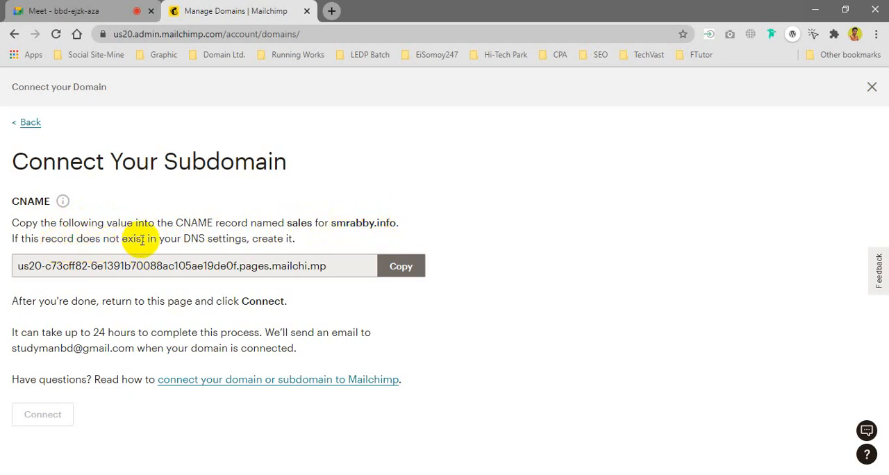
# Step: Copy the CNAME record value for the sales subdomain, check the notification e-mail address, and connect the subdomain
pyautogui.click(402, 267)
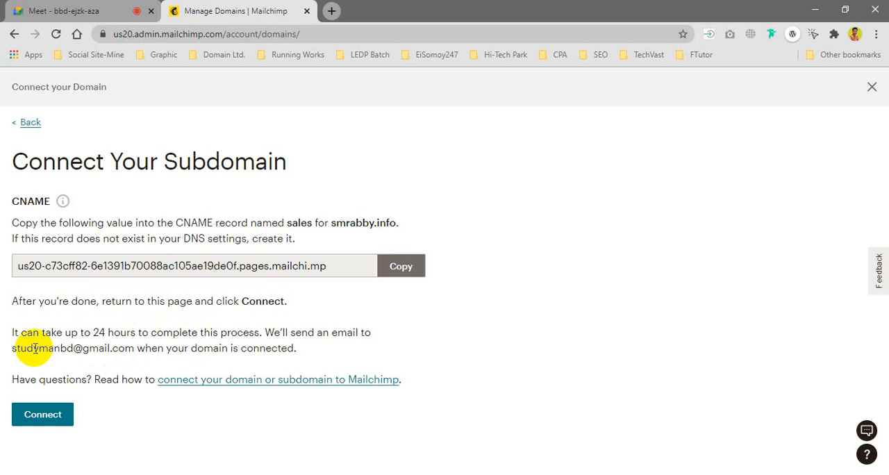
pyautogui.moveTo(14, 349); pyautogui.dragTo(134, 349)
pyautogui.click(31, 415)
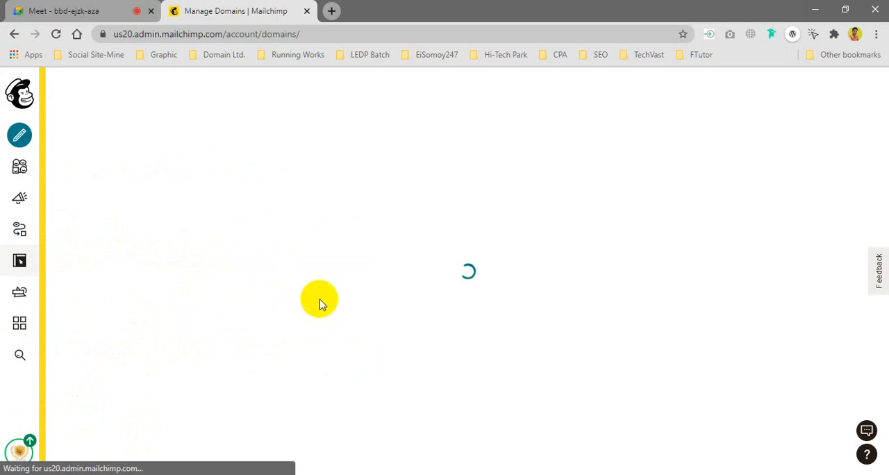
# Step: Send the copied CNAME value to everyone in the Google Meet chat, and return to Mailchimp's domains page
pyautogui.click(69, 11)
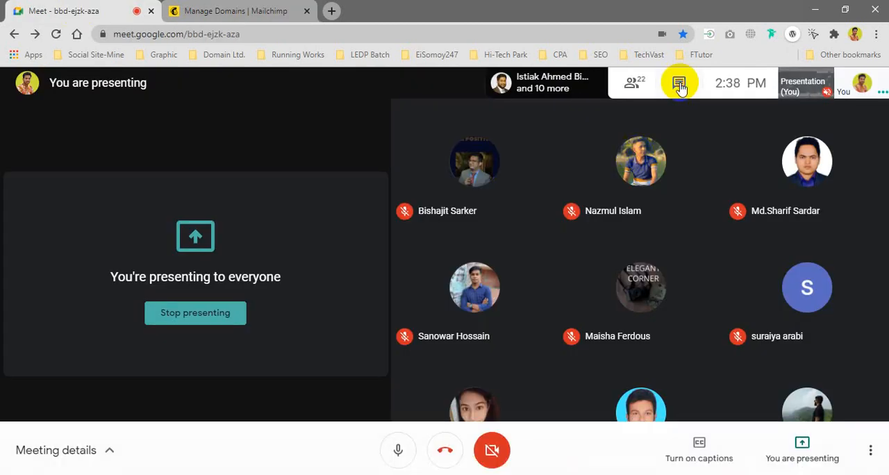
pyautogui.click(679, 83)
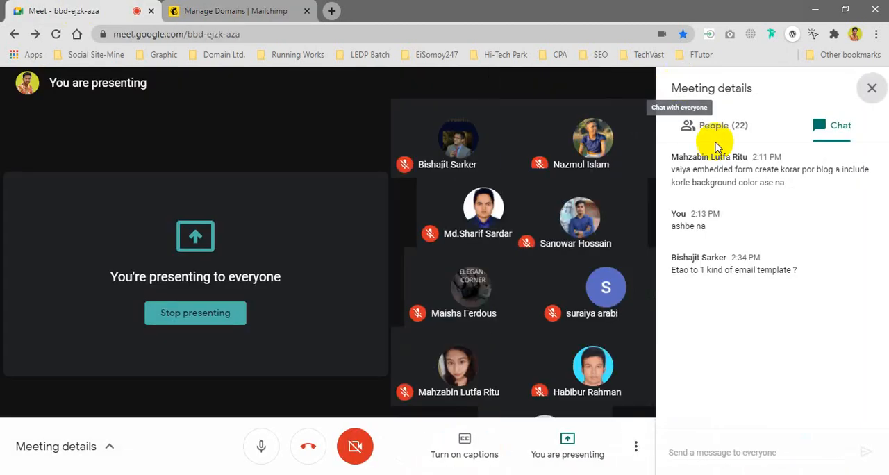
pyautogui.click(715, 451)
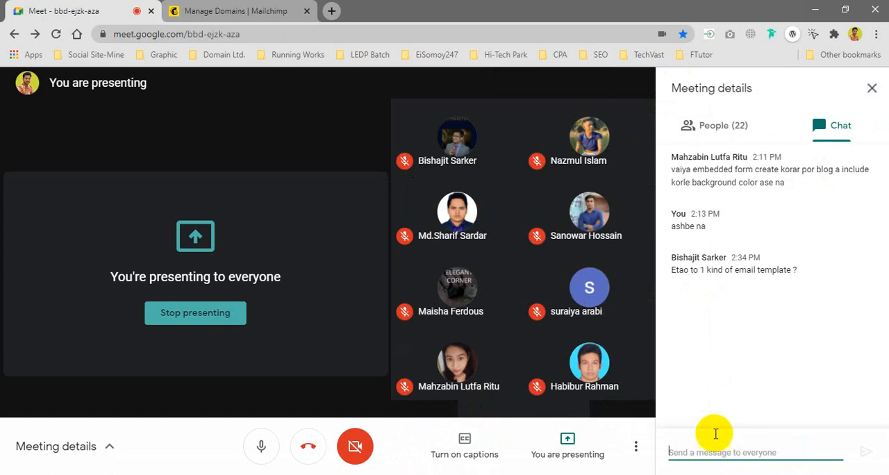
pyautogui.rightClick(714, 450)
pyautogui.click(746, 347)
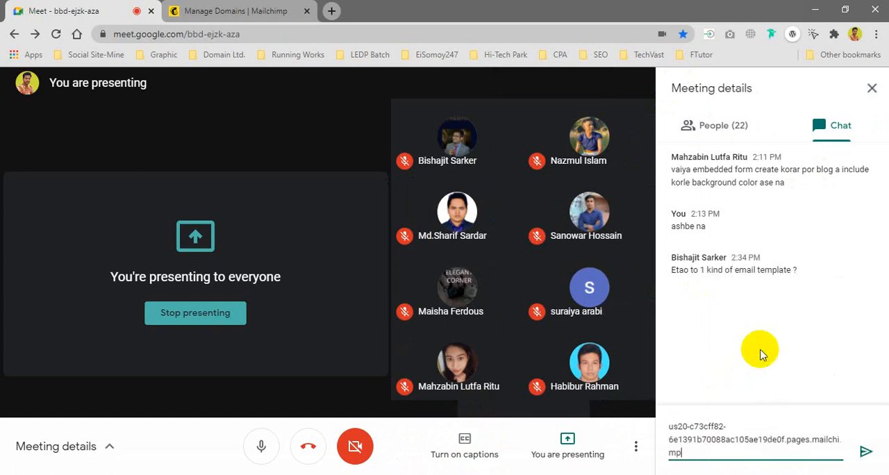
pyautogui.press('Return')
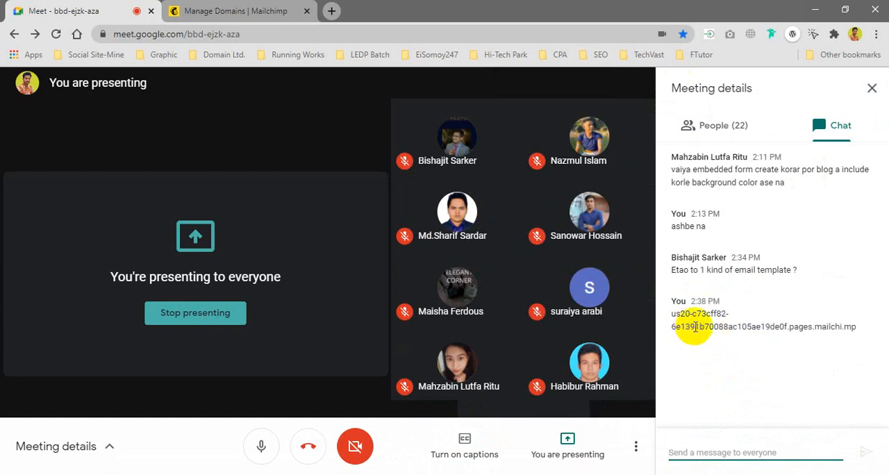
pyautogui.click(234, 12)
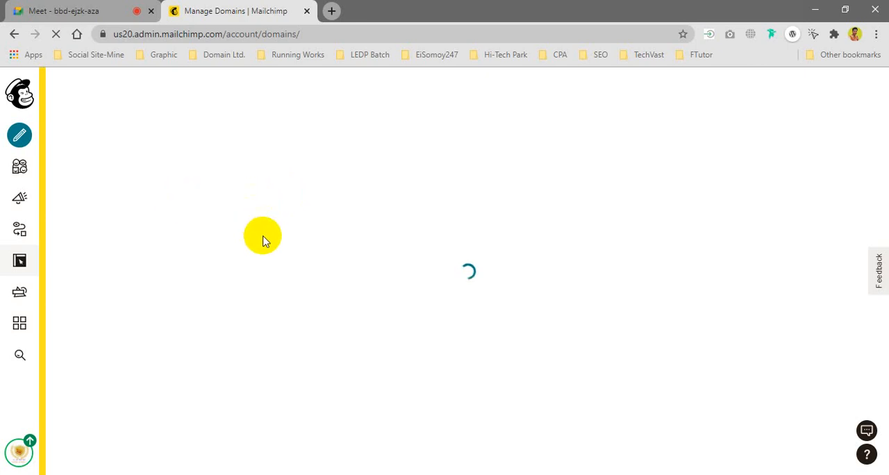
# Step: Search YouTube in a new browser tab for "how to input a code on my domain cname", and close that tab
pyautogui.click(330, 12)
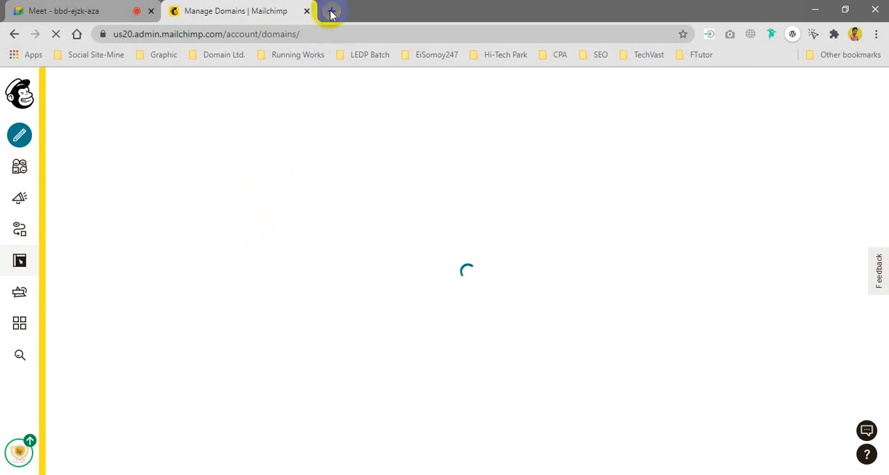
pyautogui.write('uo')
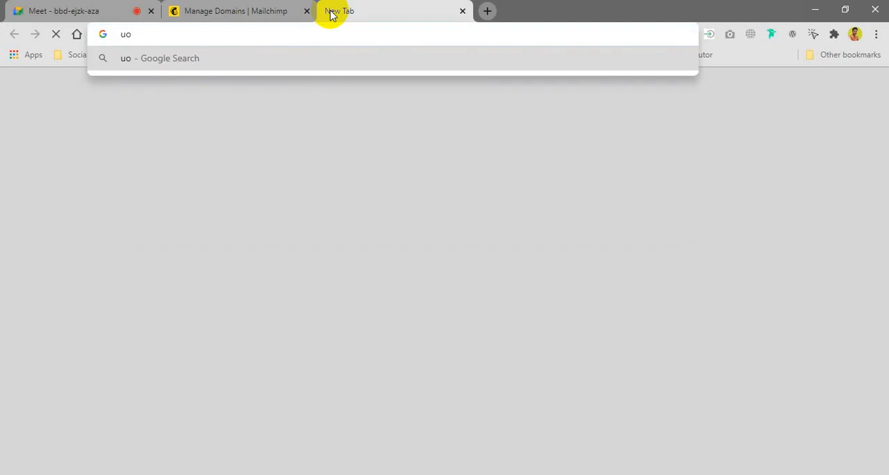
pyautogui.write('you')
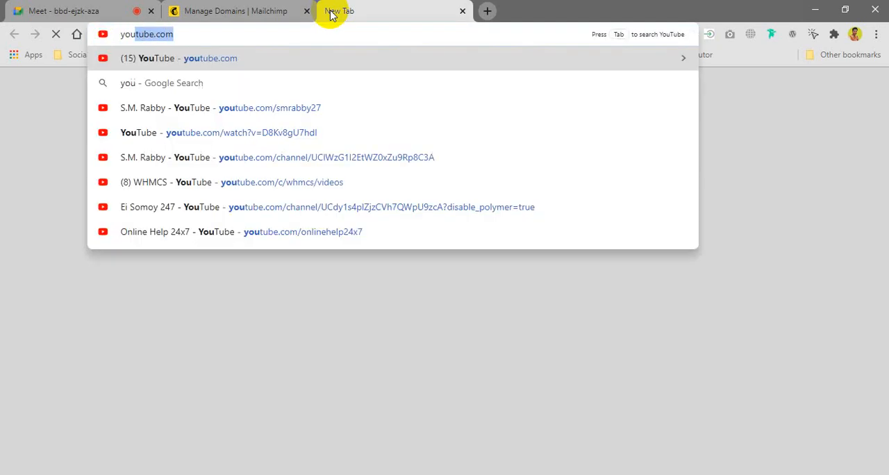
pyautogui.press('Tab')
pyautogui.write('how')
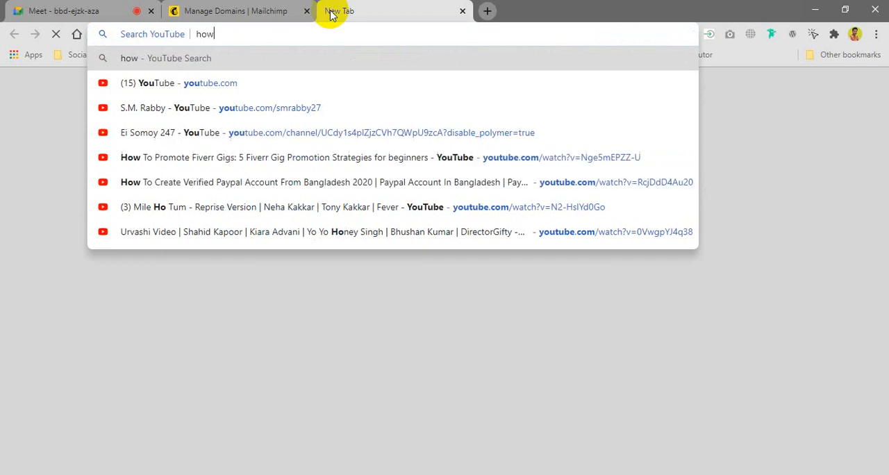
pyautogui.write(' to cao')
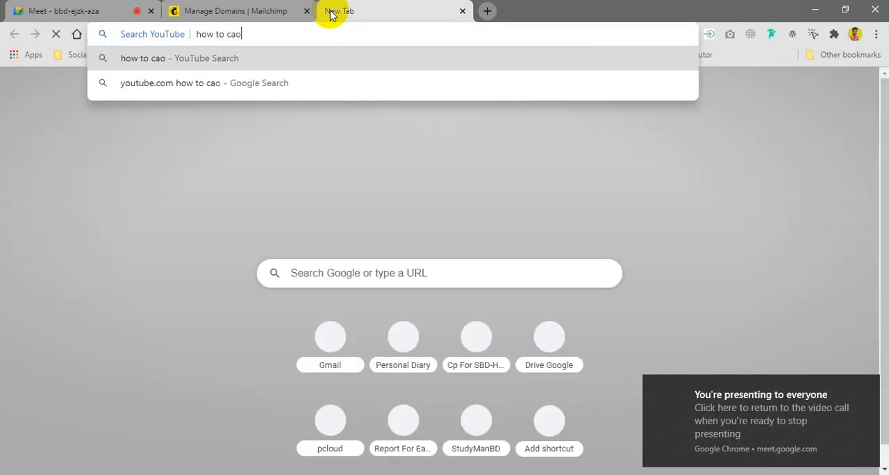
pyautogui.press('BackSpace')
pyautogui.press('BackSpace')
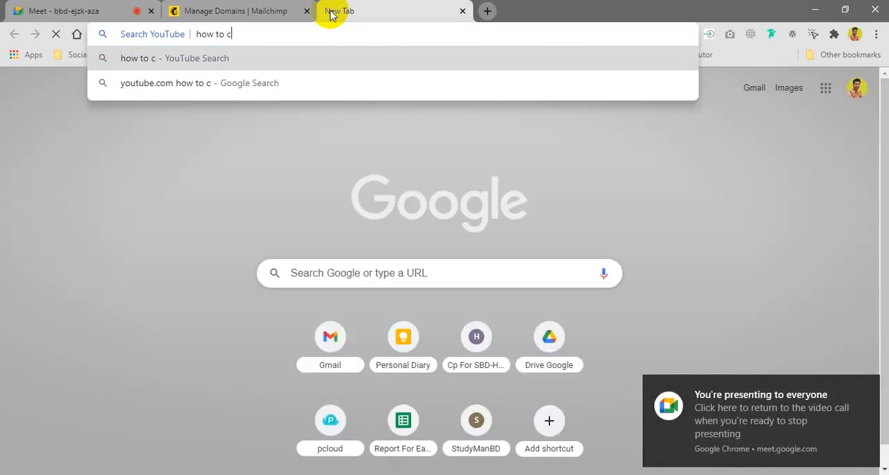
pyautogui.write('onnect')
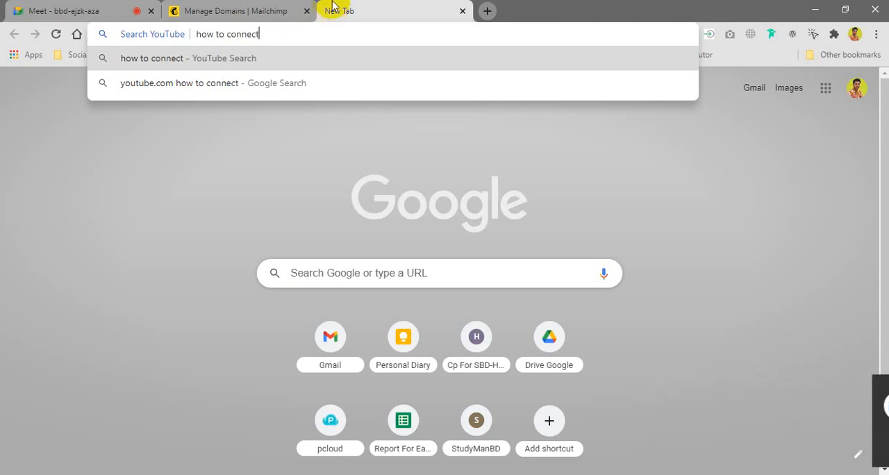
pyautogui.press('BackSpace')
pyautogui.press('BackSpace')
pyautogui.press('BackSpace')
pyautogui.press('BackSpace')
pyautogui.press('BackSpace')
pyautogui.press('BackSpace')
pyautogui.press('BackSpace')
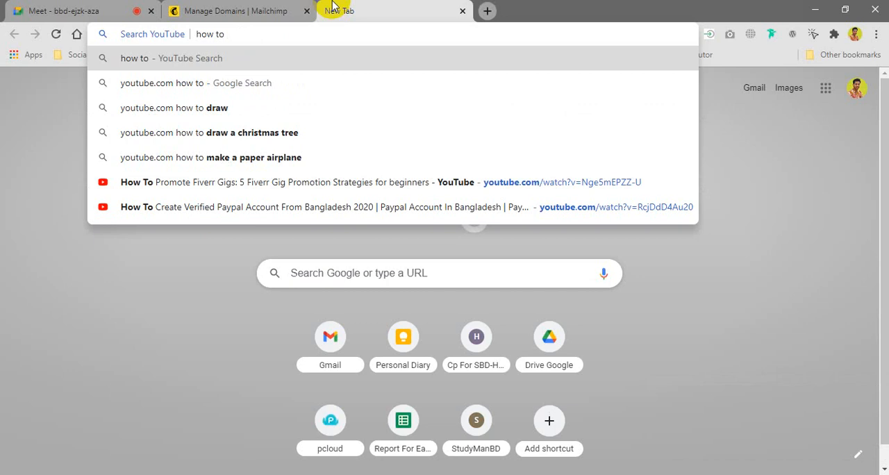
pyautogui.write('input ')
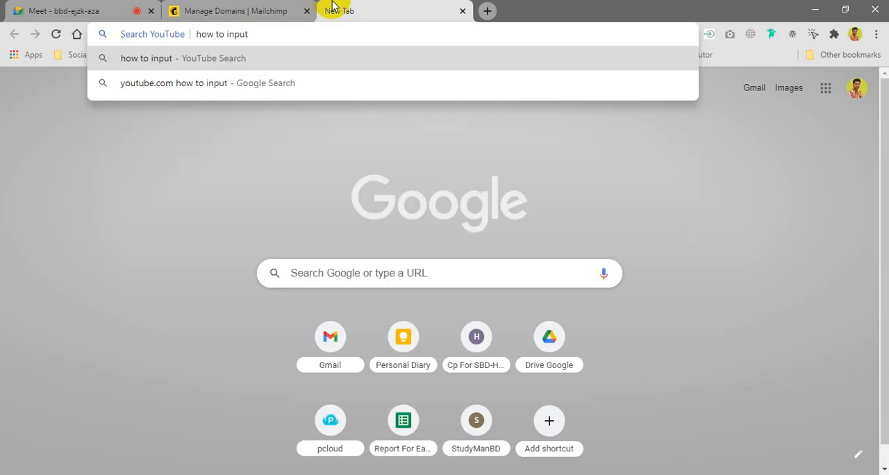
pyautogui.write('a code')
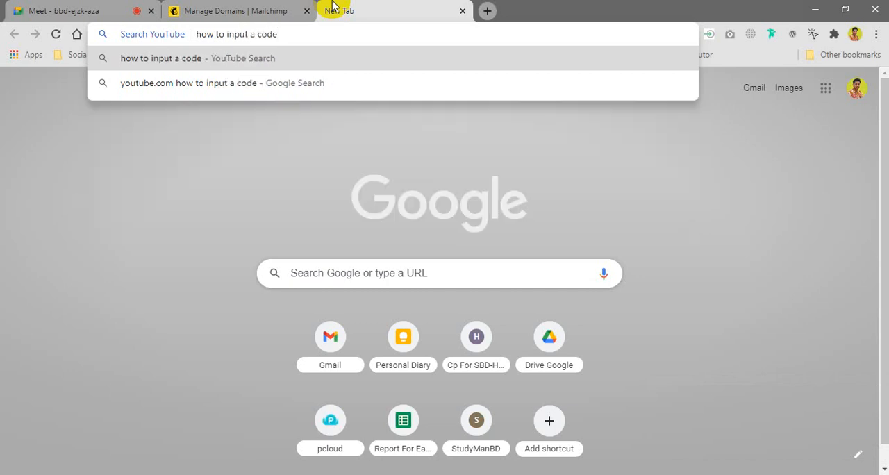
pyautogui.write(' on my dom')
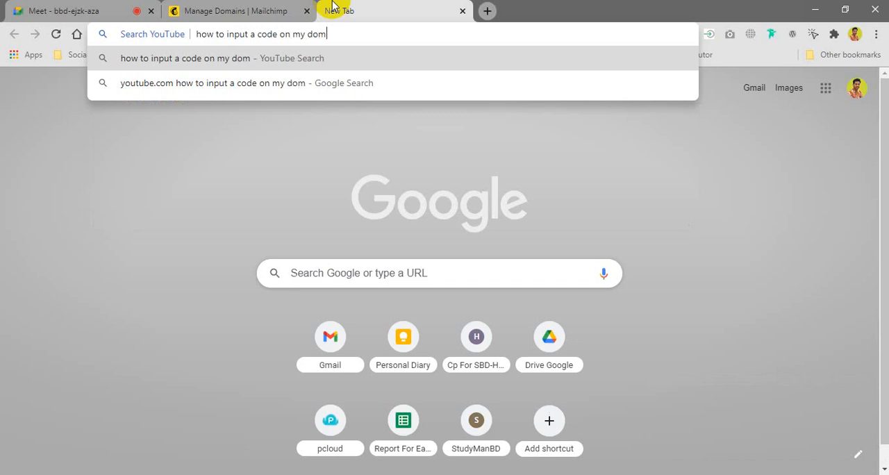
pyautogui.write('ain cname')
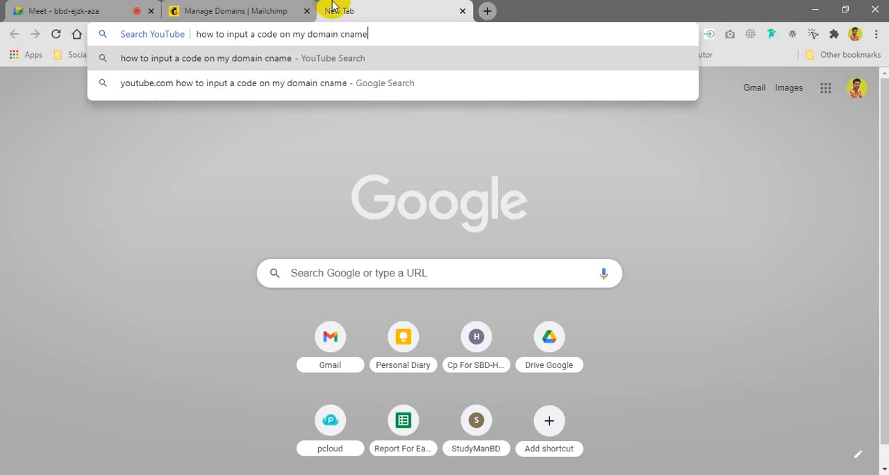
pyautogui.press('Return')
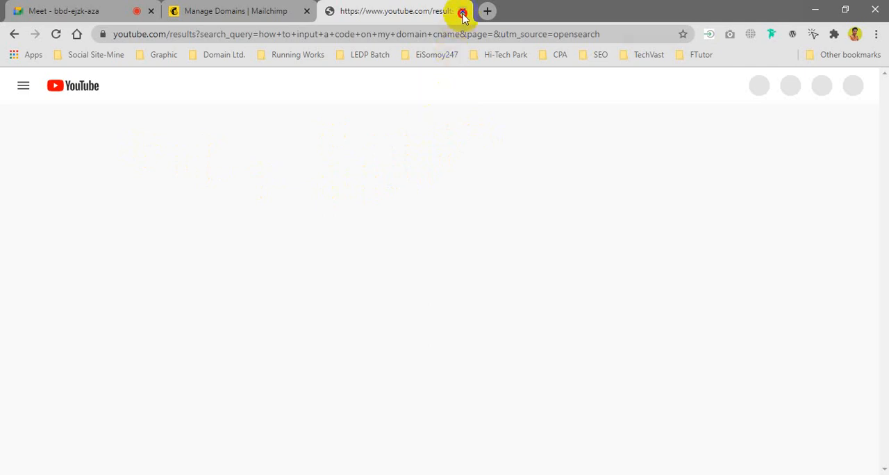
pyautogui.hotkey('ctrl', 'w')
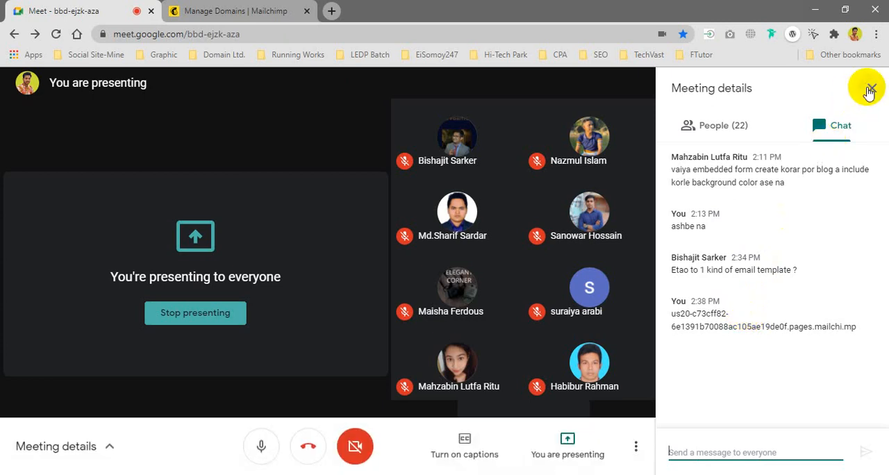
# Step: Close the Google Meet chat, switch back to Mailchimp, and review the sales subdomain's entry in the domains overview
pyautogui.click(869, 89)
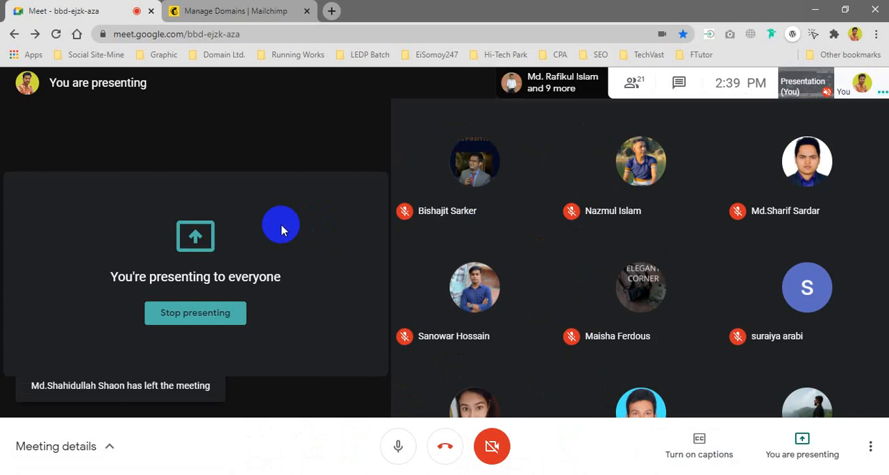
pyautogui.click(236, 14)
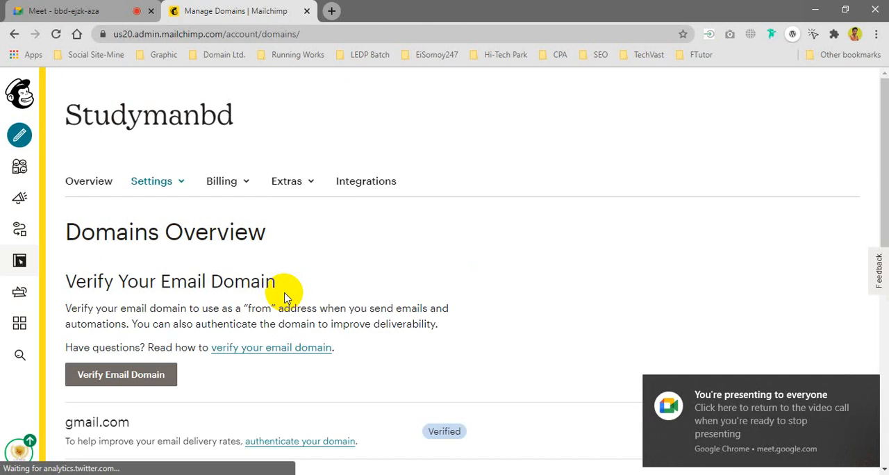
pyautogui.scroll(-8, 176, 299)
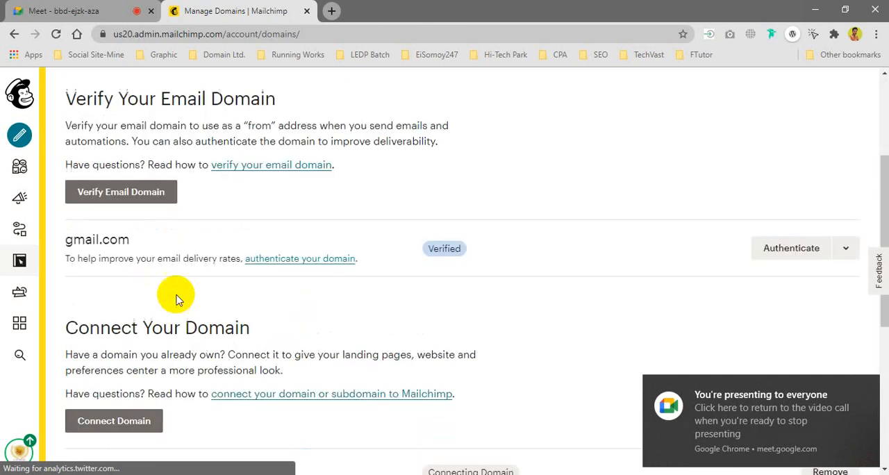
pyautogui.scroll(-1, 254, 371)
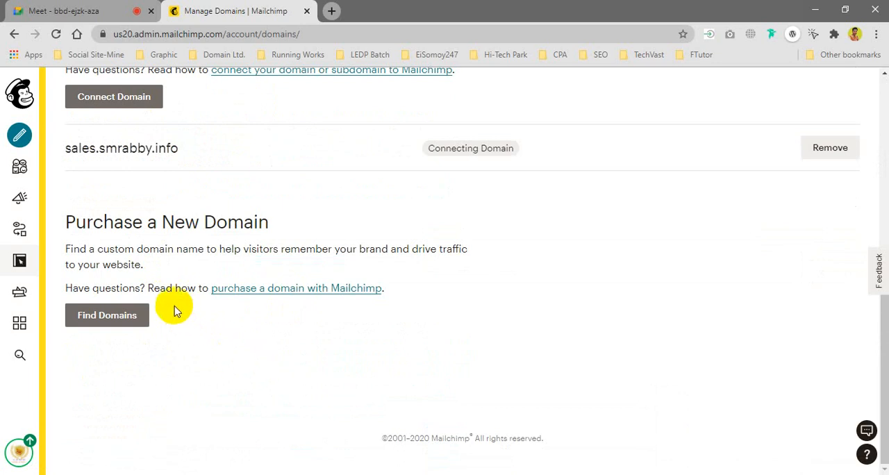
pyautogui.scroll(2, 91, 250)
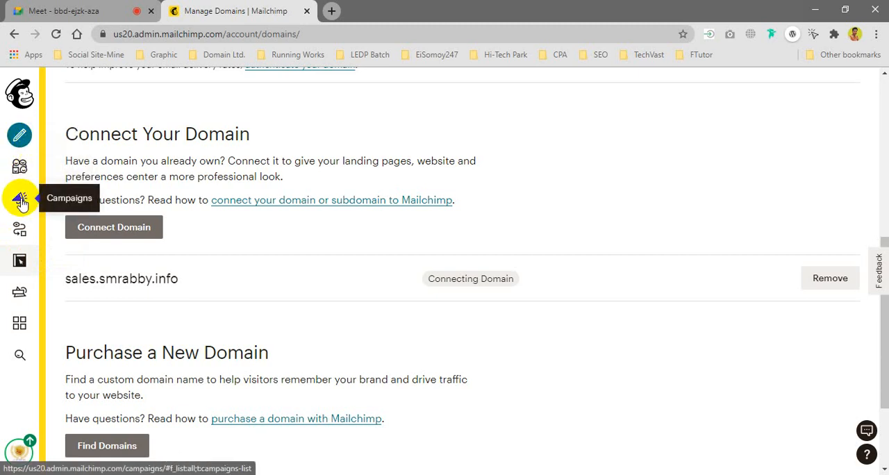
# Step: Open the Customer Journeys page in Mailchimp's automations, and briefly check the Google Meet call
pyautogui.click(19, 235)
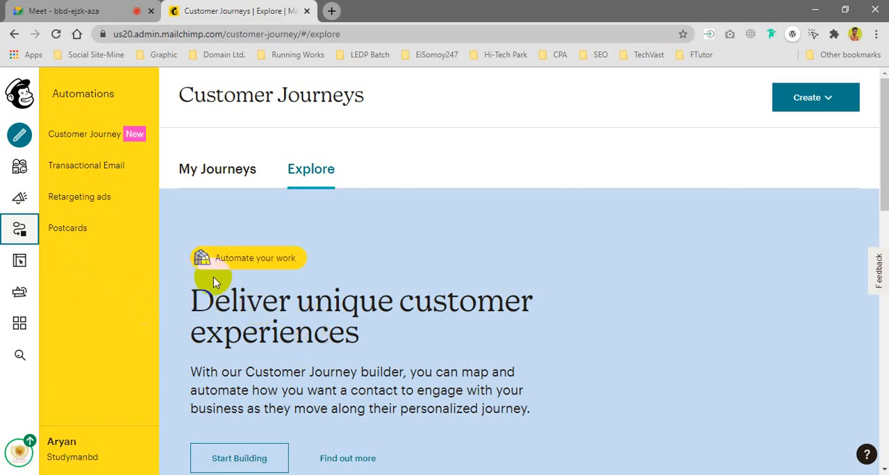
pyautogui.click(59, 9)
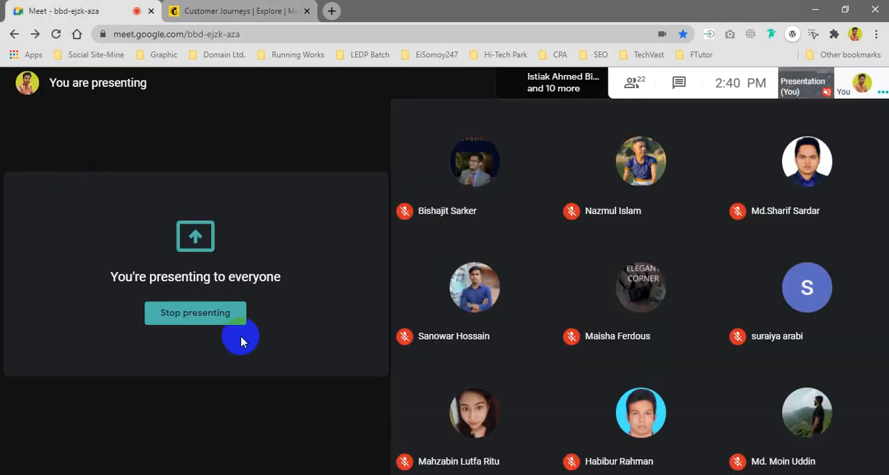
pyautogui.hotkey('ctrl', 'Tab')
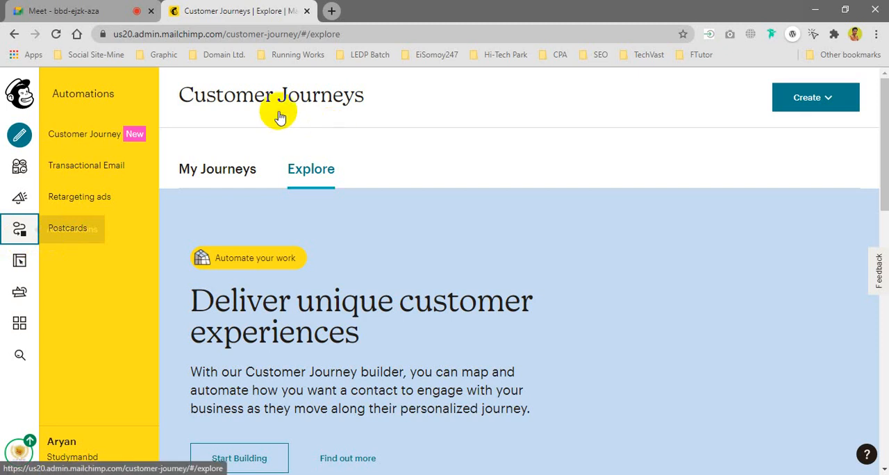
# Step: Create a new customer journey named "welcome" and start building it
pyautogui.click(828, 101)
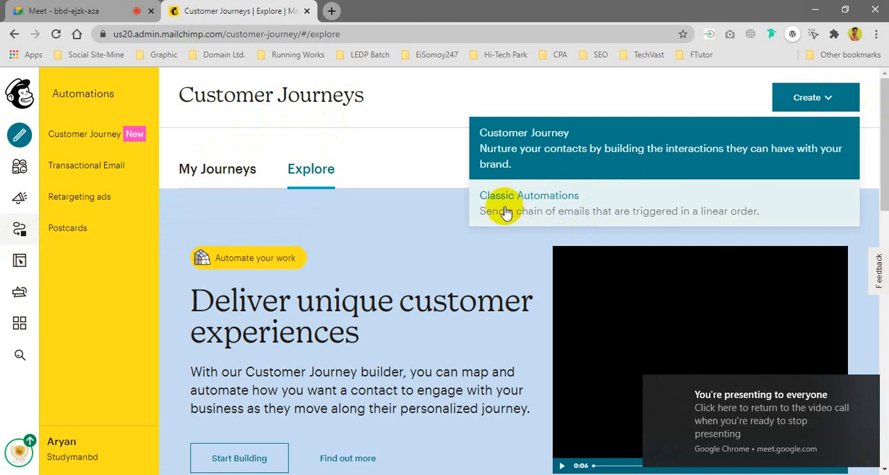
pyautogui.click(559, 155)
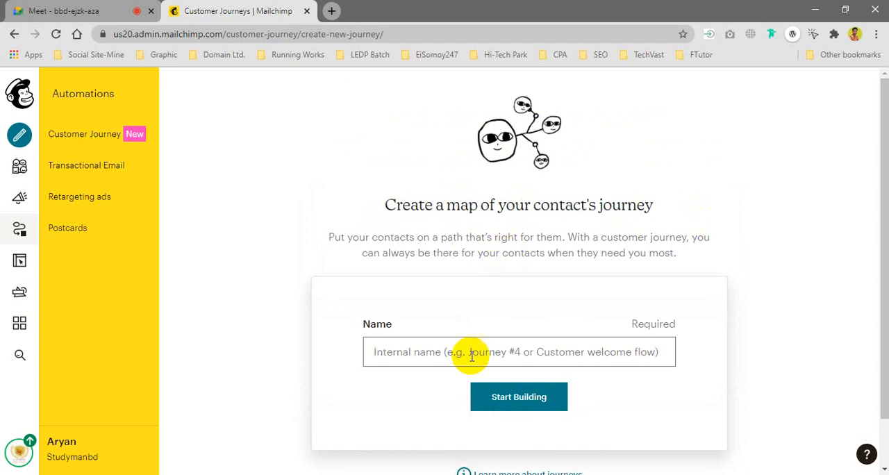
pyautogui.click(424, 354)
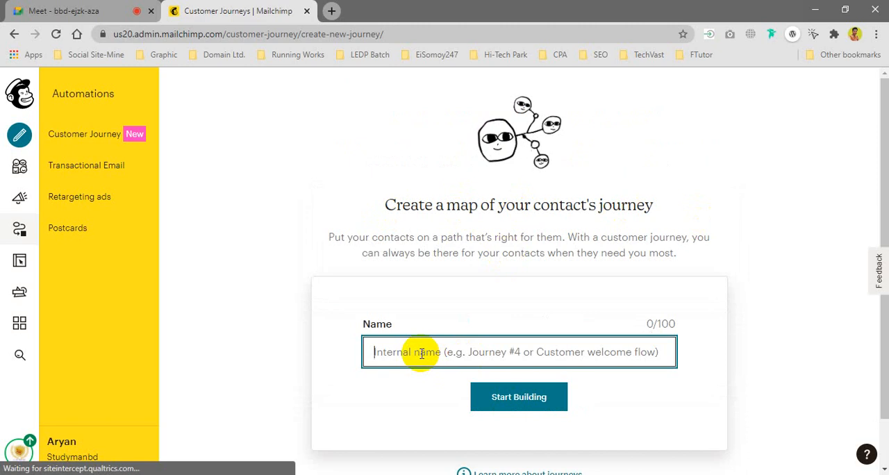
pyautogui.write('welcome')
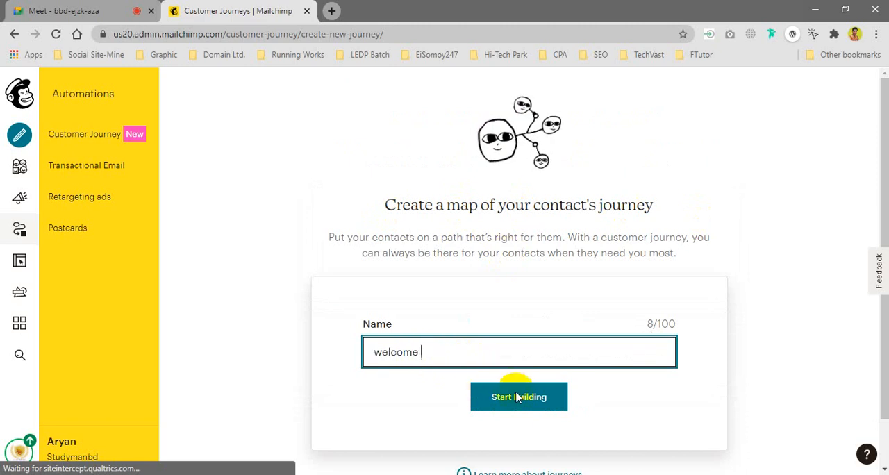
pyautogui.press('Return')
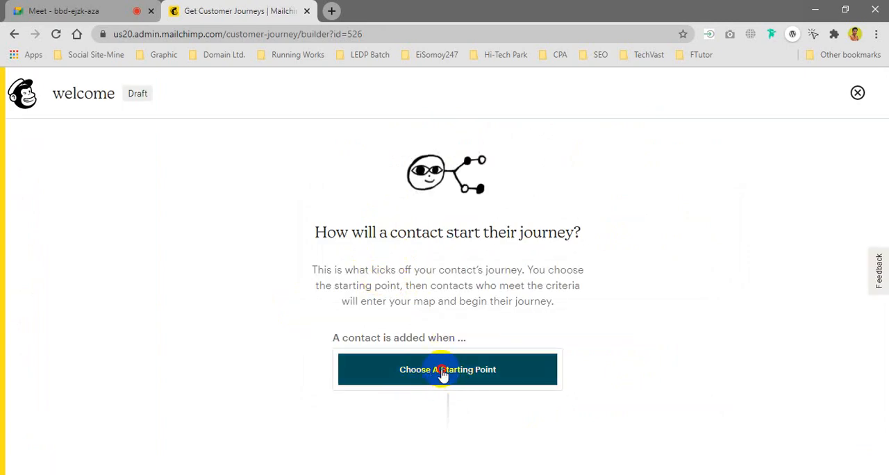
# Step: Save "Signs up" as the journey's starting point without including imported contacts, and dismiss the builder tour
pyautogui.click(442, 375)
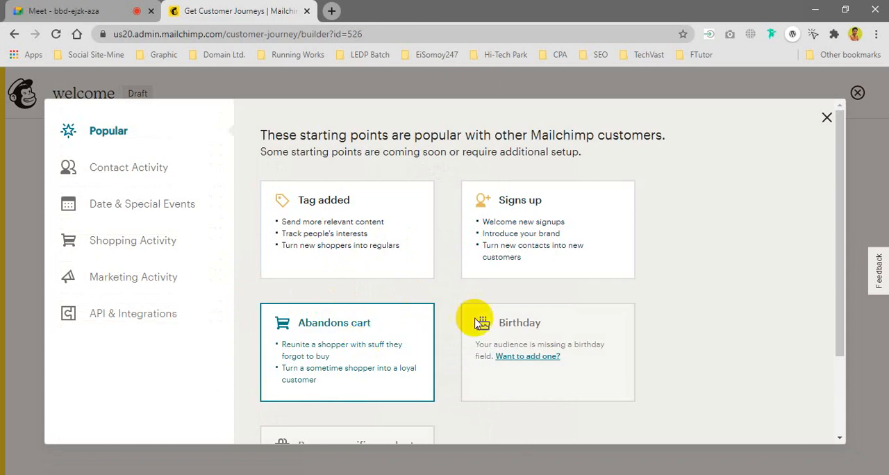
pyautogui.scroll(-2, 533, 283)
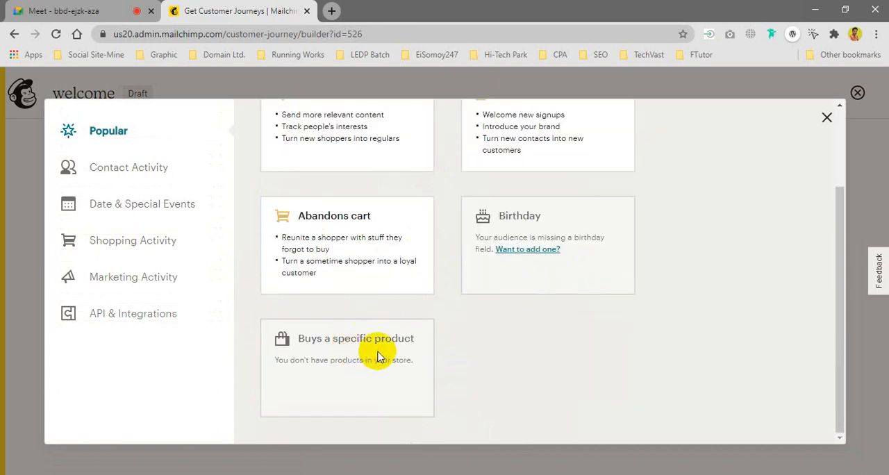
pyautogui.scroll(2, 387, 341)
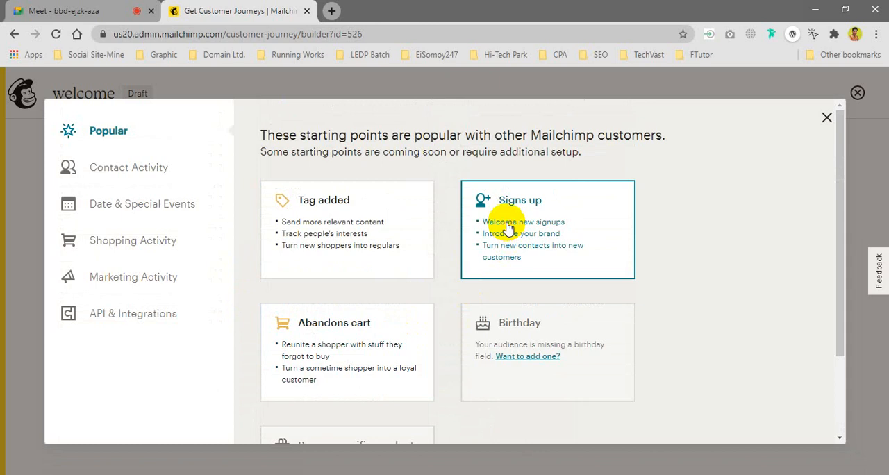
pyautogui.click(483, 253)
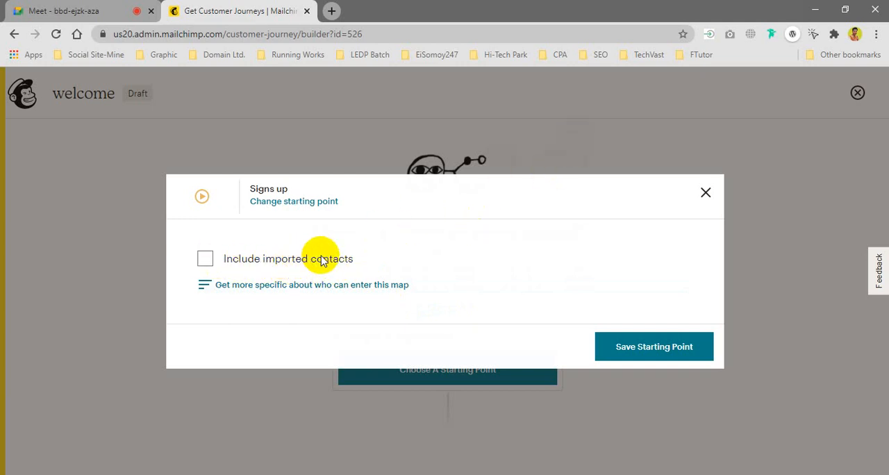
pyautogui.click(666, 350)
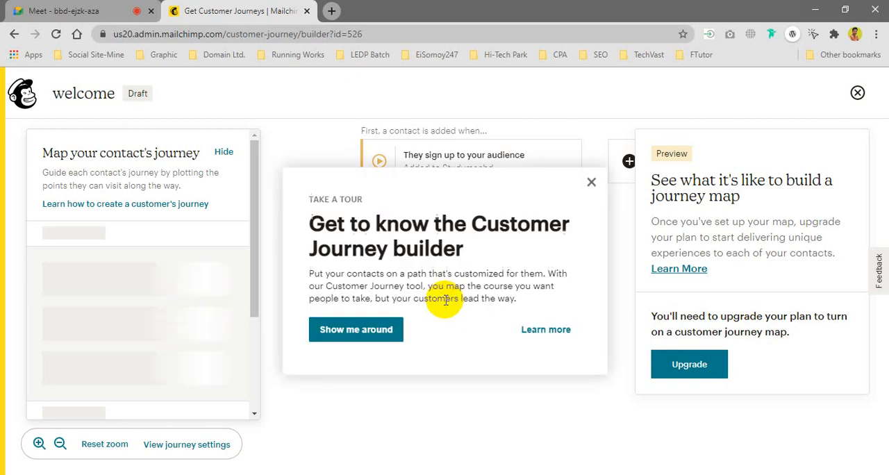
pyautogui.click(589, 182)
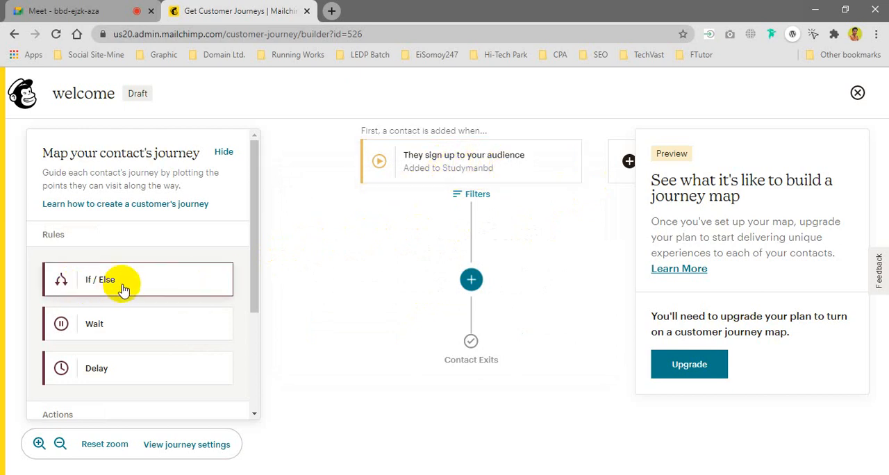
# Step: Switch to the Google Meet call to check on the participants
pyautogui.click(89, 11)
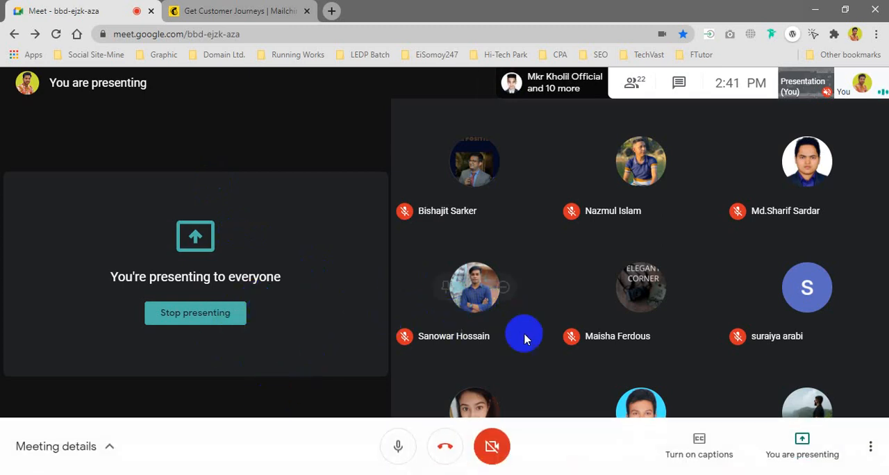
pyautogui.moveTo(524, 338)
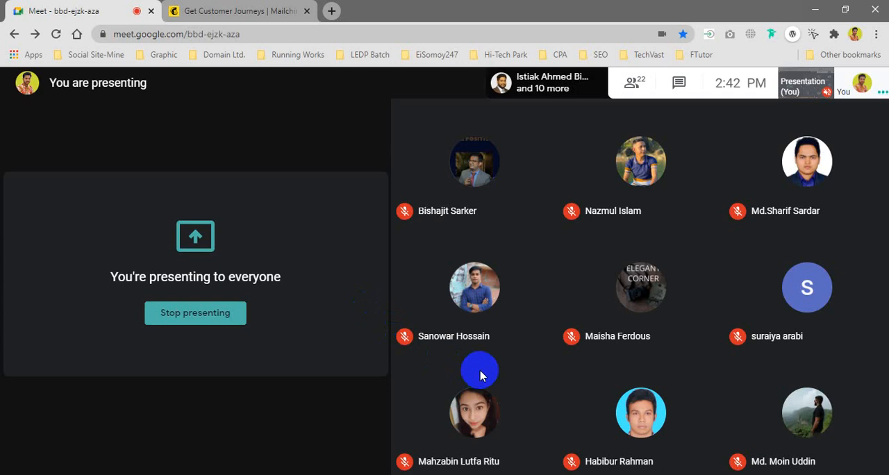
# Step: Return to the Mailchimp journey builder and add an If / Else rule directly after the sign-up starting point
pyautogui.moveTo(480, 375)
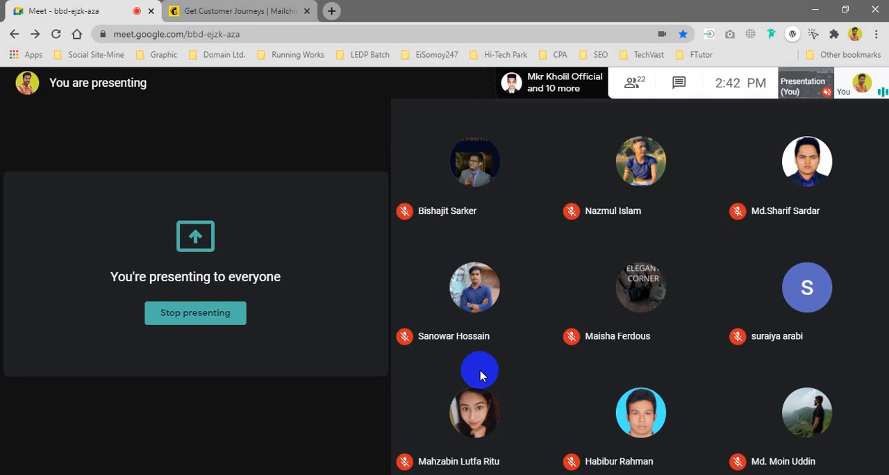
pyautogui.click(222, 11)
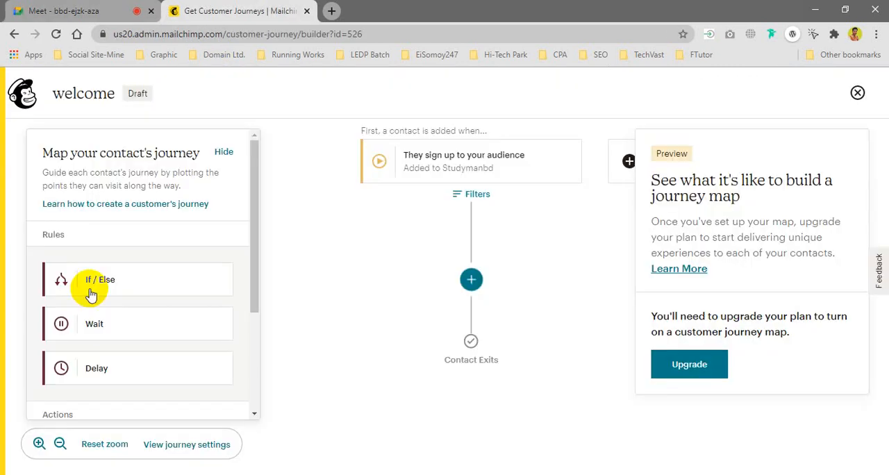
pyautogui.click(92, 286)
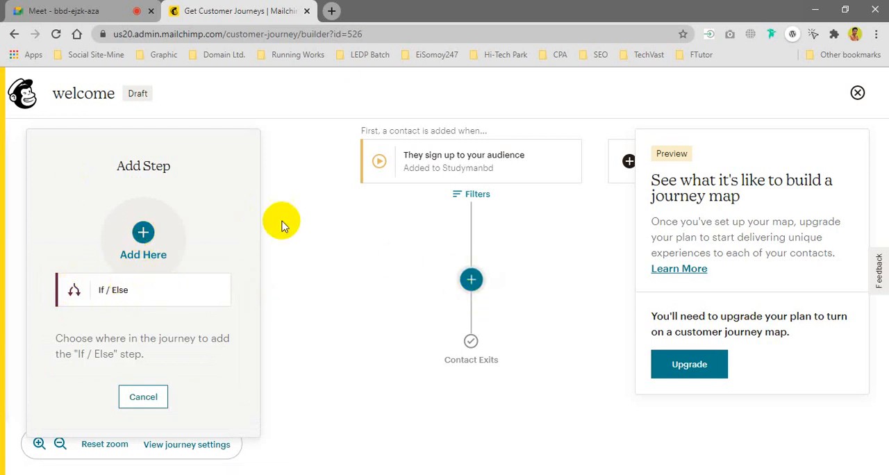
pyautogui.click(470, 281)
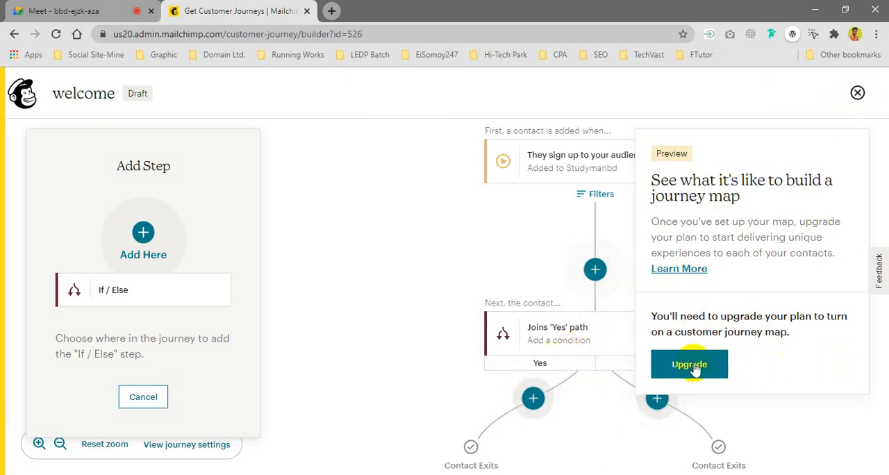
# Step: Set the If / Else rule to match any condition, with Landing Page Activity "signed up on" the listed landing page, and save it
pyautogui.click(561, 341)
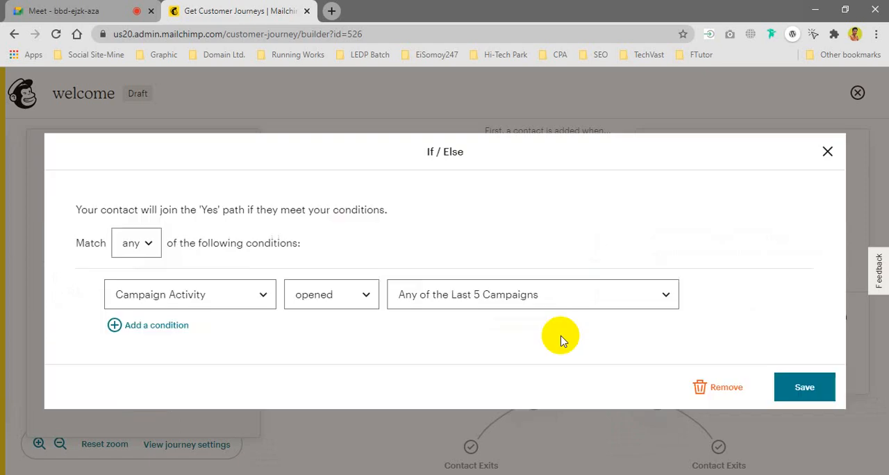
pyautogui.click(143, 270)
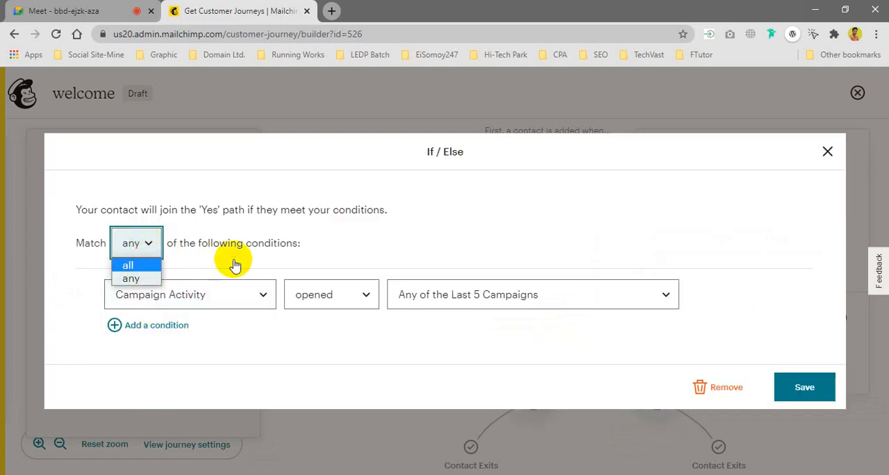
pyautogui.click(148, 248)
pyautogui.click(133, 279)
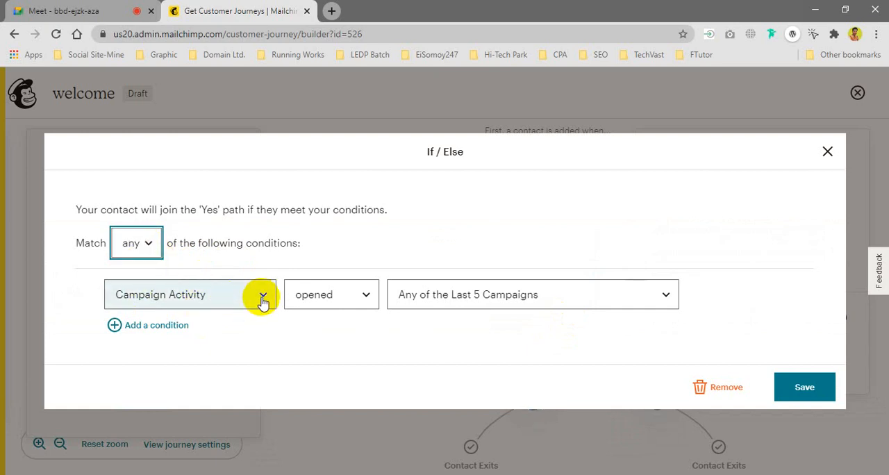
pyautogui.click(261, 296)
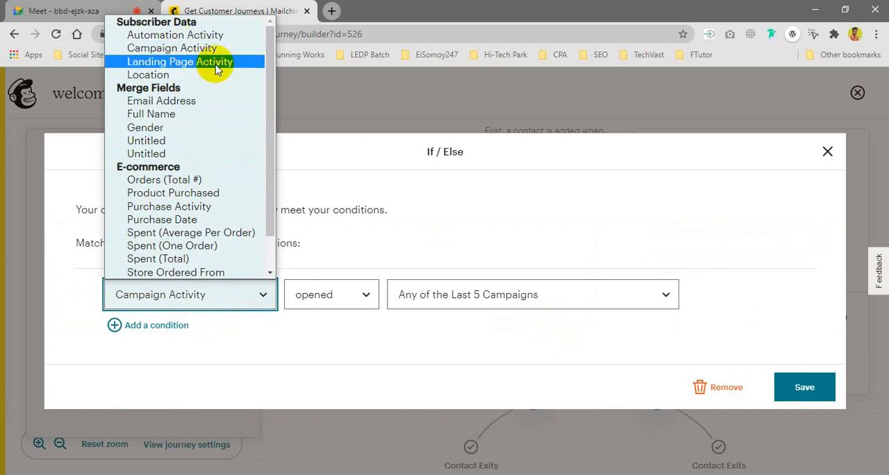
pyautogui.click(215, 67)
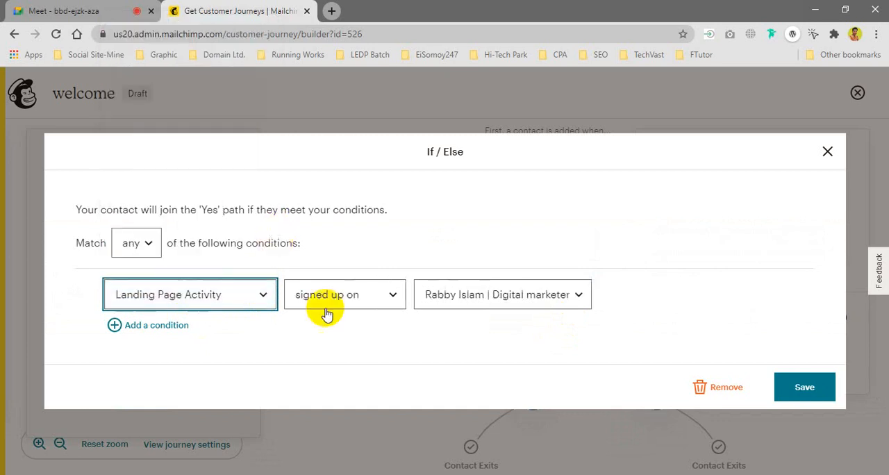
pyautogui.click(366, 304)
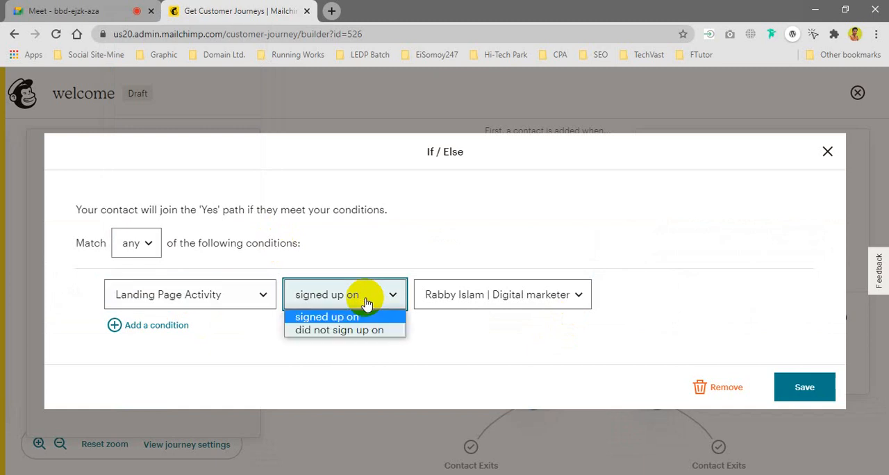
pyautogui.click(366, 303)
pyautogui.click(528, 300)
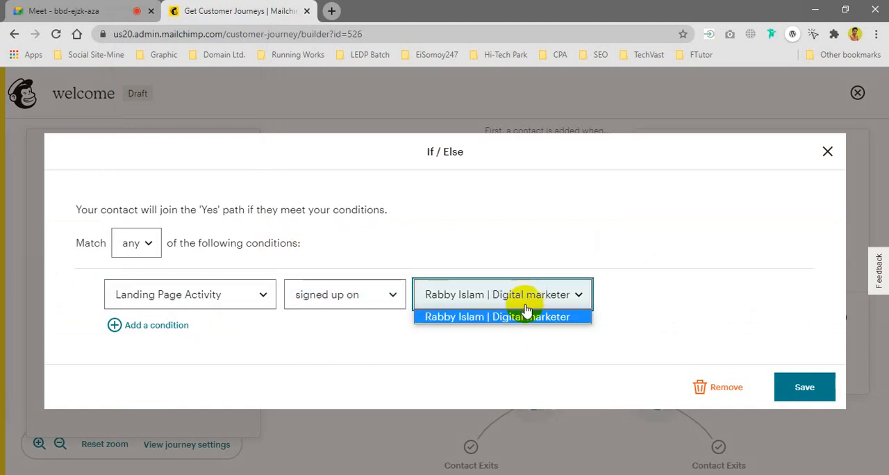
pyautogui.click(459, 316)
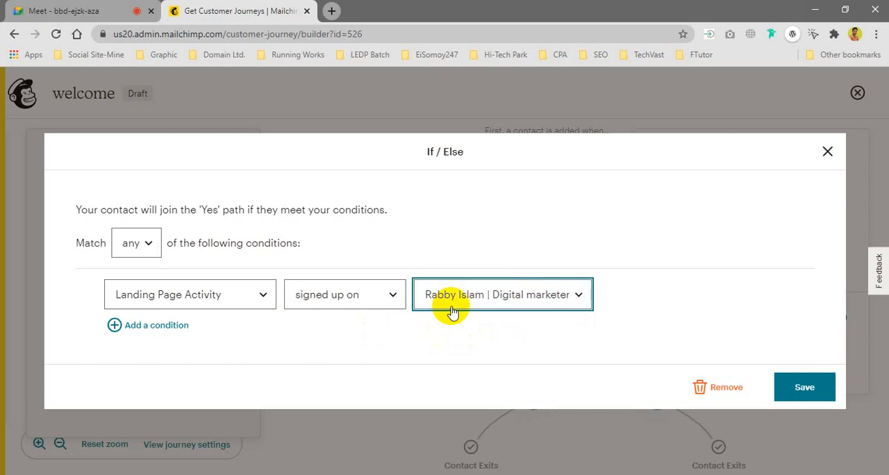
pyautogui.click(803, 387)
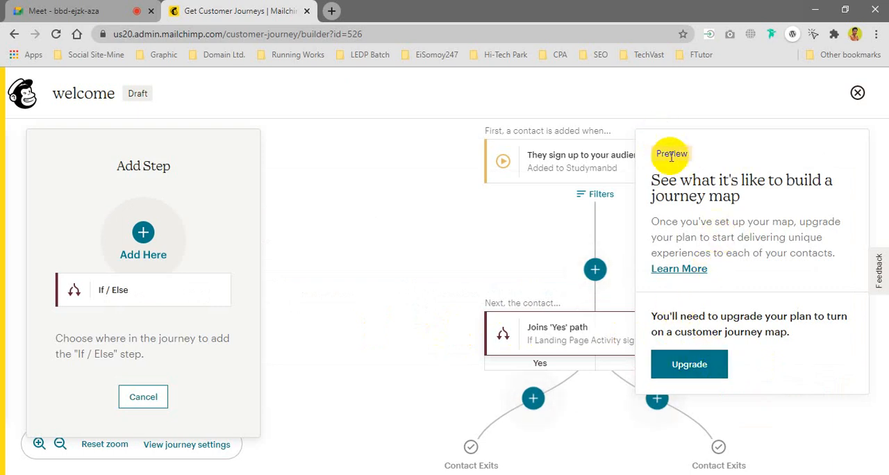
# Step: Add a second If / Else rule on the Yes branch of the first rule
pyautogui.moveTo(682, 185); pyautogui.dragTo(732, 225)
pyautogui.click(608, 287)
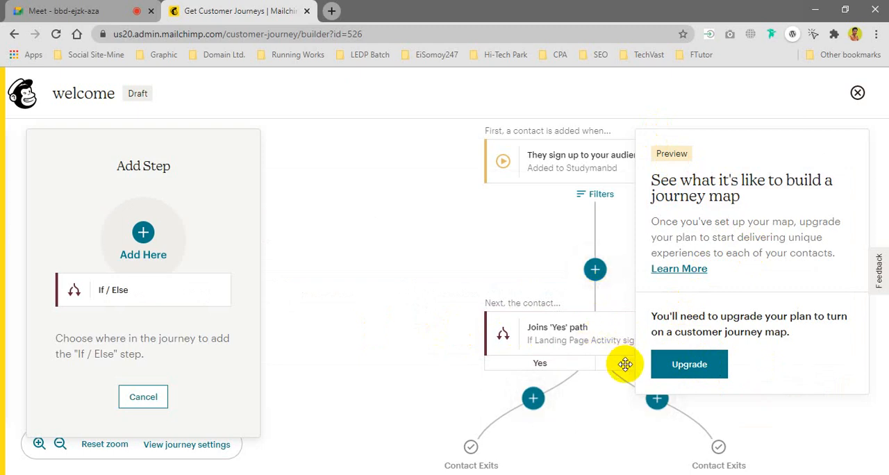
pyautogui.moveTo(590, 364); pyautogui.dragTo(516, 356)
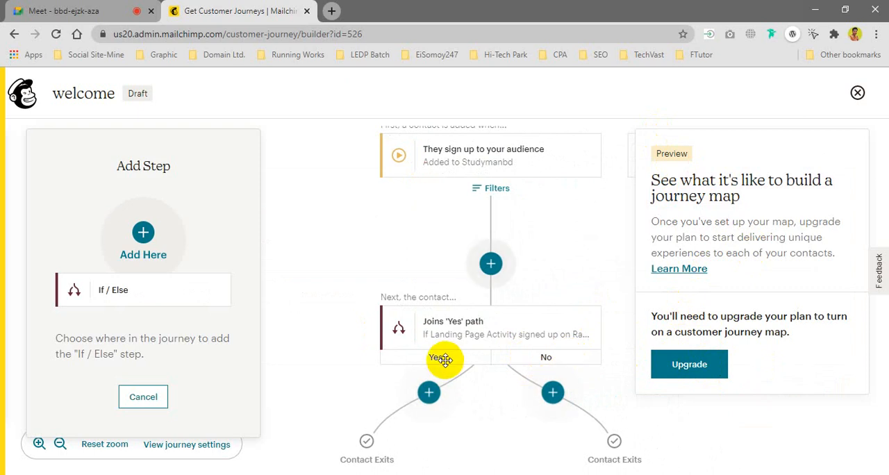
pyautogui.click(428, 394)
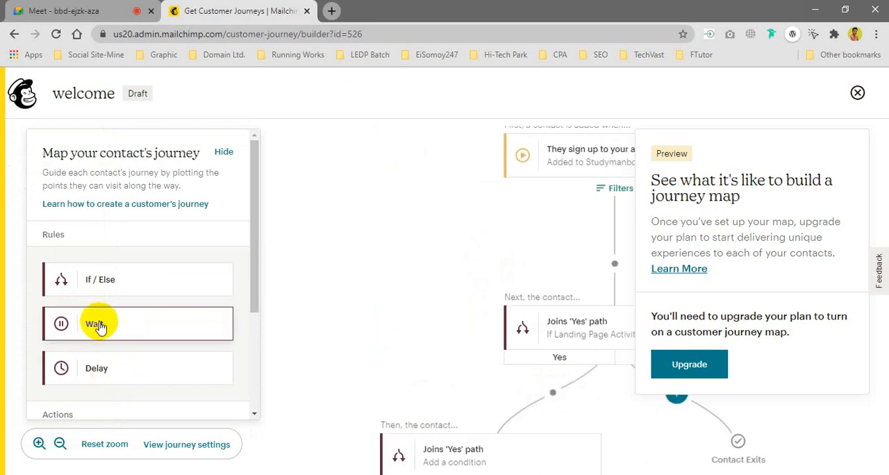
pyautogui.scroll(-2, 139, 347)
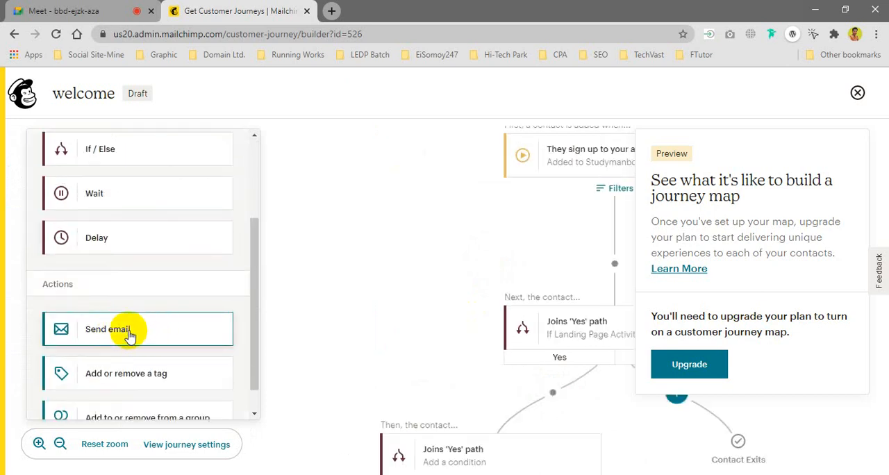
pyautogui.click(132, 334)
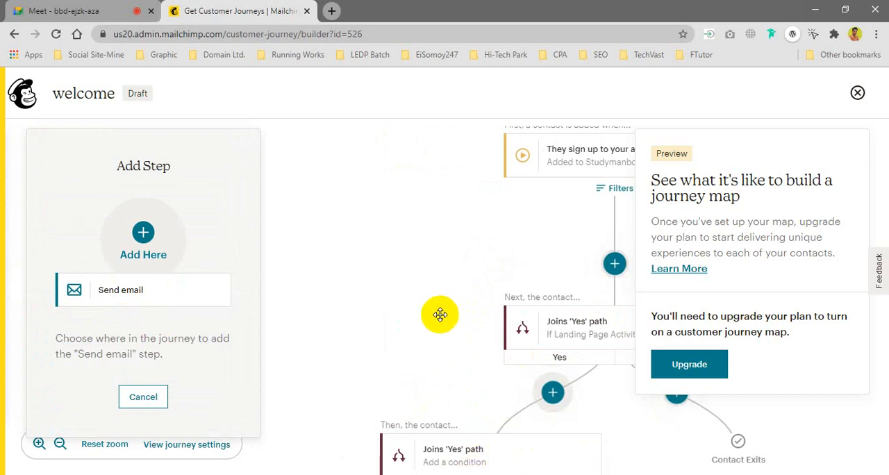
pyautogui.hotkey('ctrl', '-')
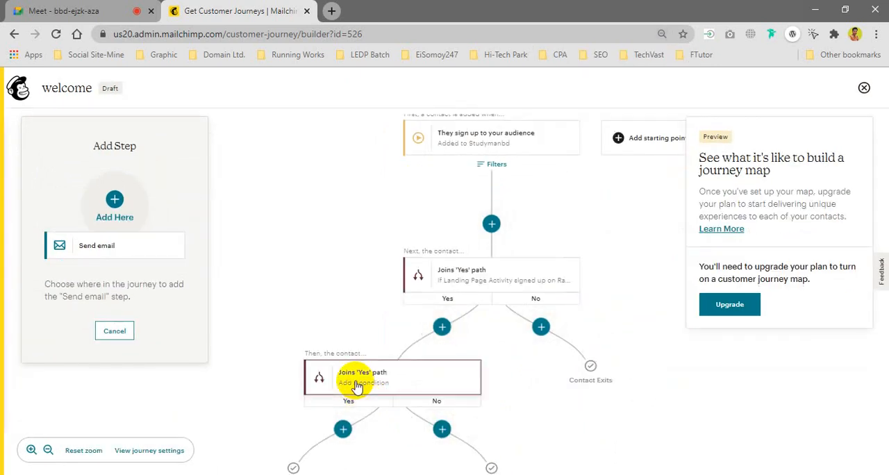
# Step: Set the second If / Else rule's condition to the merge field "Untitled" is "First Choice" and save it
pyautogui.click(361, 386)
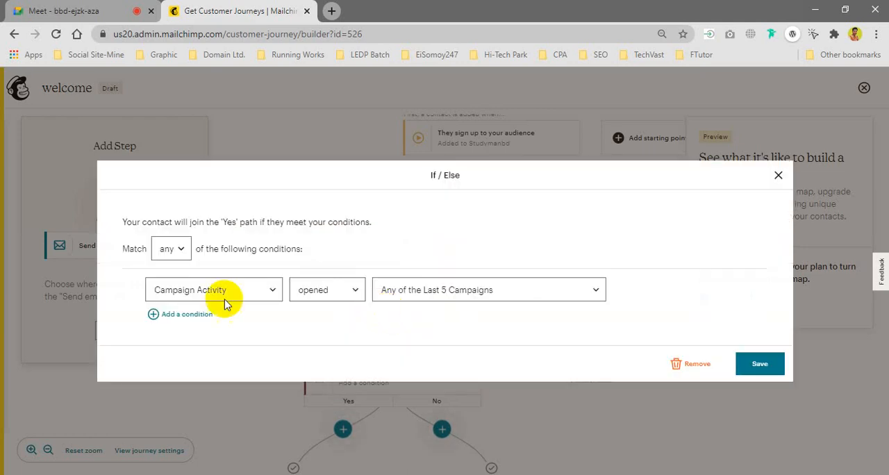
pyautogui.click(224, 294)
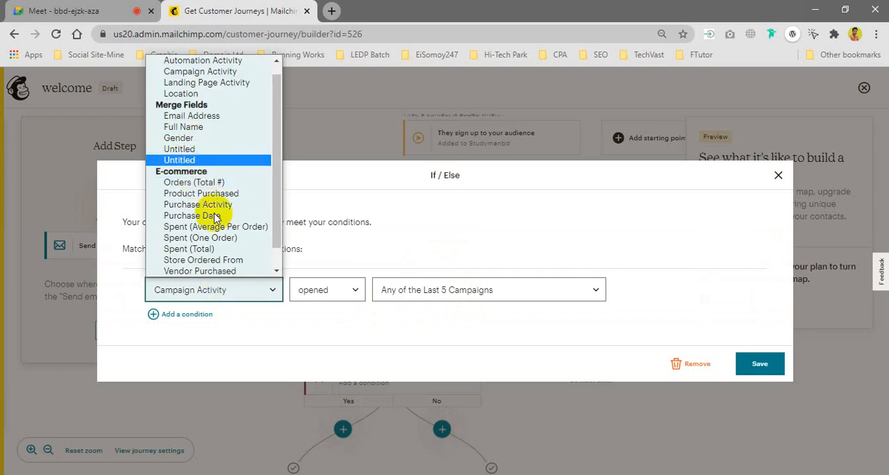
pyautogui.scroll(-1, 215, 218)
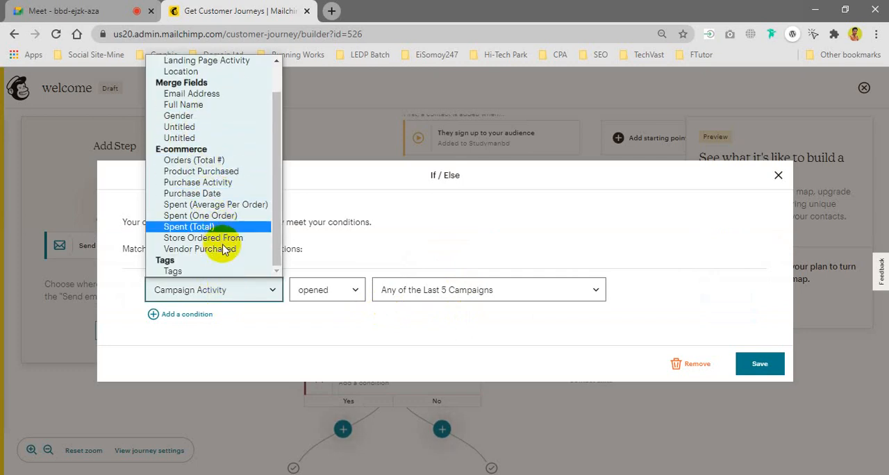
pyautogui.scroll(1, 222, 236)
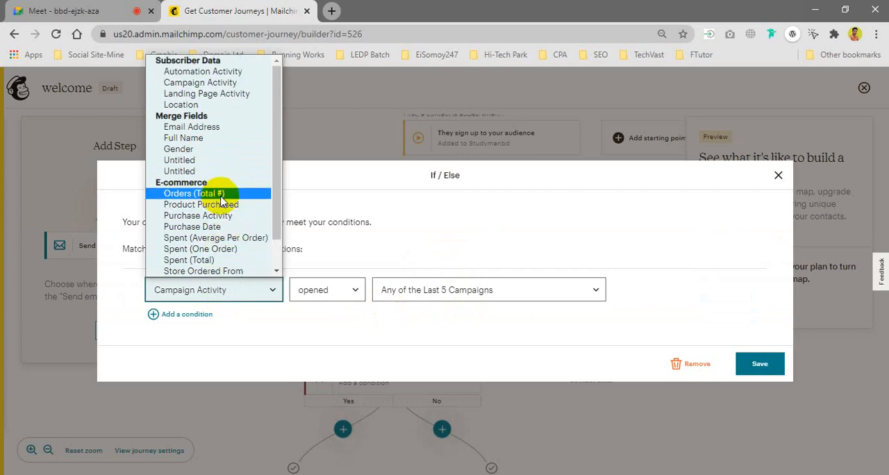
pyautogui.click(195, 162)
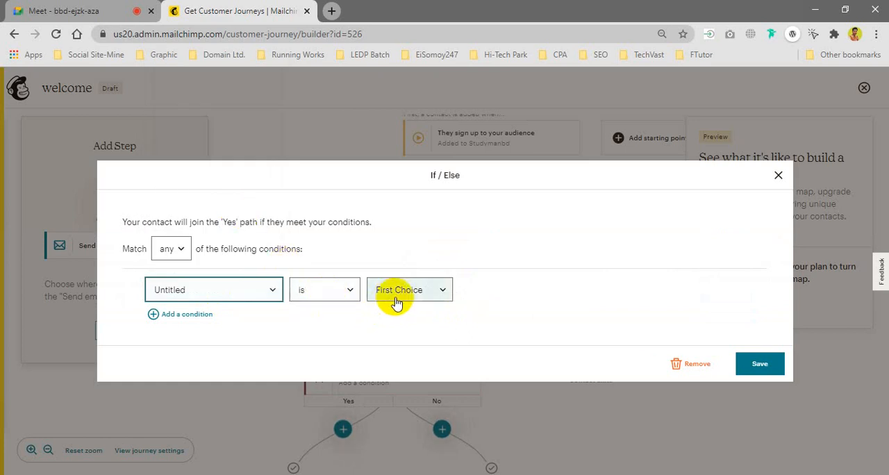
pyautogui.click(764, 364)
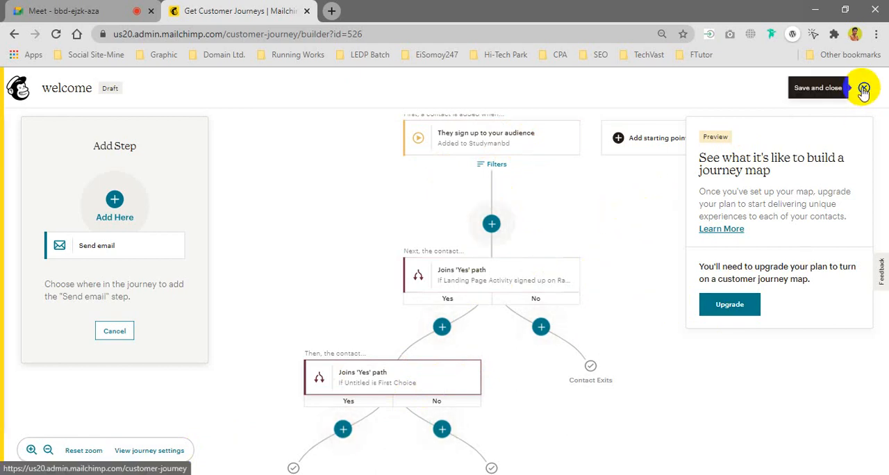
# Step: Cancel the pending "Send email" step, then save and close the welcome journey
pyautogui.click(116, 330)
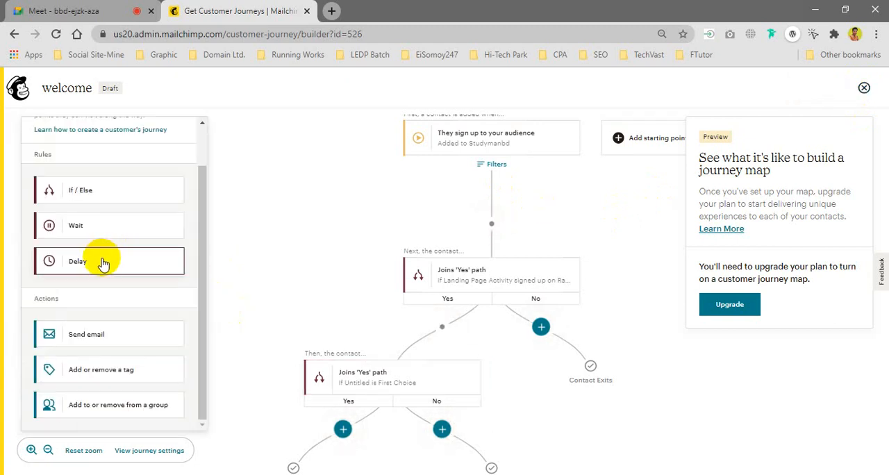
pyautogui.scroll(2, 135, 373)
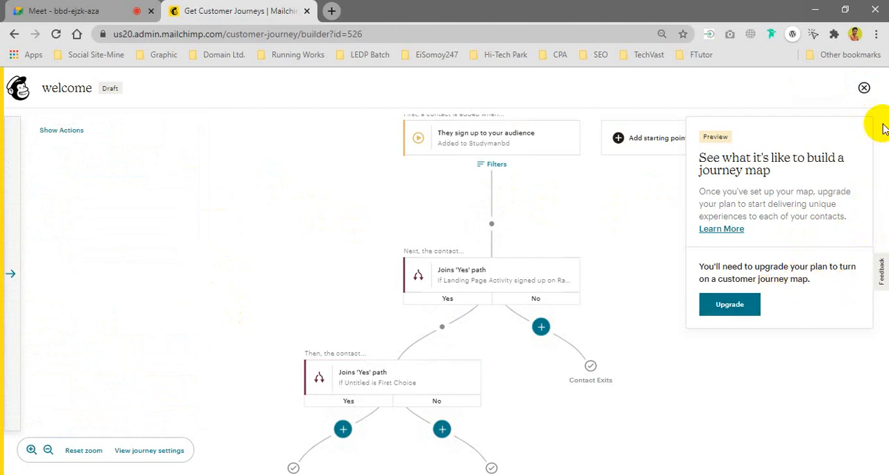
pyautogui.click(864, 88)
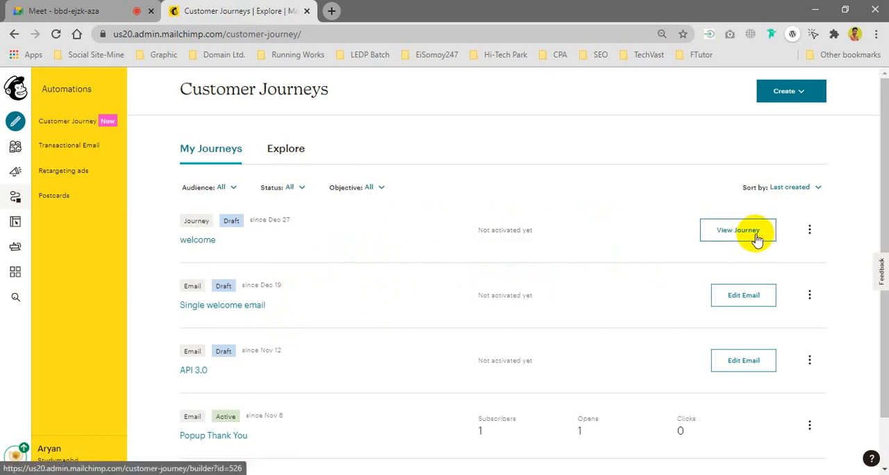
# Step: Check the welcome journey's list options, and briefly reopen its map for review before closing it
pyautogui.click(811, 233)
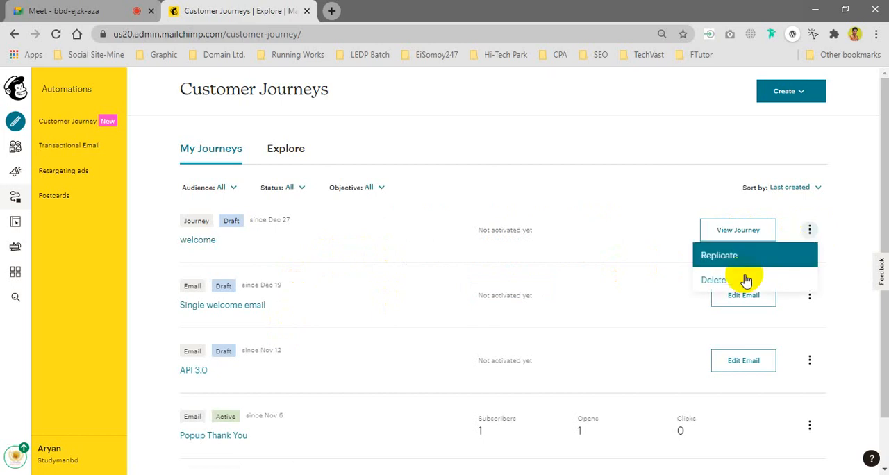
pyautogui.click(475, 248)
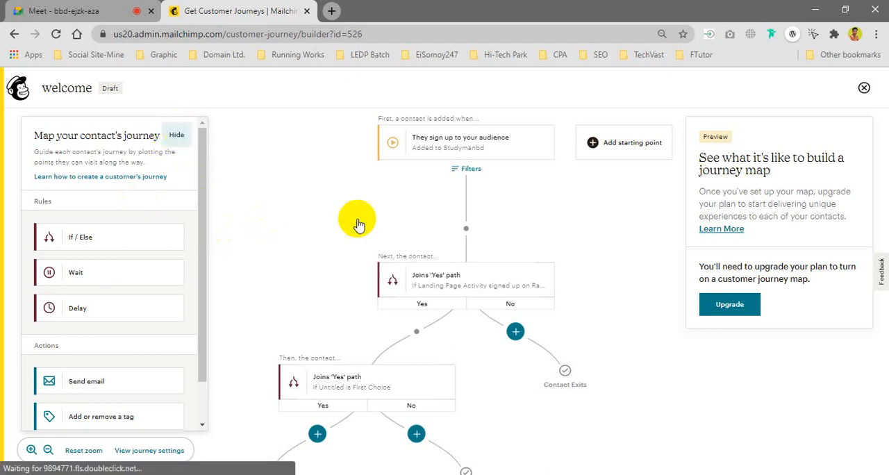
pyautogui.click(863, 88)
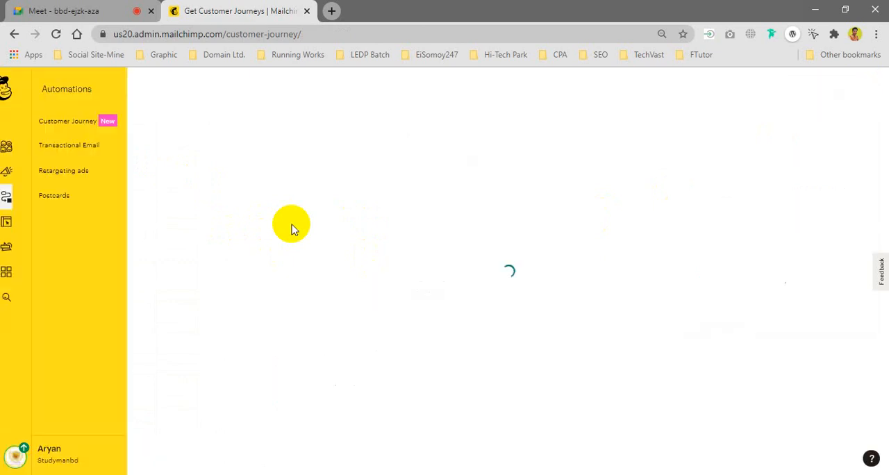
pyautogui.click(416, 241)
# Step: Check the Google Meet call briefly, and open the campaign type chooser in Mailchimp
pyautogui.hotkey('ctrl', 'Tab')
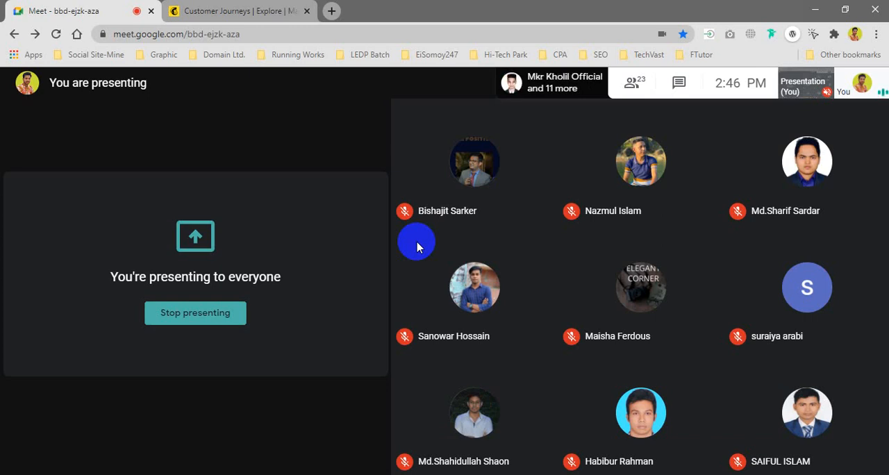
pyautogui.hotkey('ctrl', 'Tab')
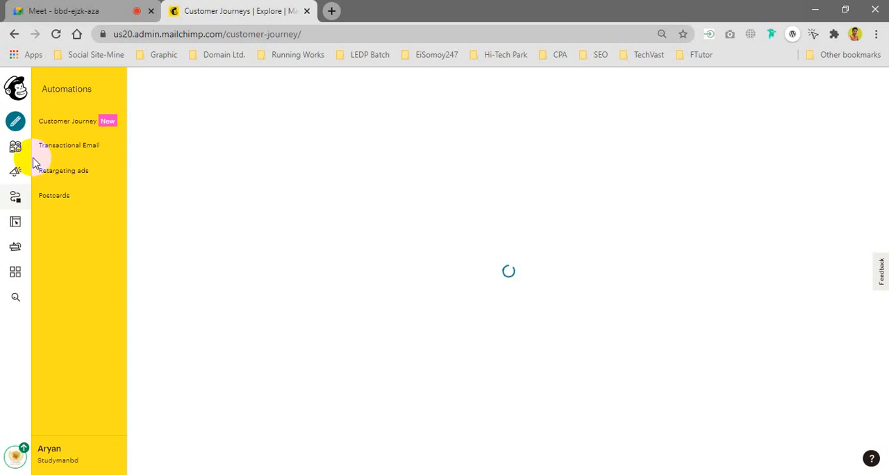
pyautogui.click(19, 131)
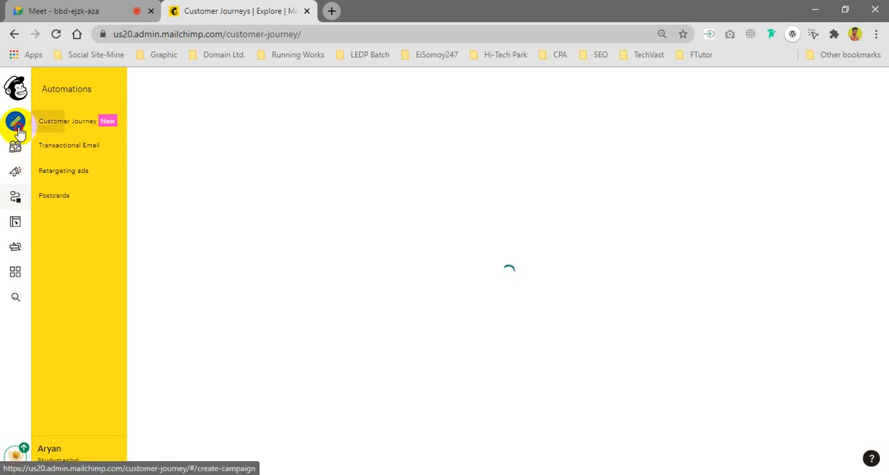
pyautogui.click(19, 131)
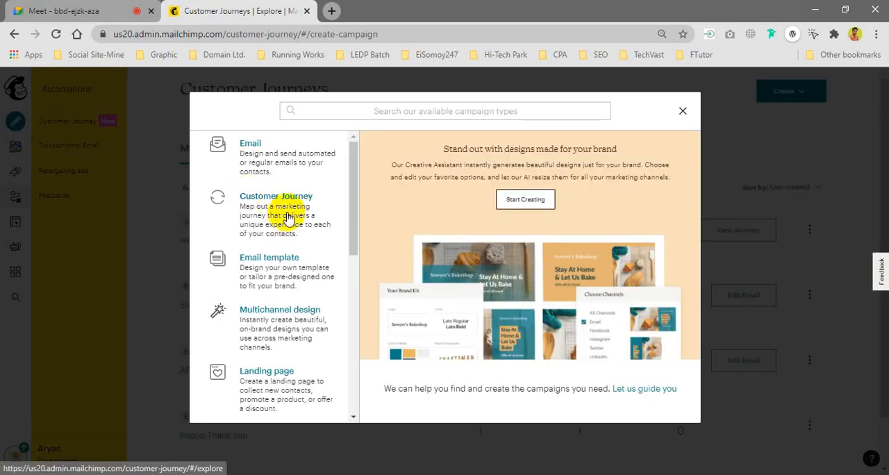
# Step: Review the campaign types on offer in the chooser, from Email and Customer Journey through to Postcard
pyautogui.scroll(-2, 288, 217)
pyautogui.scroll(-2, 288, 217)
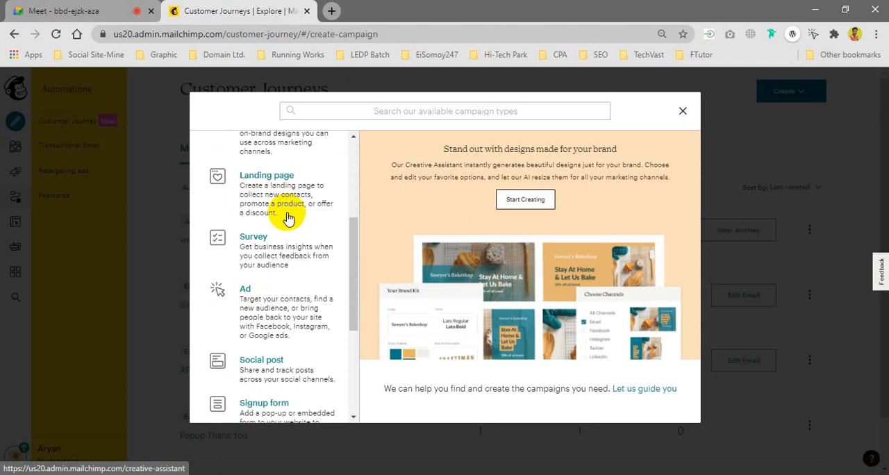
pyautogui.scroll(-2, 289, 216)
pyautogui.scroll(-1, 288, 215)
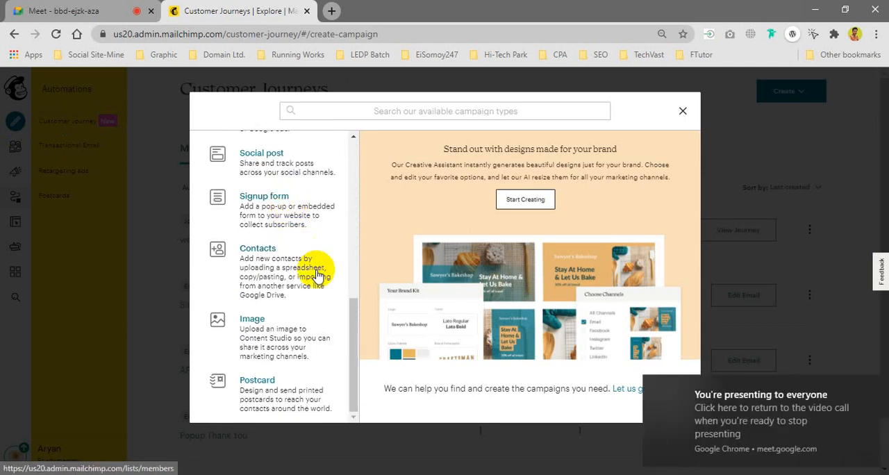
pyautogui.scroll(1, 317, 273)
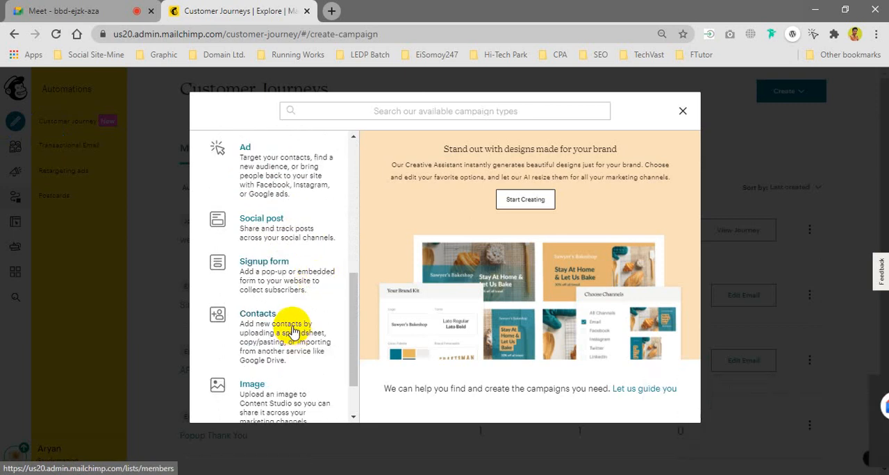
pyautogui.scroll(2, 293, 333)
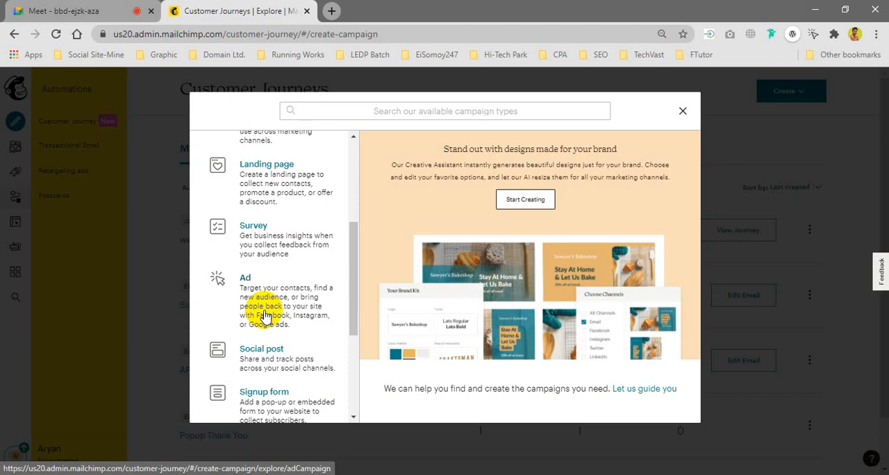
pyautogui.scroll(3, 277, 313)
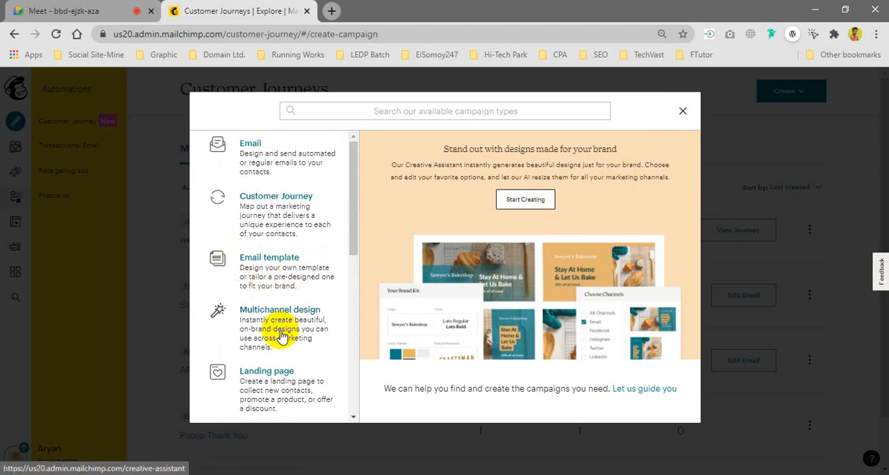
# Step: Choose the Survey campaign type and begin a new survey for the Studymanbd audience
pyautogui.scroll(-1, 282, 337)
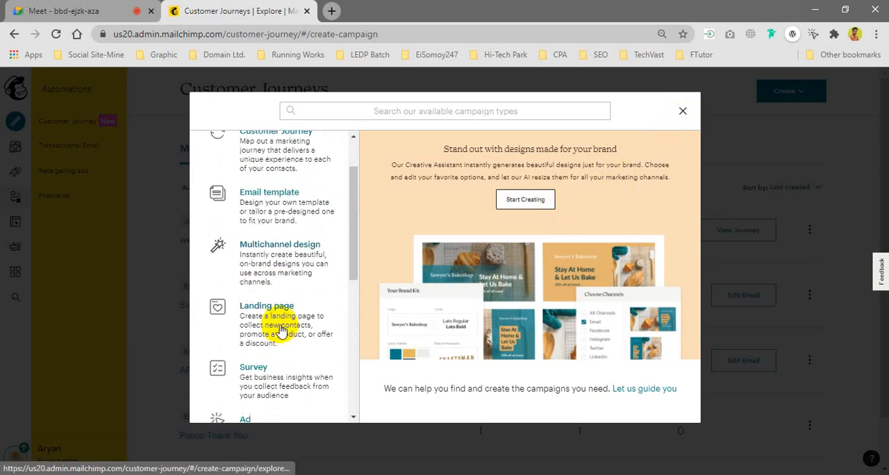
pyautogui.click(272, 382)
pyautogui.click(271, 381)
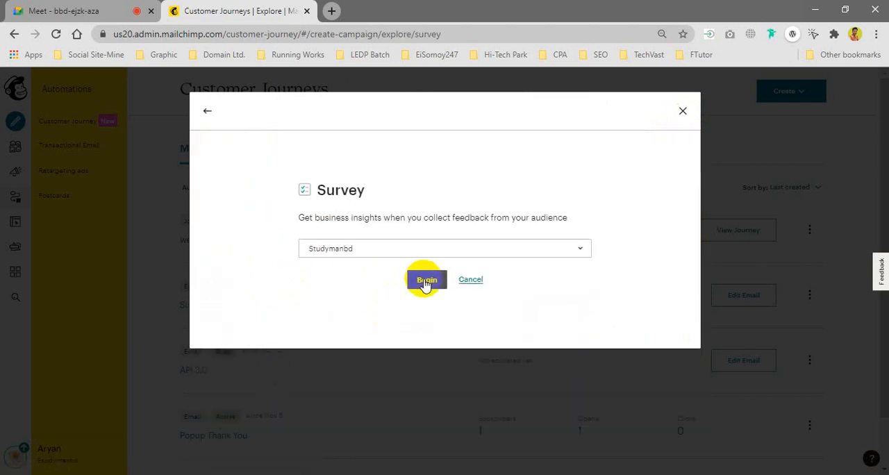
pyautogui.click(411, 278)
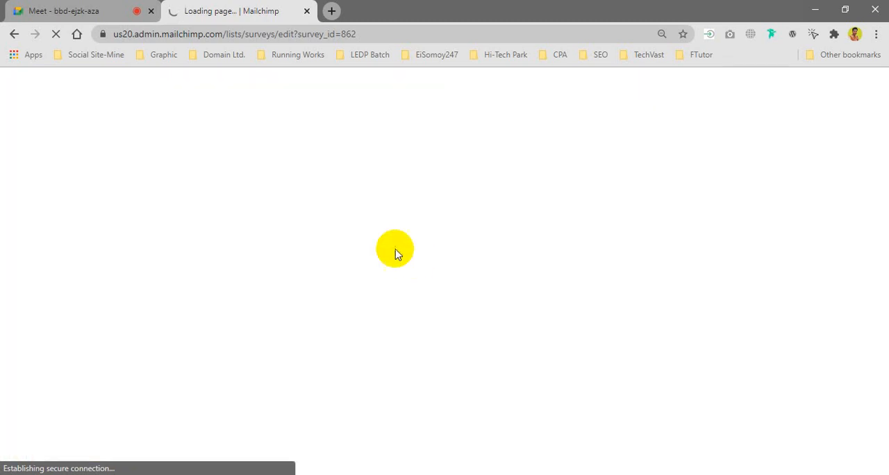
# Step: Switch to the Google Meet call to look through the participant list, close it, and return to the Mailchimp survey
pyautogui.click(41, 10)
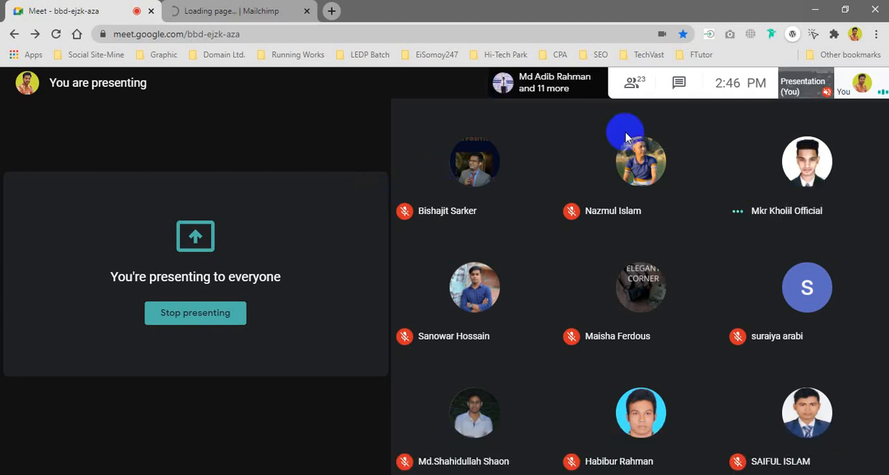
pyautogui.click(633, 85)
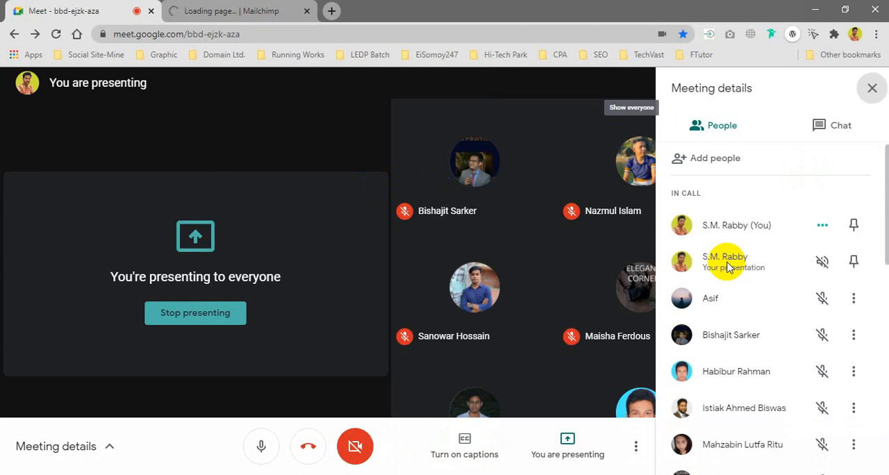
pyautogui.scroll(-6, 727, 267)
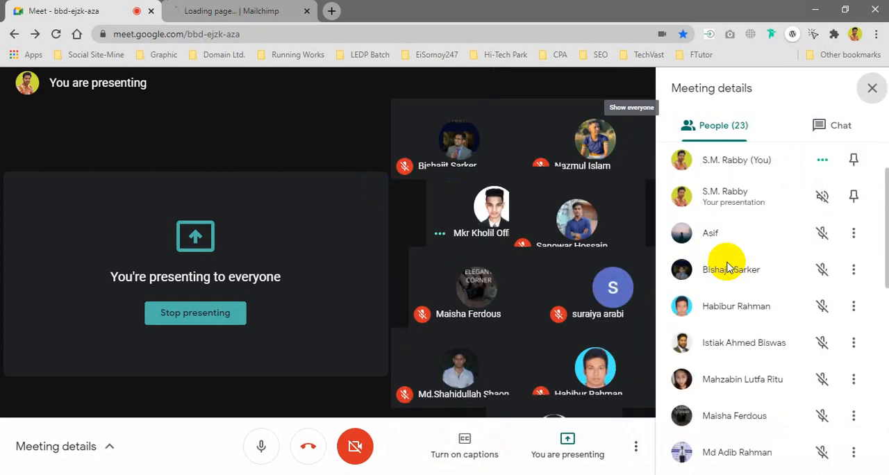
pyautogui.scroll(-3, 727, 267)
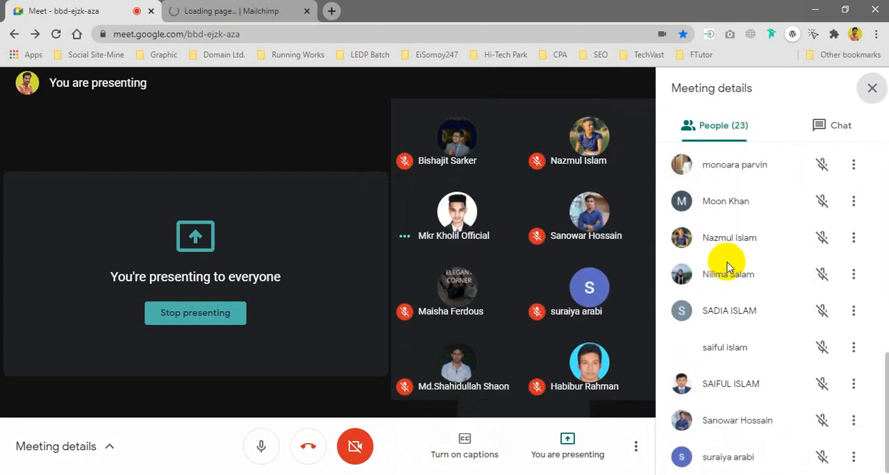
pyautogui.scroll(6, 727, 267)
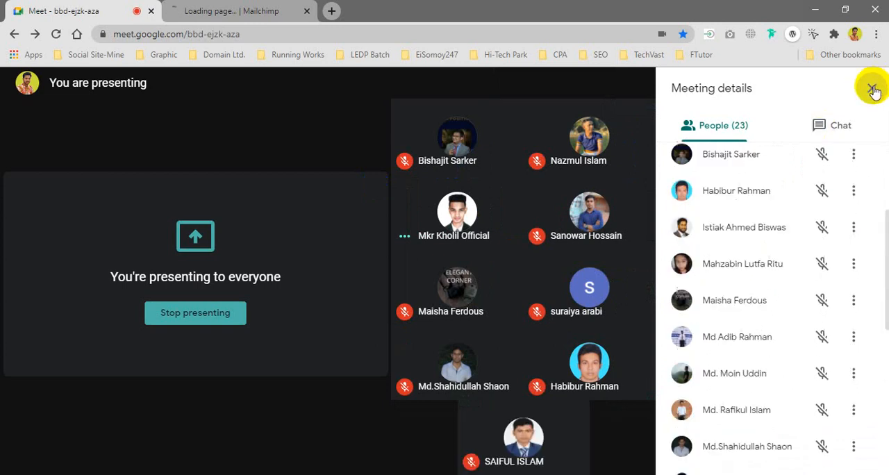
pyautogui.click(872, 89)
pyautogui.click(231, 11)
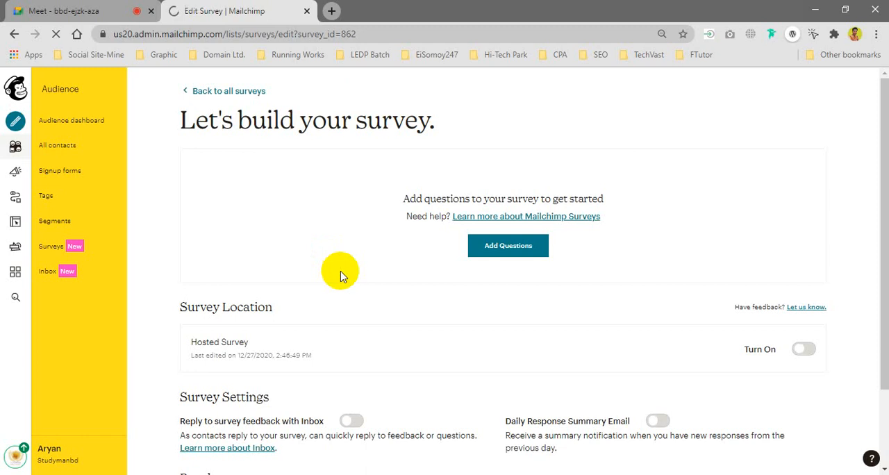
# Step: Examine the new survey's location, settings and results sections, with a brief check of the Google Meet call in between
pyautogui.scroll(-1, 345, 278)
pyautogui.scroll(-1, 345, 279)
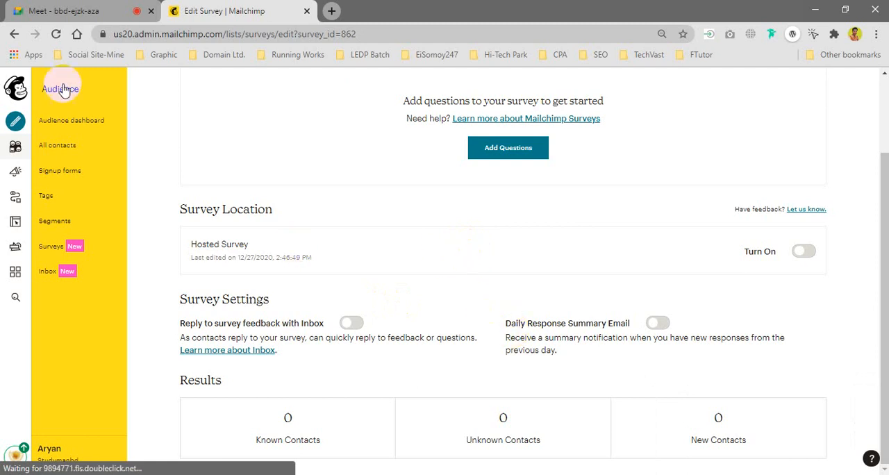
pyautogui.click(72, 11)
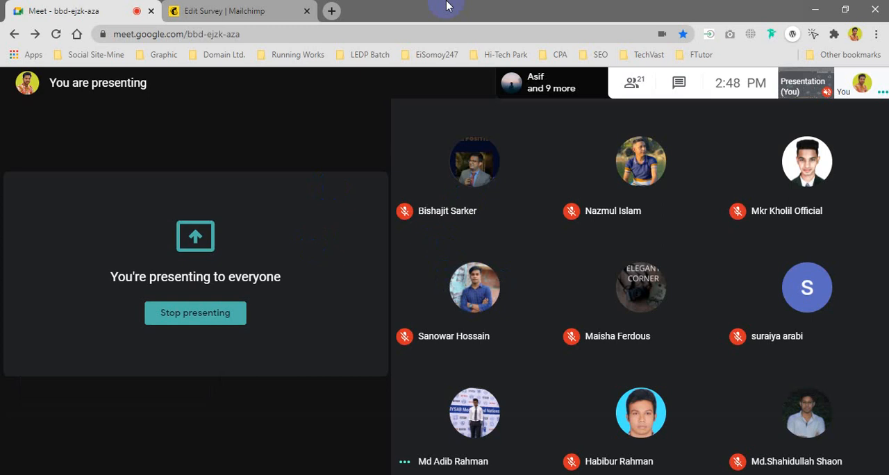
pyautogui.click(238, 12)
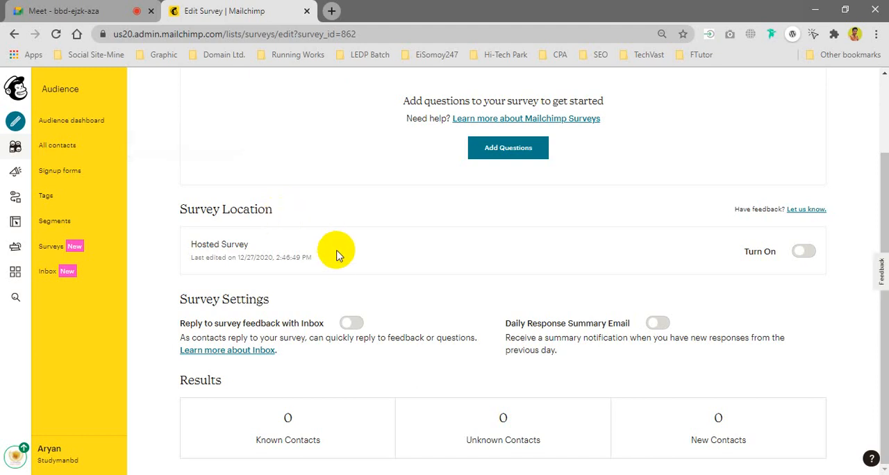
pyautogui.scroll(2, 336, 255)
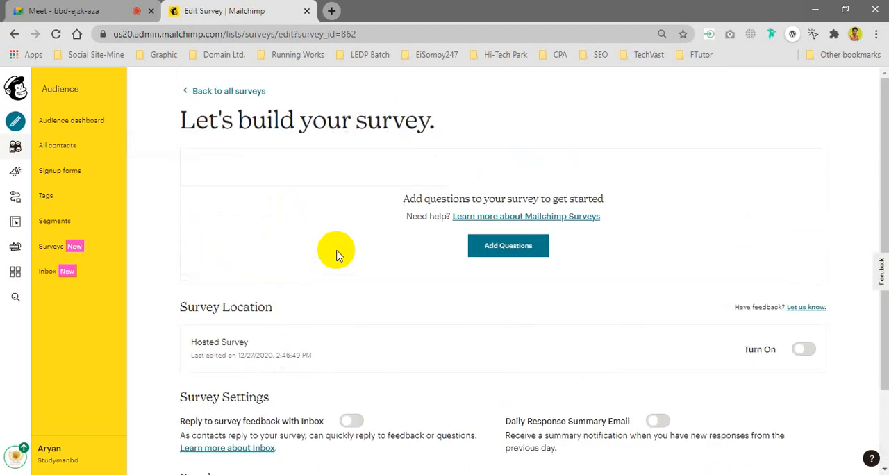
pyautogui.scroll(-2, 336, 256)
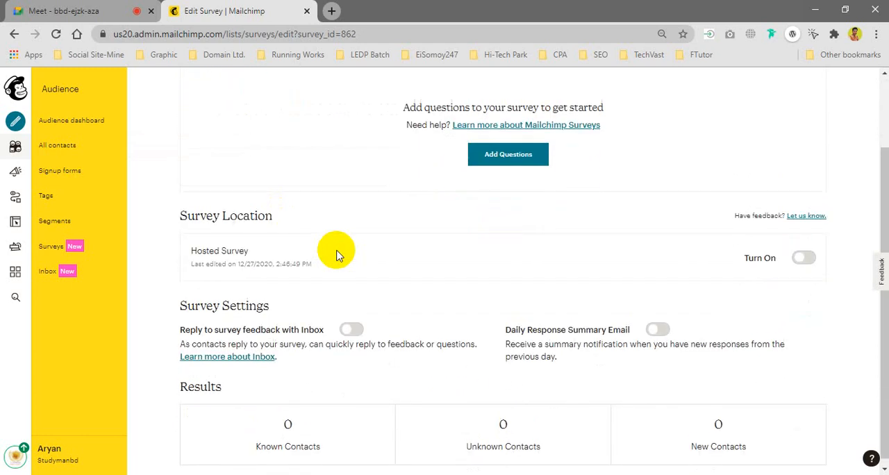
# Step: Reset the browser zoom to 100% and close the Mailchimp survey page to return to the Google Meet call
pyautogui.click(660, 34)
pyautogui.click(662, 60)
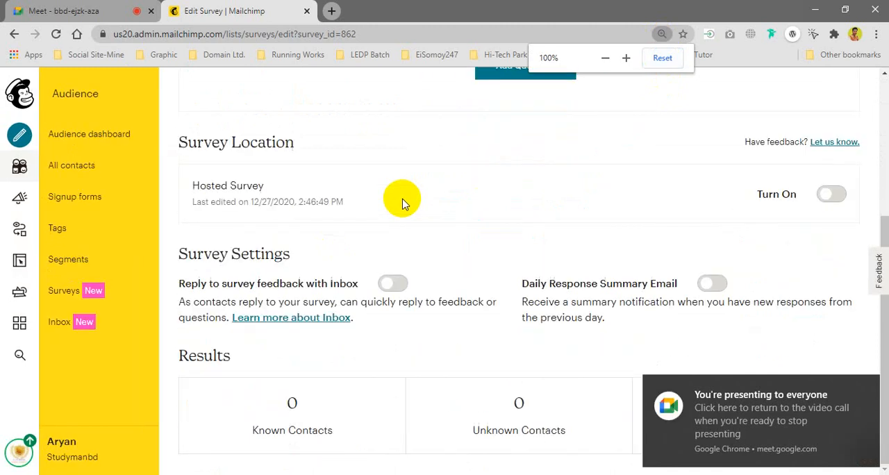
pyautogui.click(307, 10)
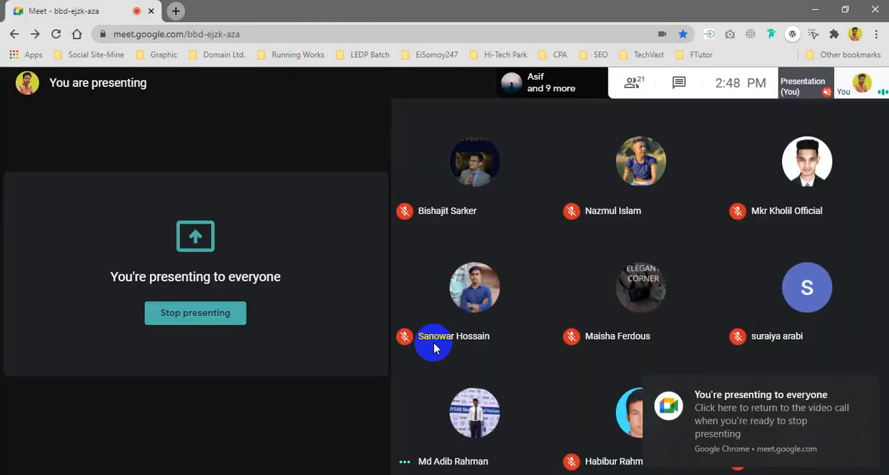